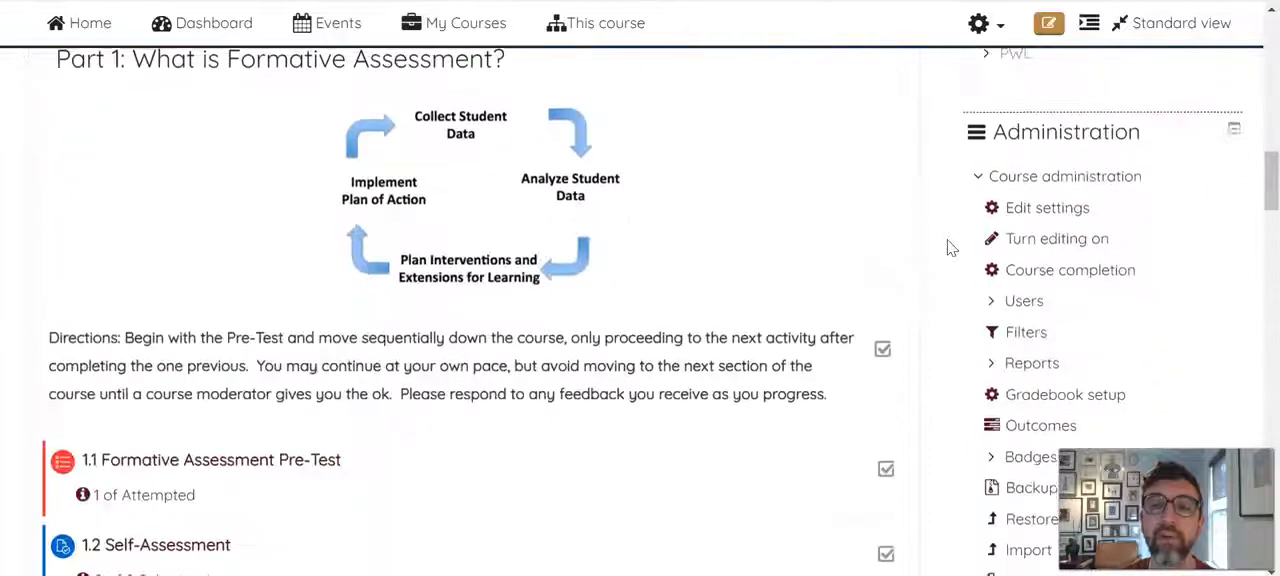
Turn on editing for the Rethinking Formative Assessments course
scroll(950, 247, up, 1)
click(1075, 240)
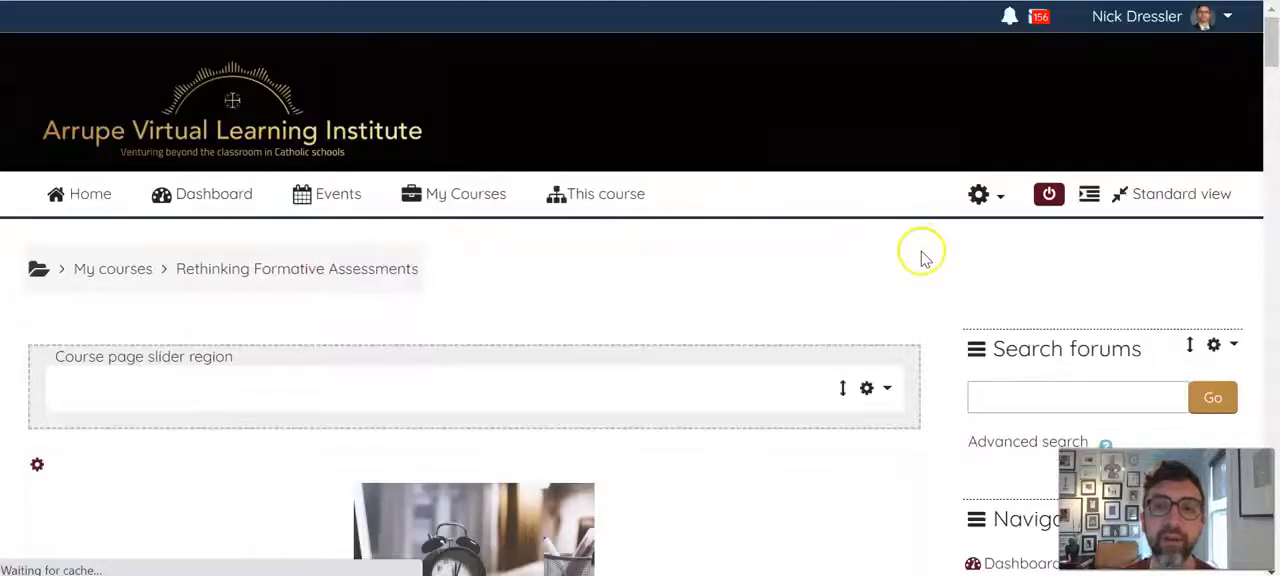
scroll(923, 250, down, 3)
scroll(540, 308, up, 2)
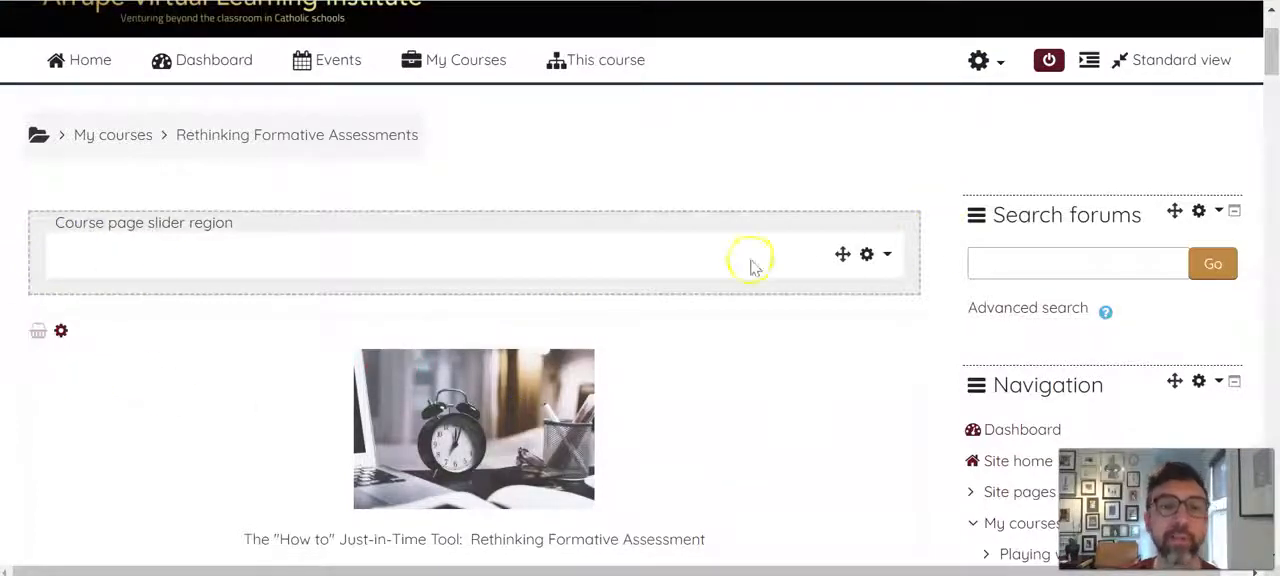
Start adding an activity or resource at the end of the "Part 1: What is Formative Assessment?" section
scroll(897, 274, down, 2)
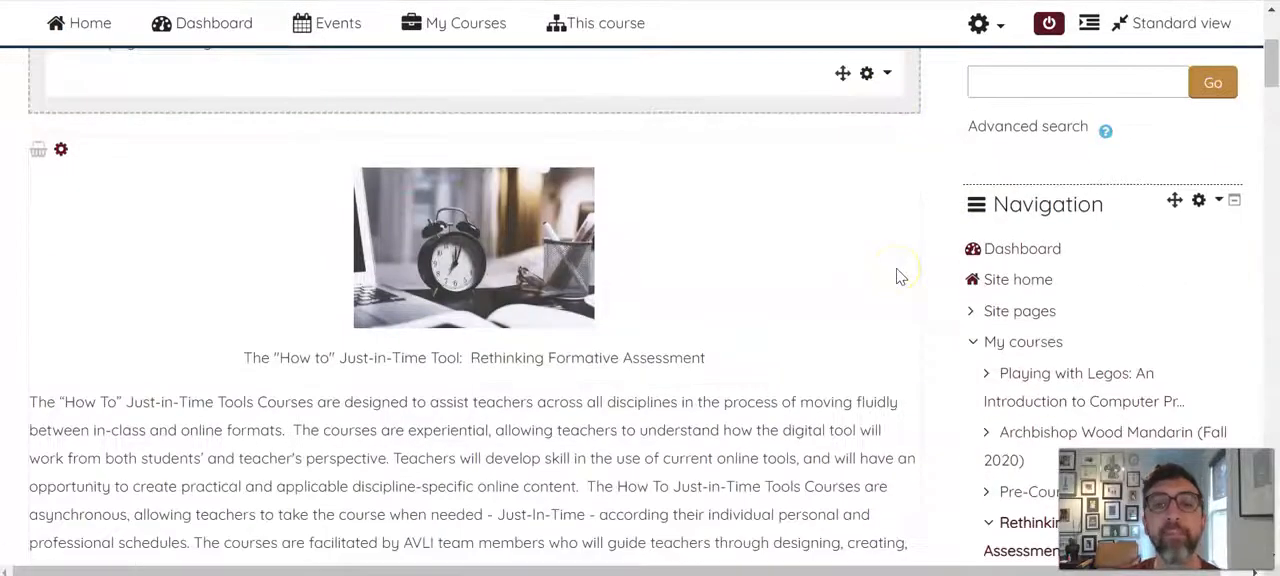
scroll(908, 268, down, 3)
scroll(922, 273, down, 3)
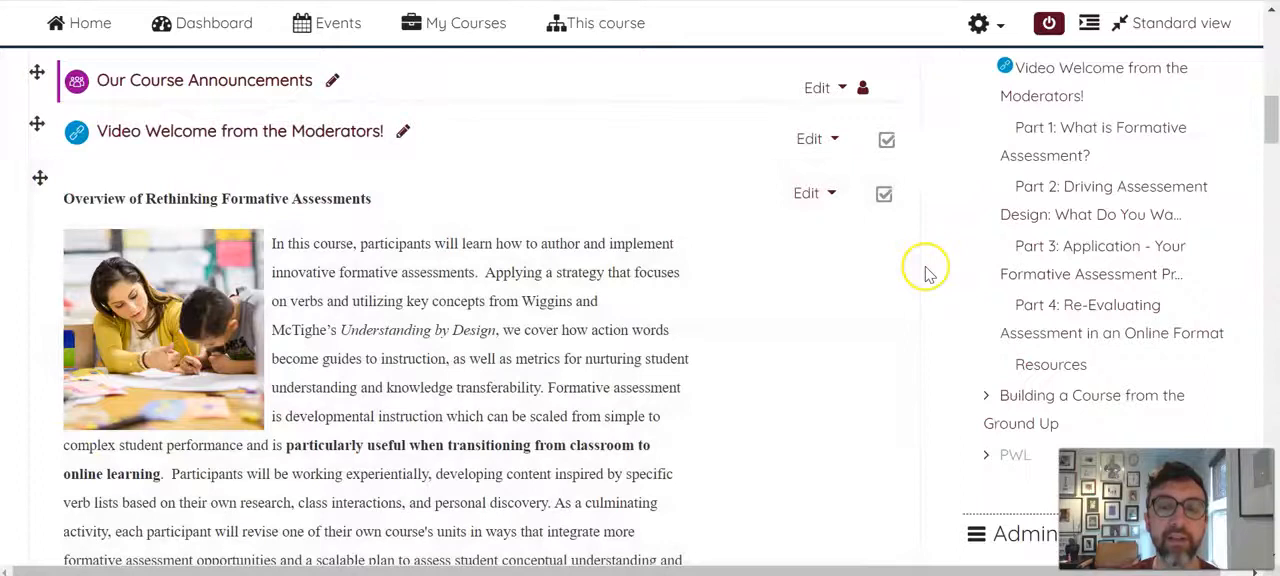
scroll(922, 275, down, 3)
scroll(925, 275, down, 3)
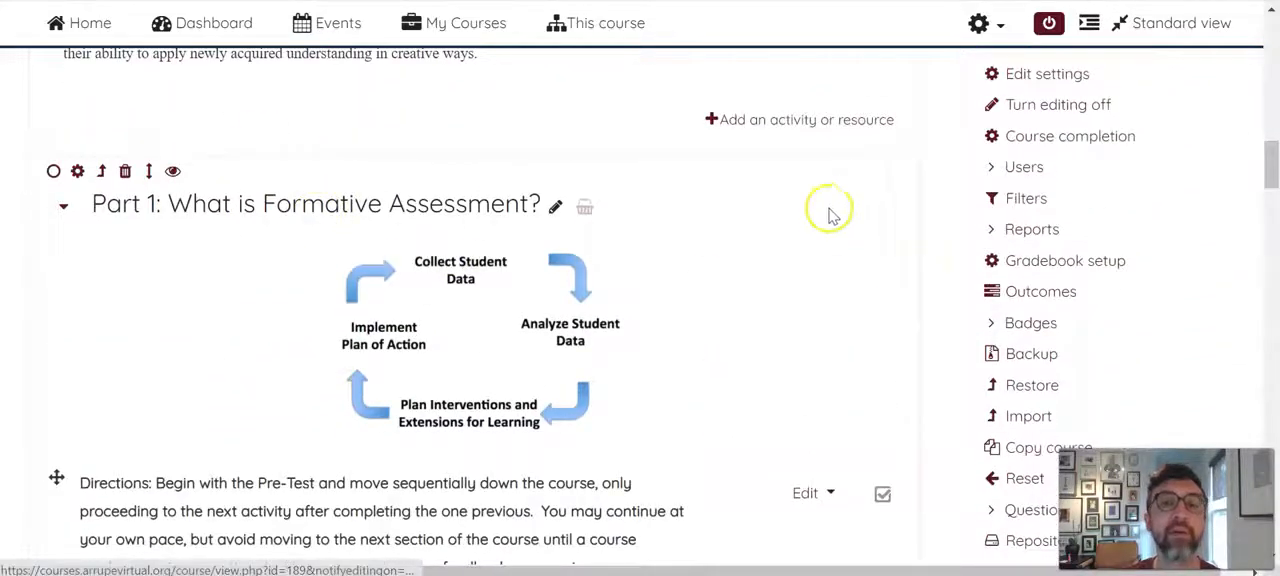
scroll(840, 206, down, 2)
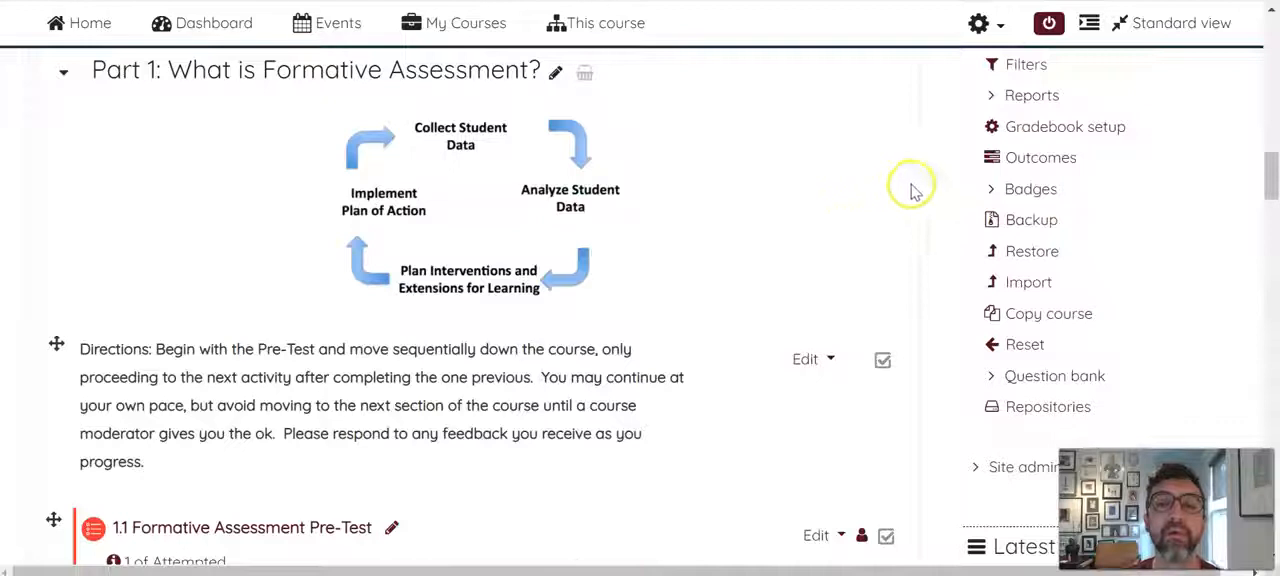
scroll(912, 190, down, 6)
scroll(907, 192, down, 3)
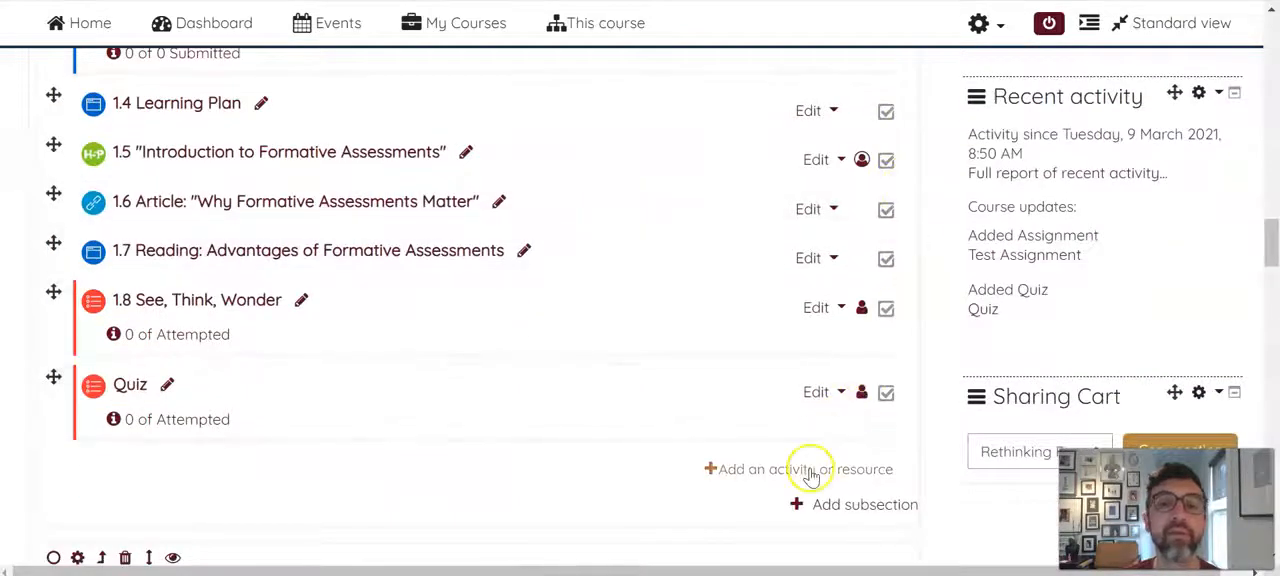
click(810, 472)
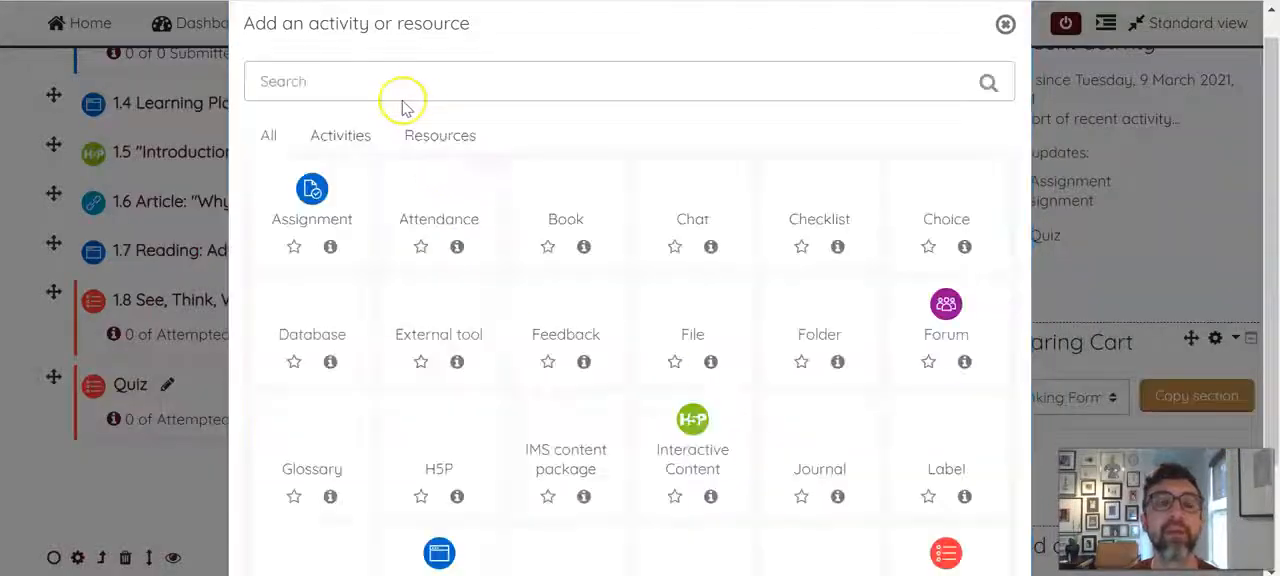
Filter the chooser to activities only and pick Forum as the new activity
click(362, 143)
click(258, 143)
click(340, 137)
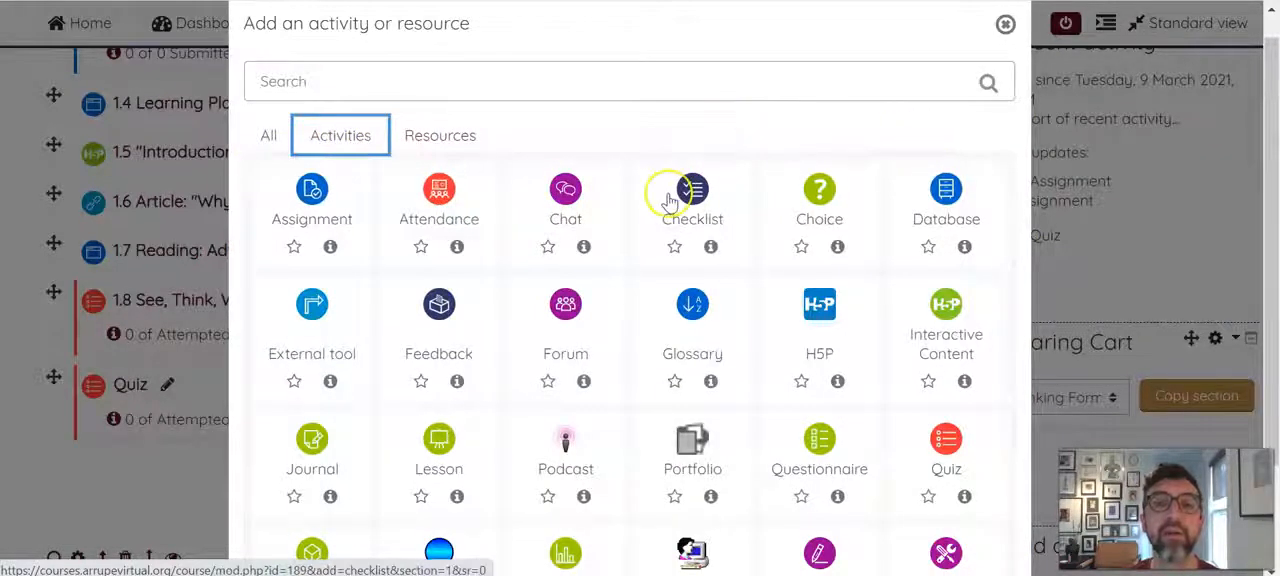
click(566, 318)
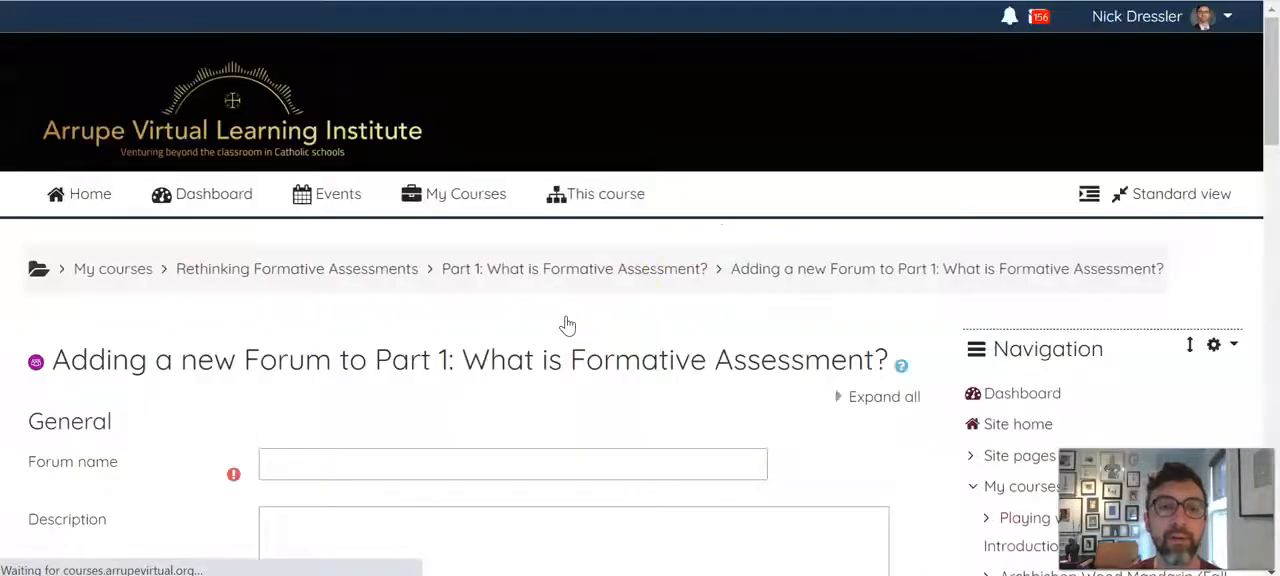
Name the new forum "Test Forum"
scroll(815, 276, down, 2)
click(690, 335)
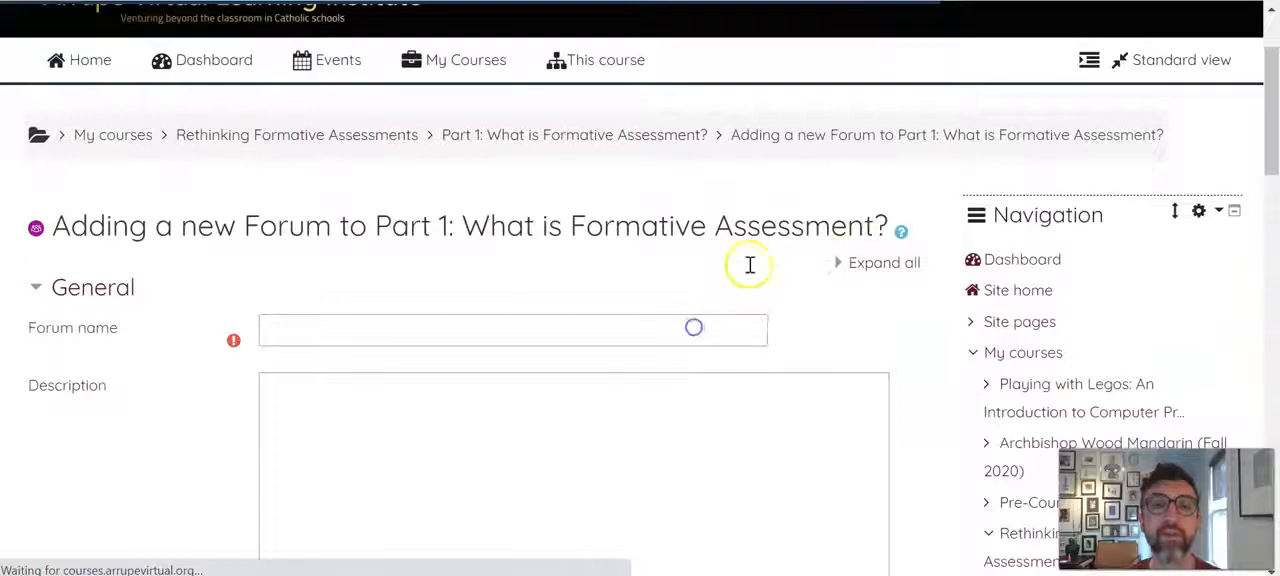
text(Test Forum)
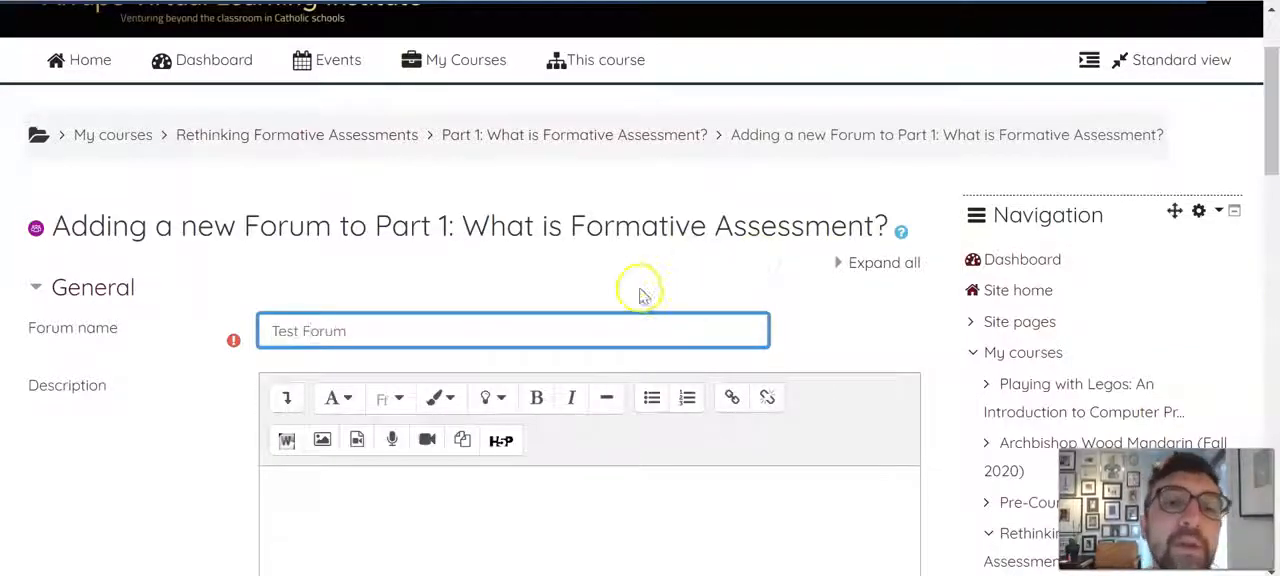
Enter "Forum Directions and/or Prompts" as the forum's description
scroll(628, 340, down, 2)
click(629, 328)
scroll(172, 291, down, 1)
scroll(172, 291, down, 2)
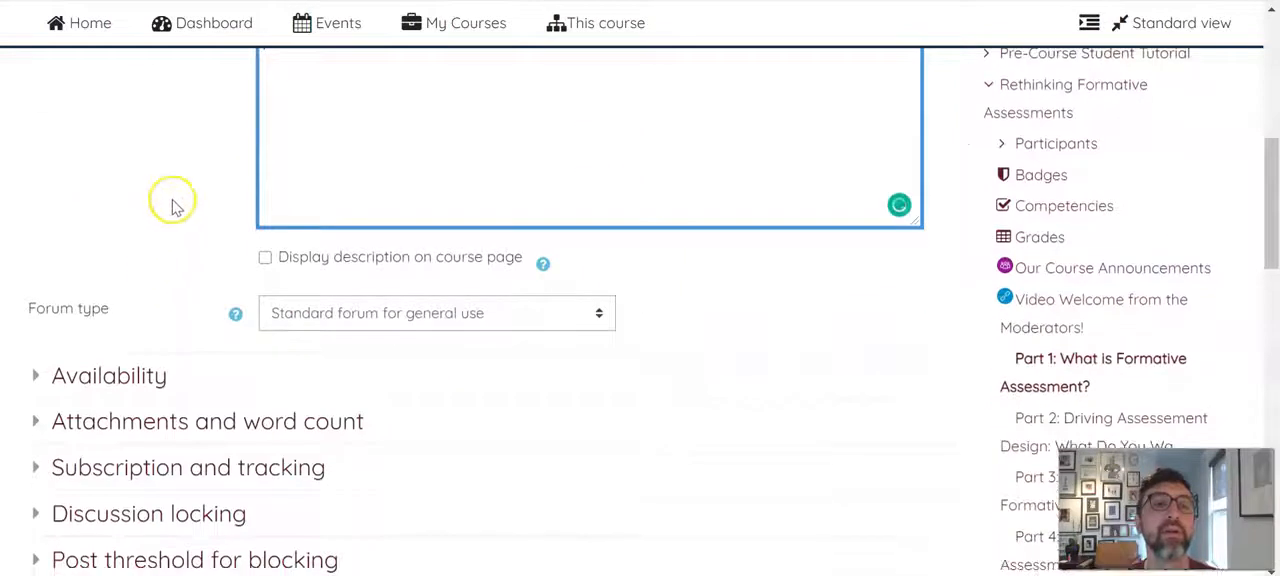
scroll(171, 206, up, 3)
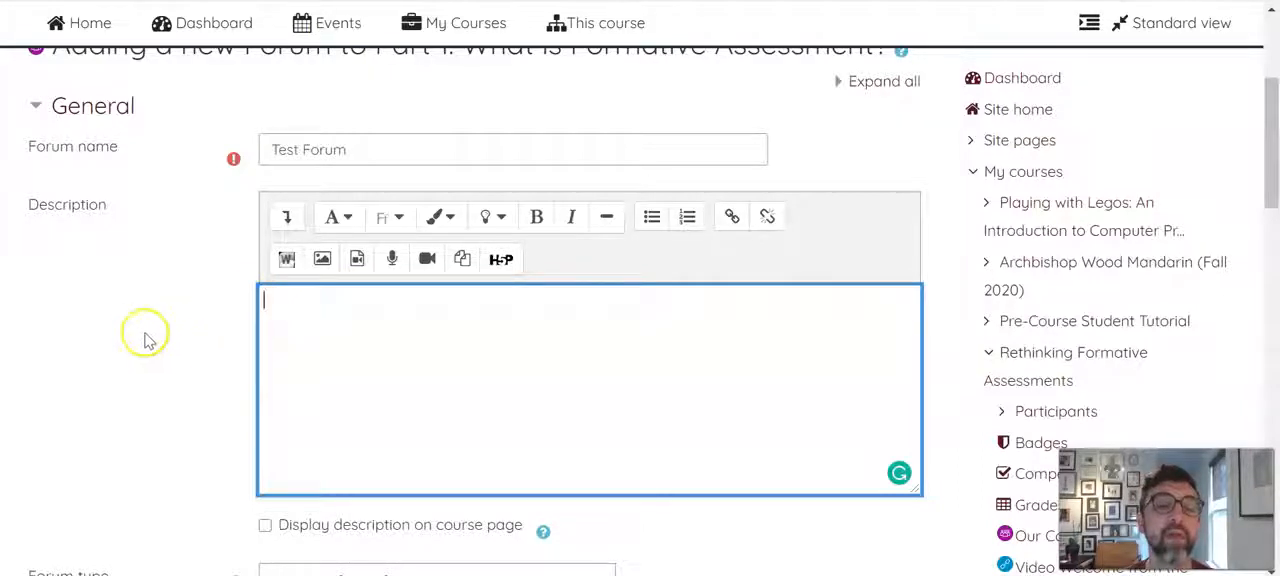
text(Forum Di)
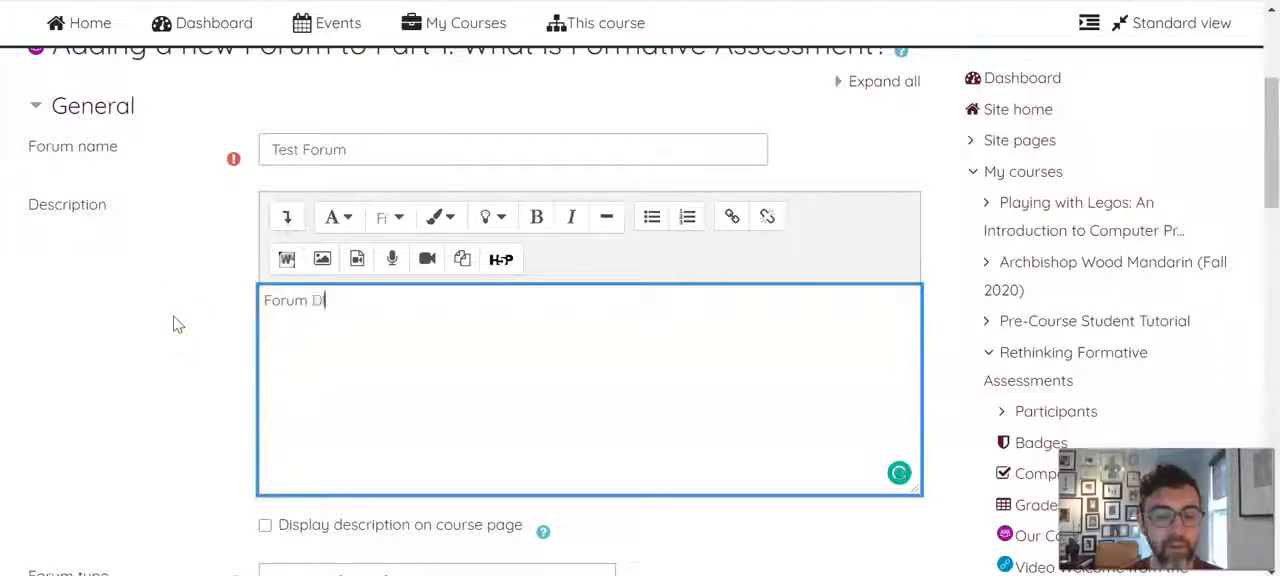
text(rections and/or F)
text(rompts)
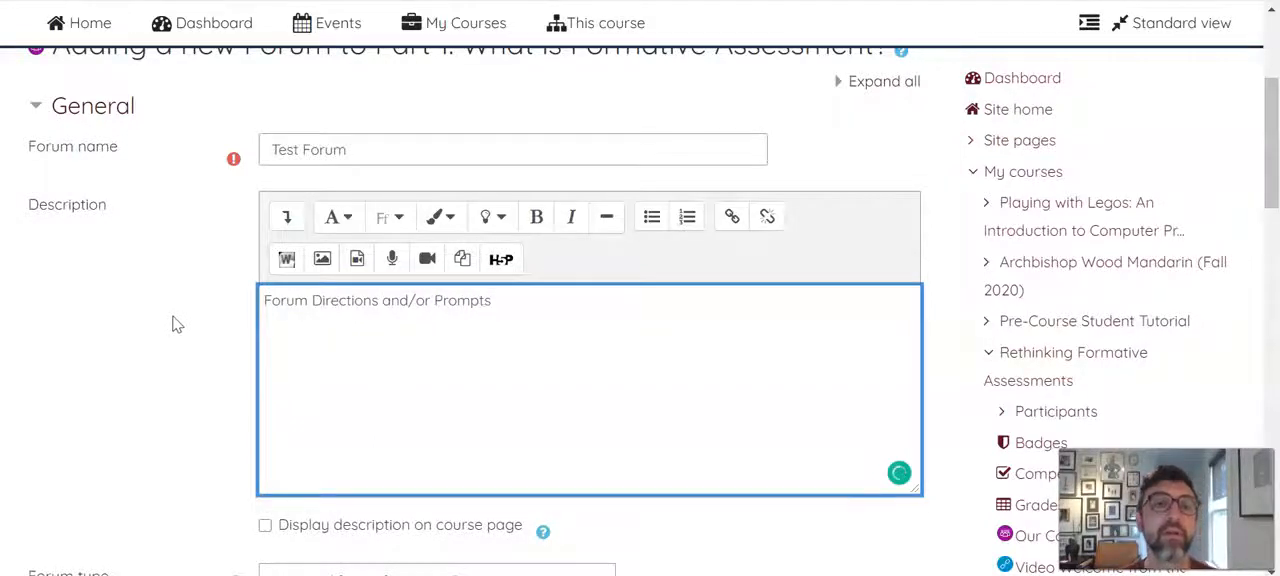
Review the options available for the forum type
scroll(175, 323, down, 3)
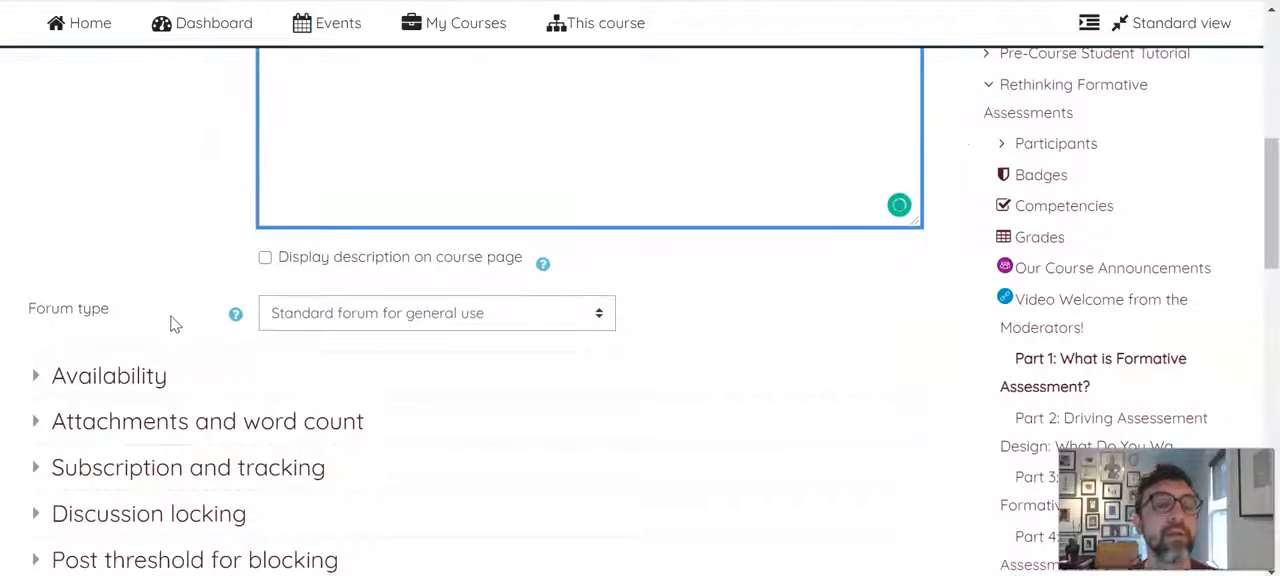
scroll(260, 300, down, 2)
click(598, 179)
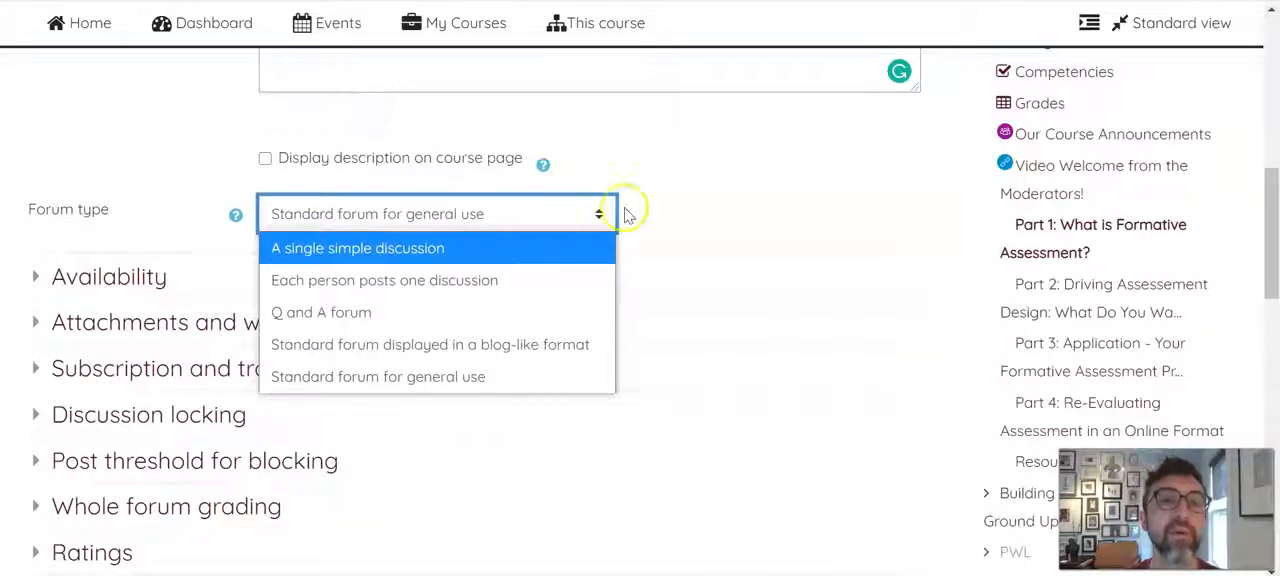
click(738, 207)
Set Display word count to Yes in the forum's attachments and word count settings
scroll(588, 306, down, 1)
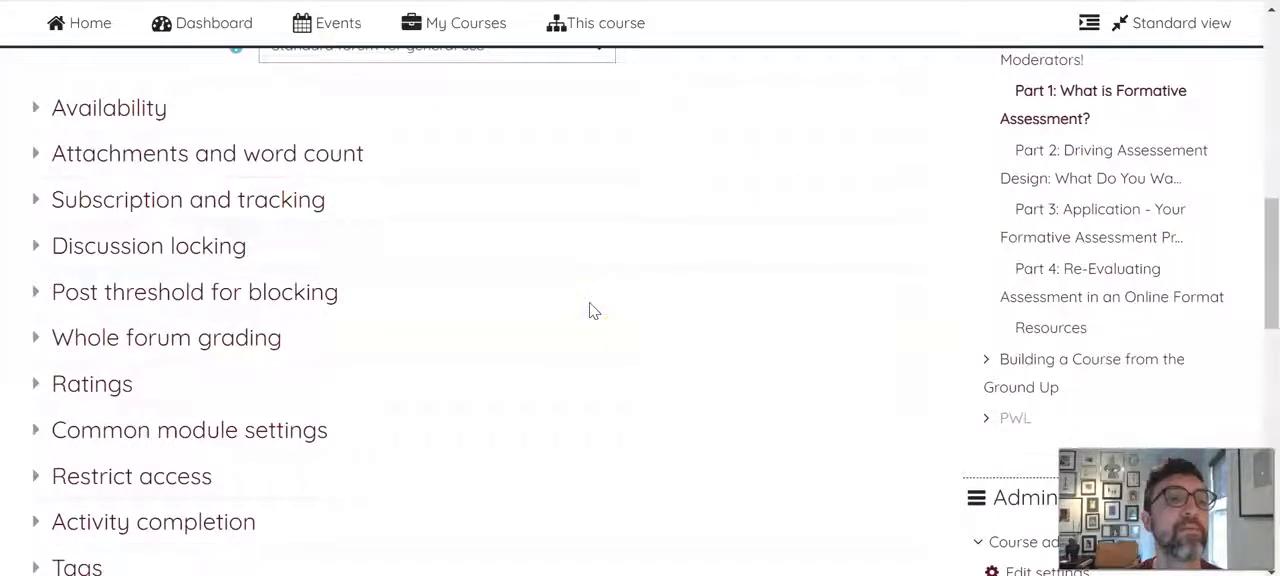
click(44, 155)
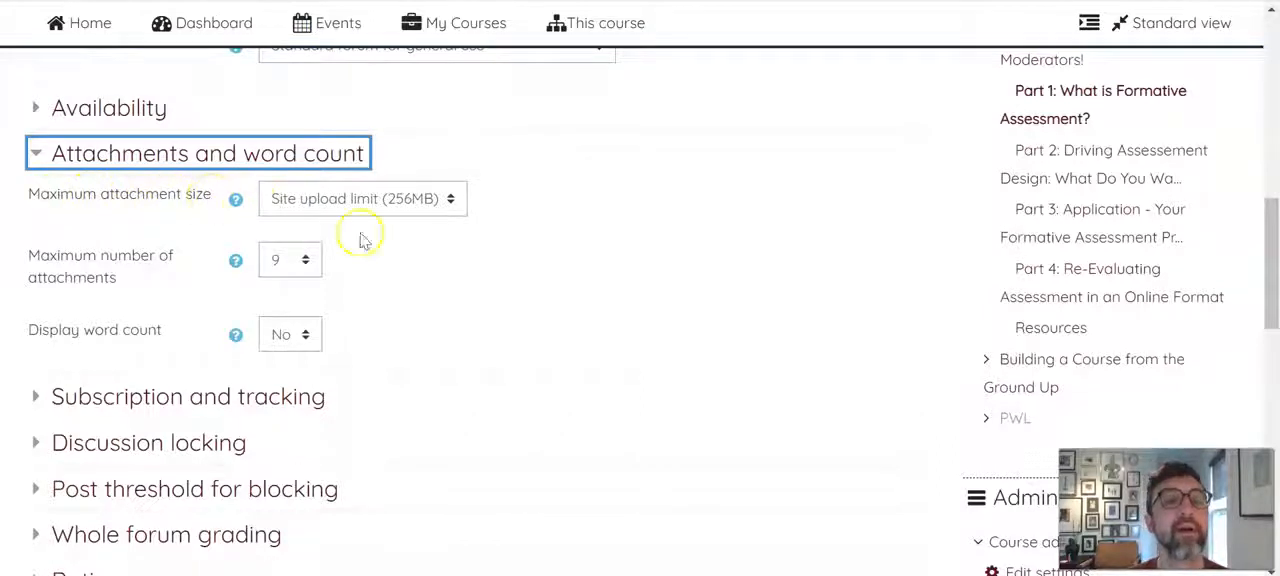
click(305, 334)
click(292, 402)
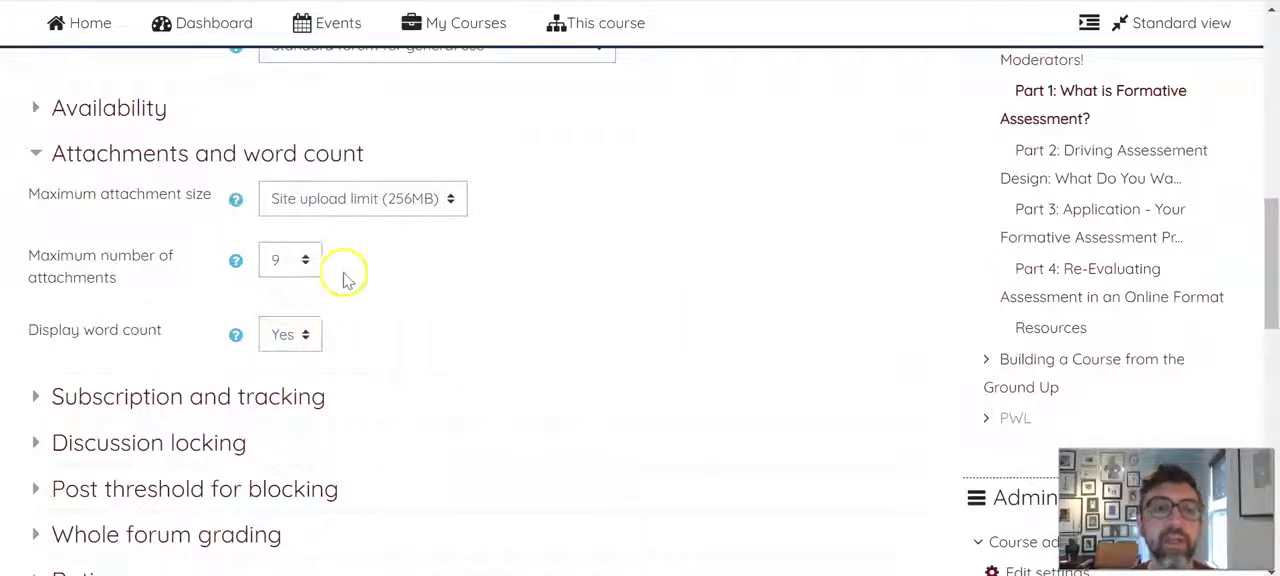
Extend the forum description with ". One 400 word post and 3 100 word replies to another student's post or reply."
scroll(700, 285, up, 4)
click(648, 188)
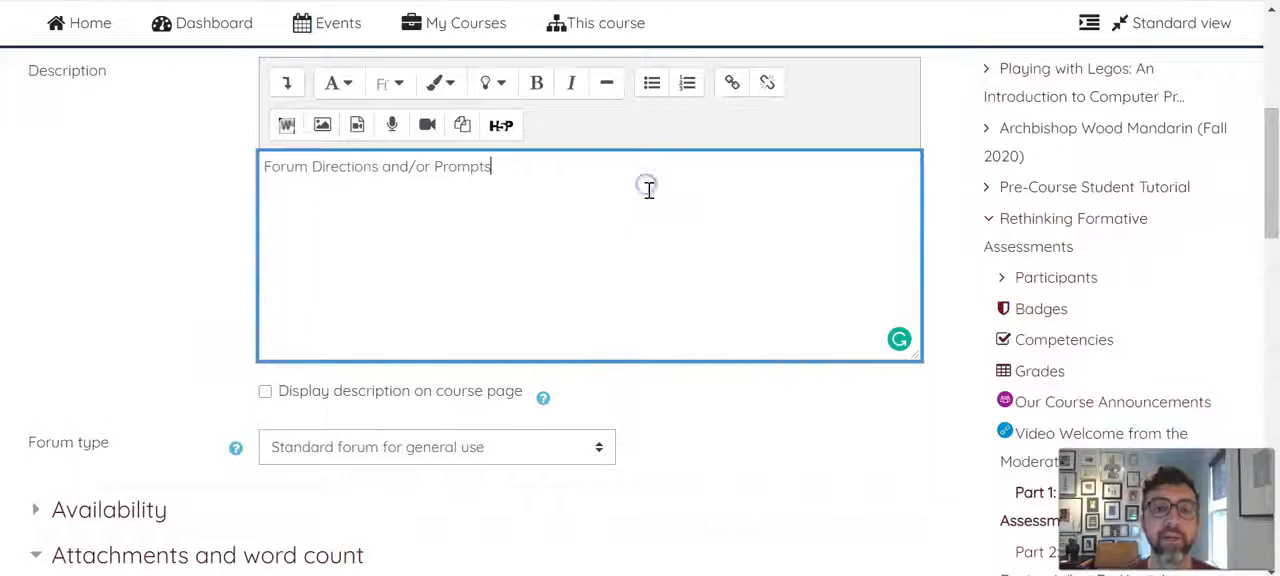
text(, T)
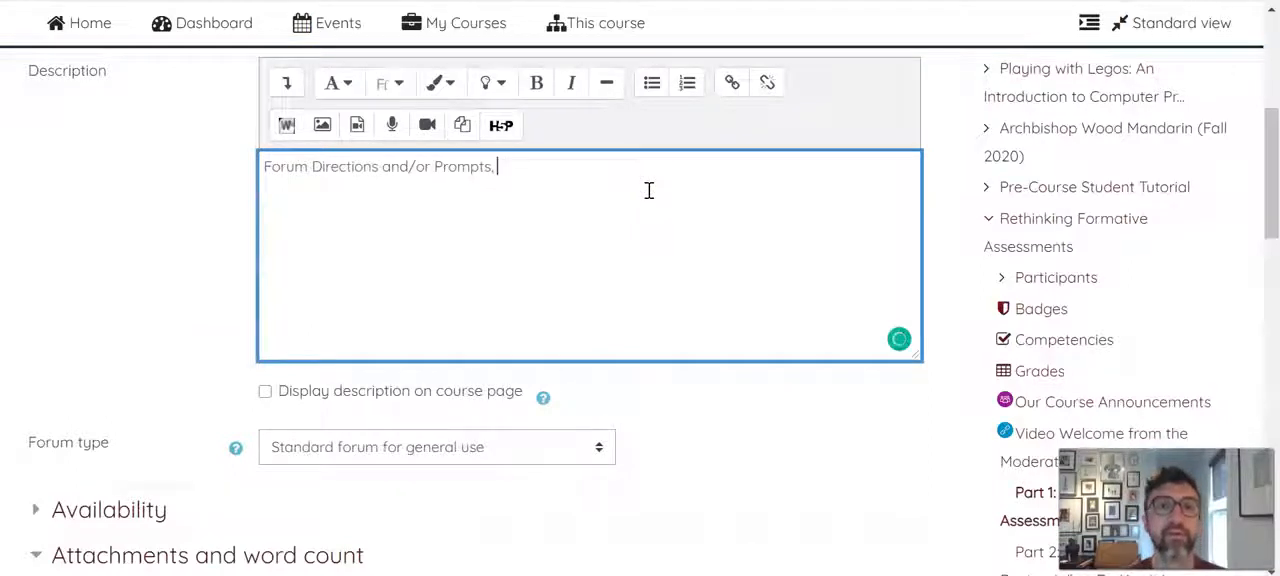
text(wo )
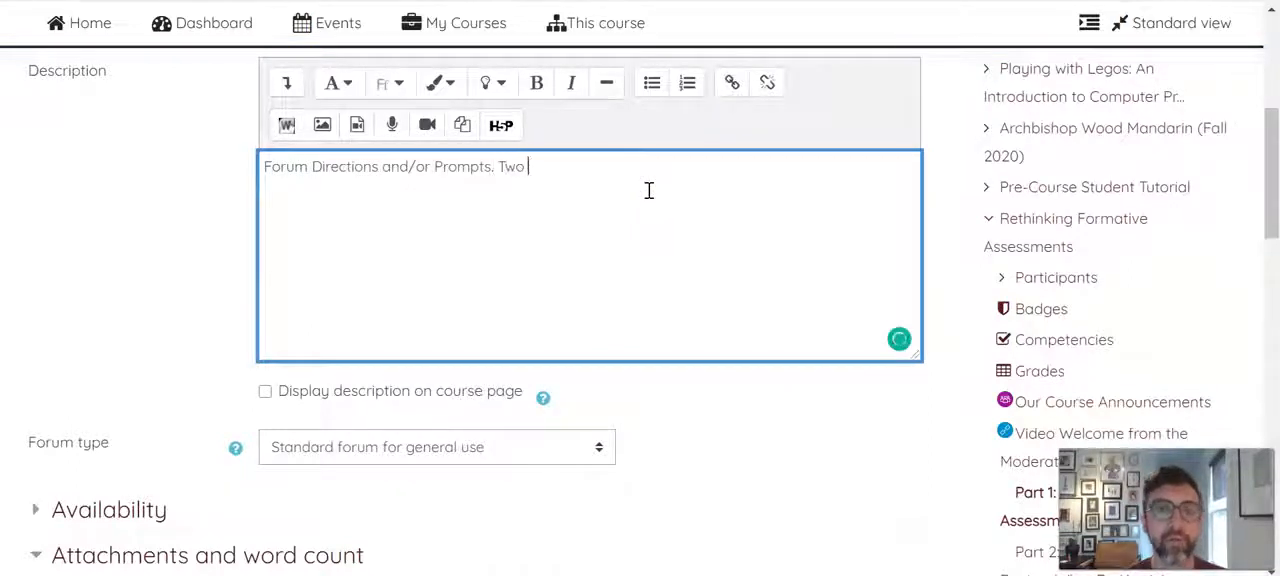
text(One )
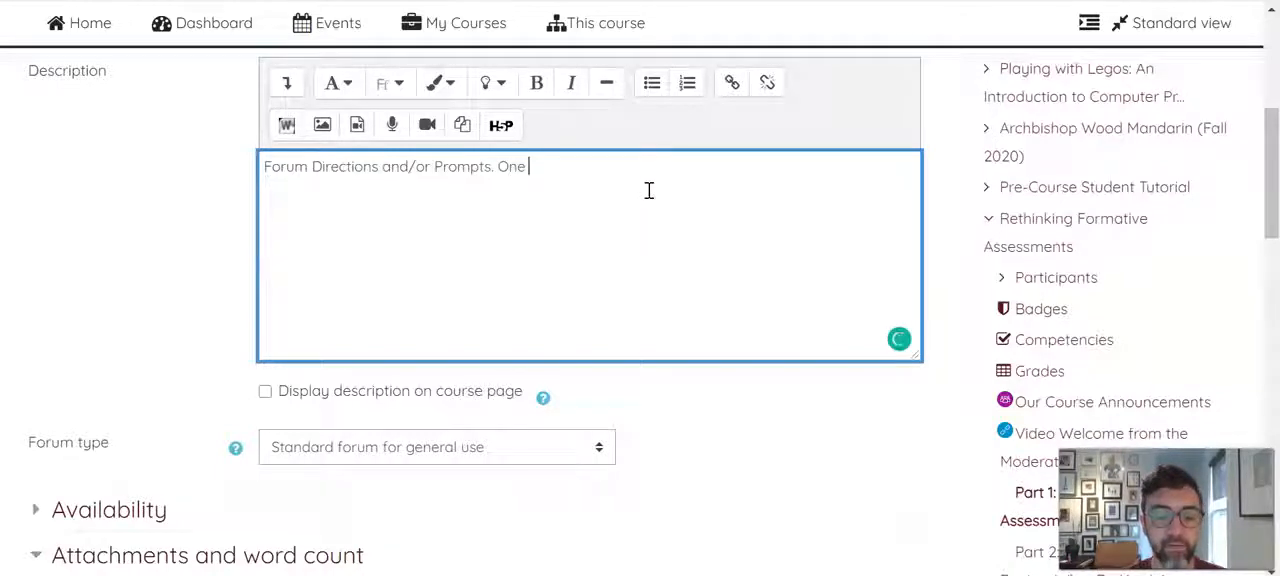
text(400 word)
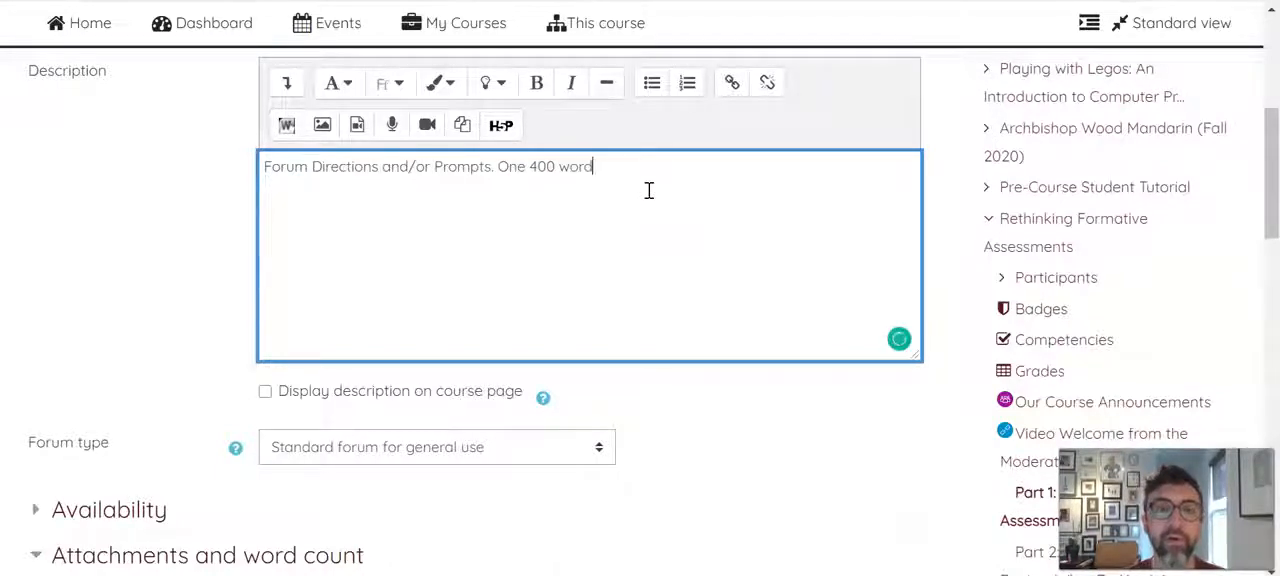
text( post and)
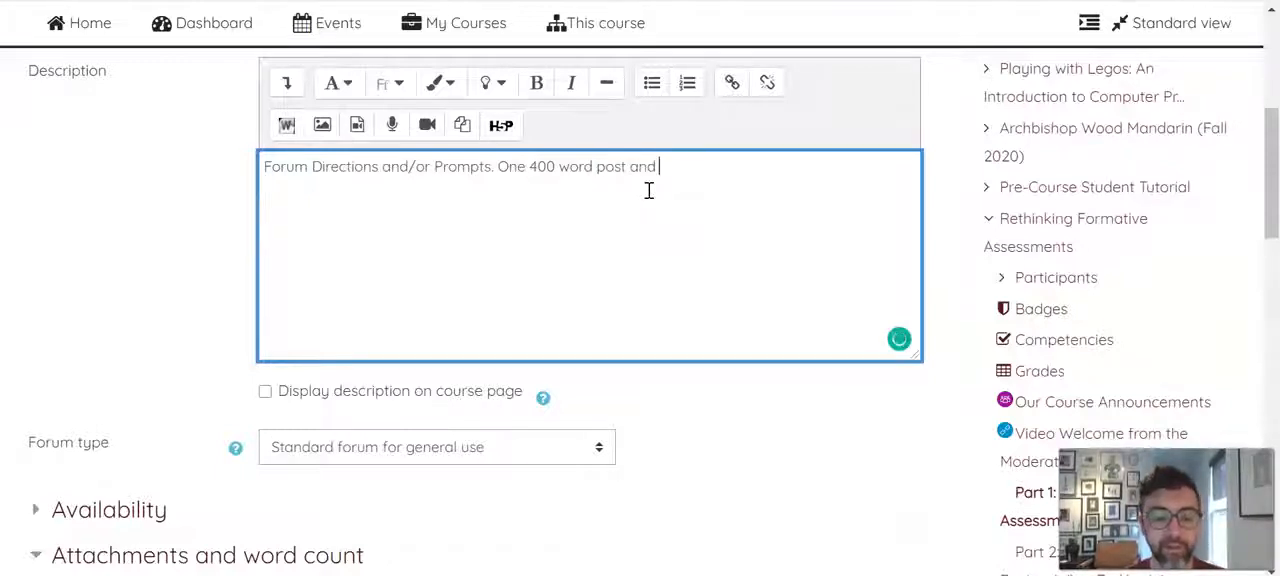
text( 3 100 word)
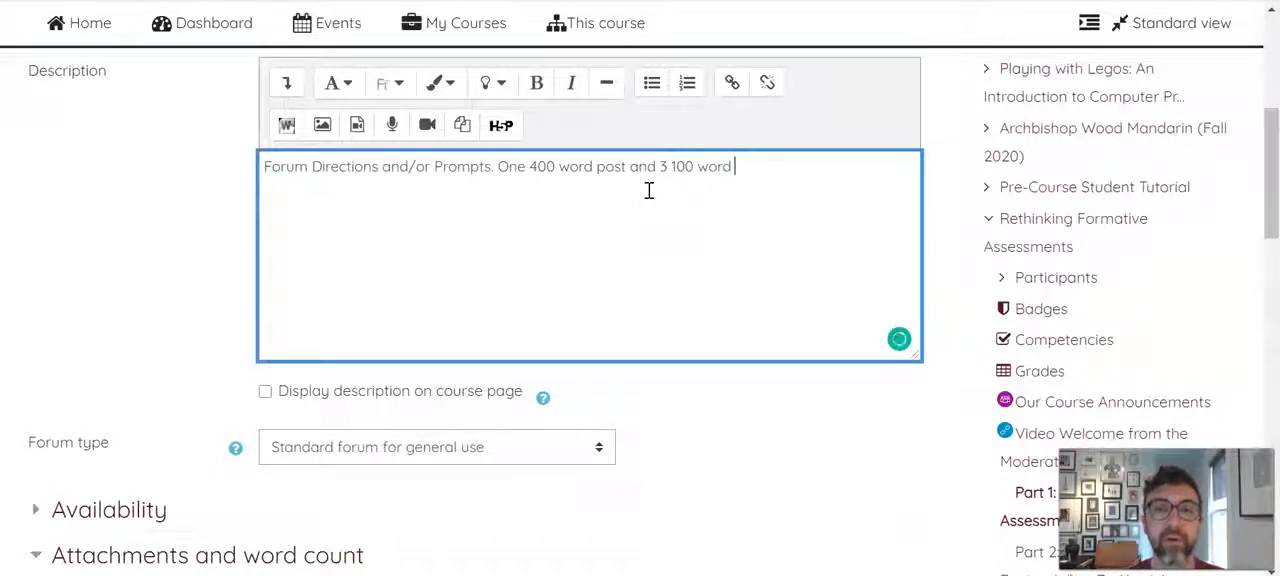
text( relies)
key(BackSpace)
key(BackSpace)
key(BackSpace)
key(BackSpace)
key(BackSpace)
key(BackSpace)
key(BackSpace)
text(pies)
key(BackSpace)
key(BackSpace)
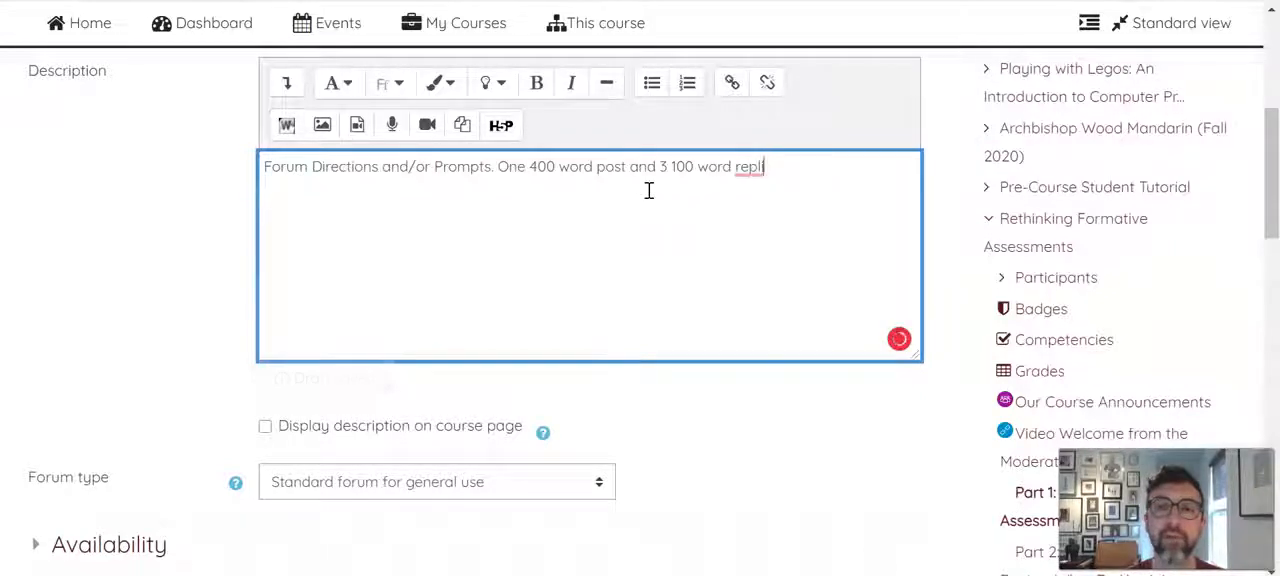
text(ies to)
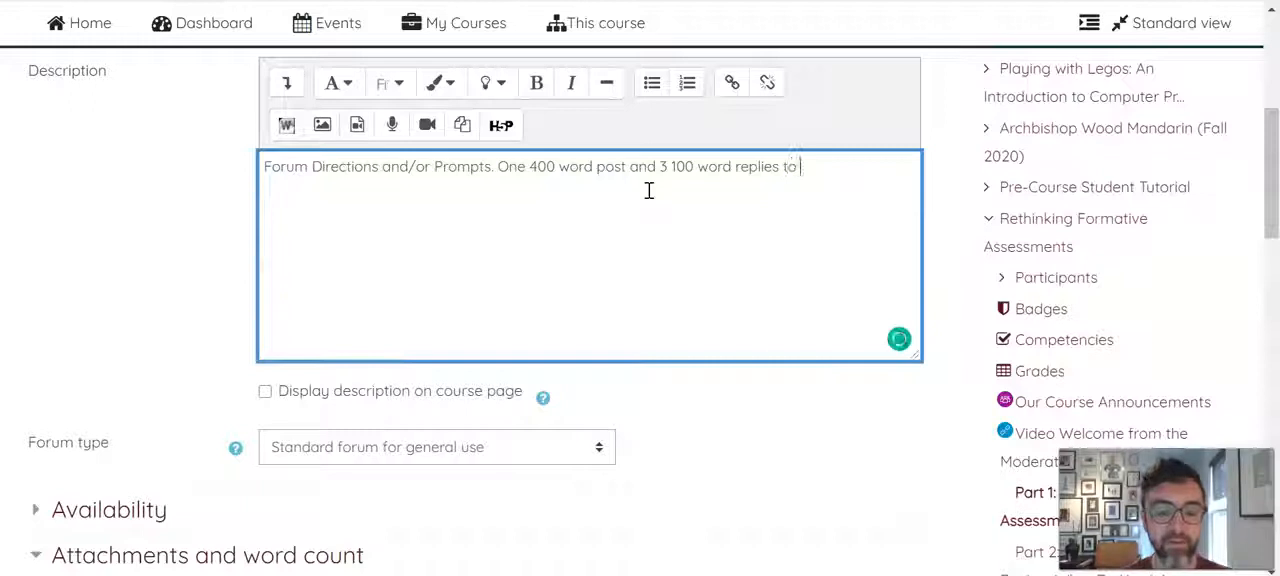
text( another student)
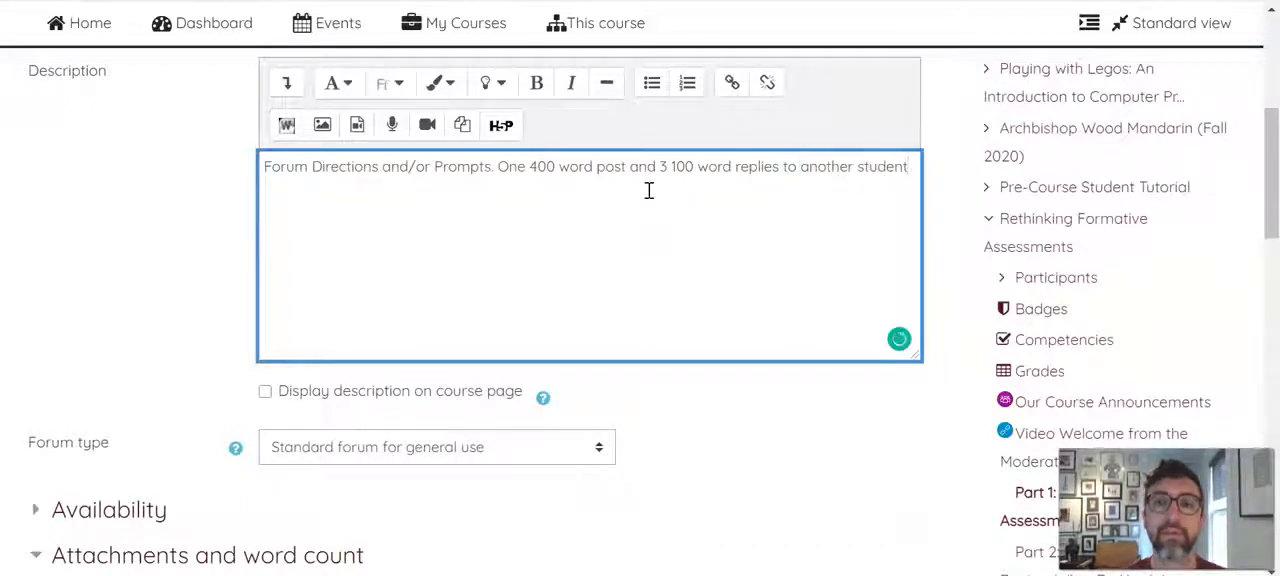
text('s)
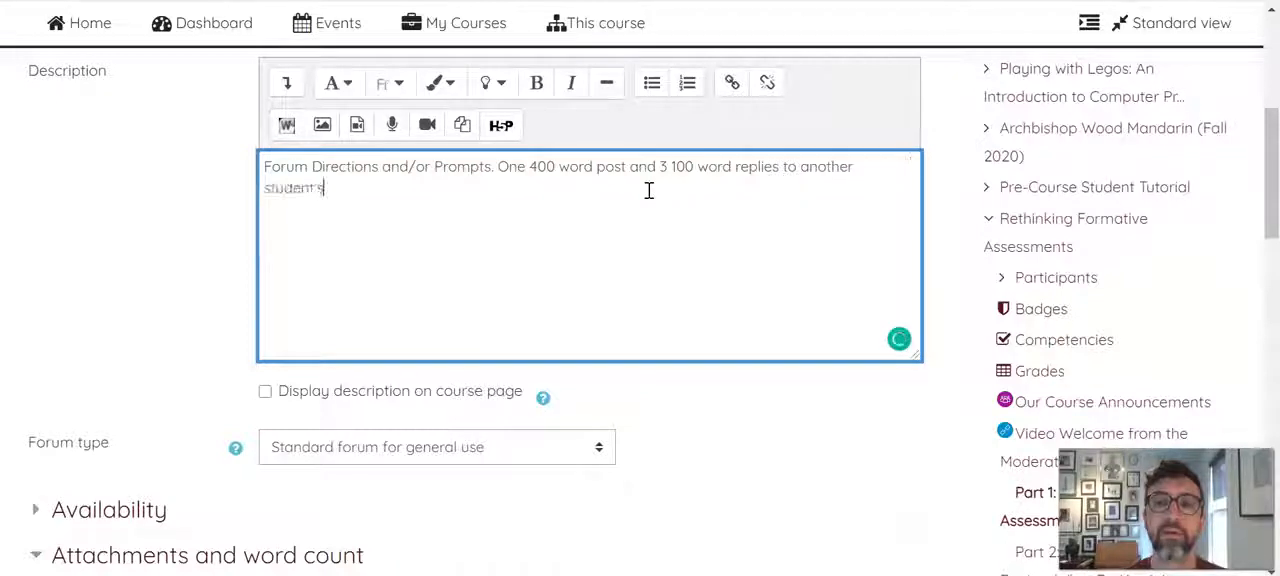
text( post or reply.)
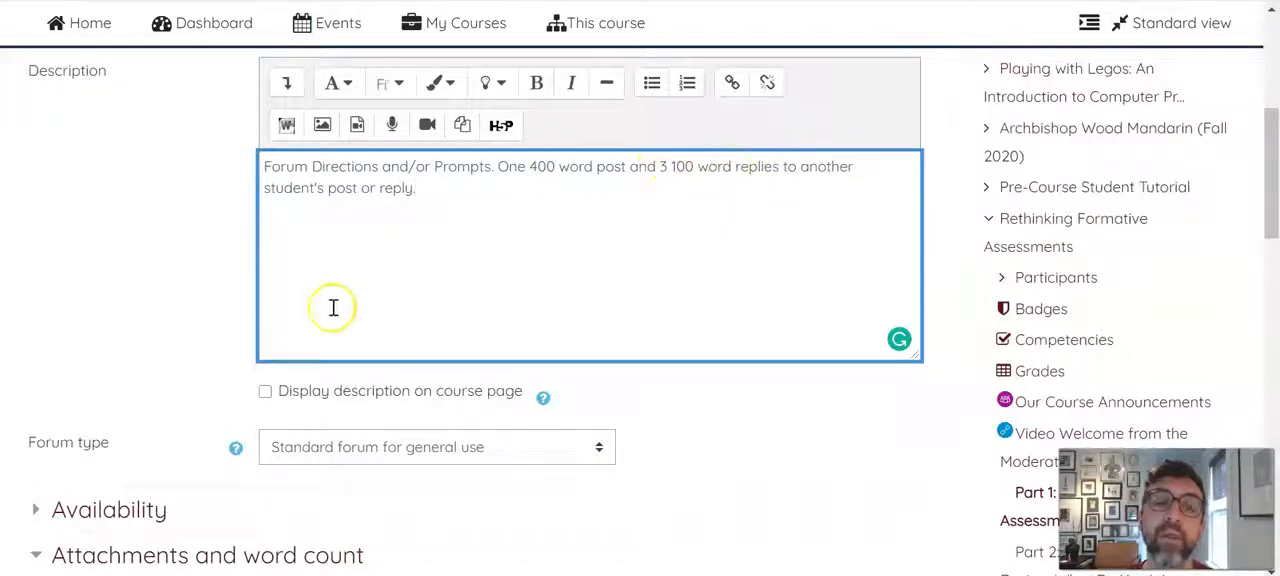
click(150, 222)
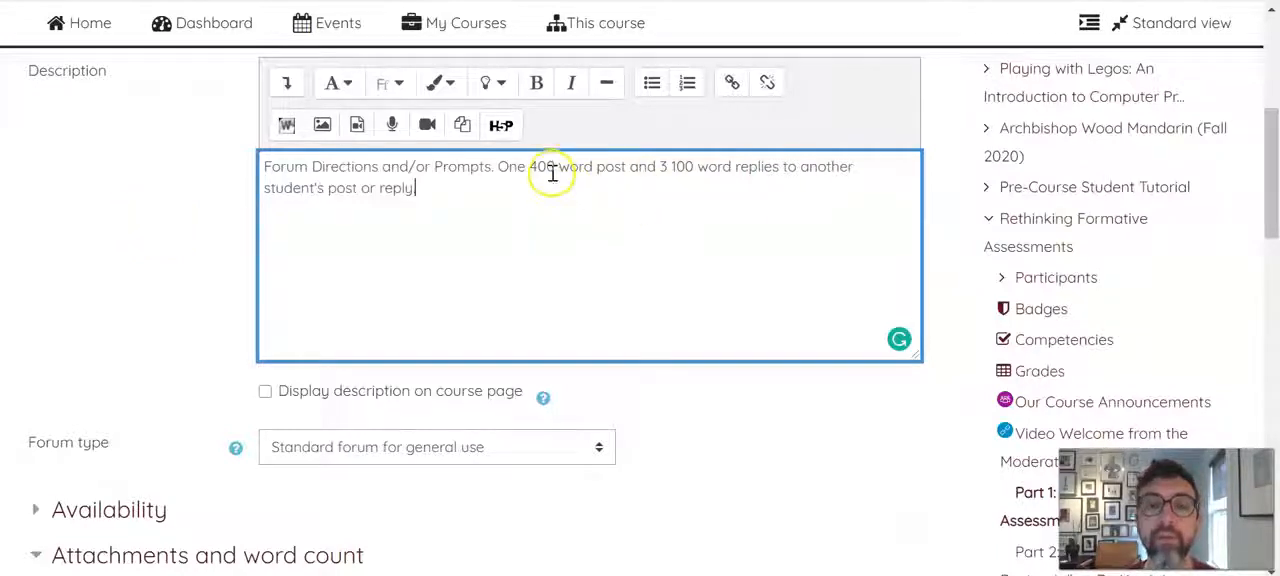
click(667, 168)
click(665, 168)
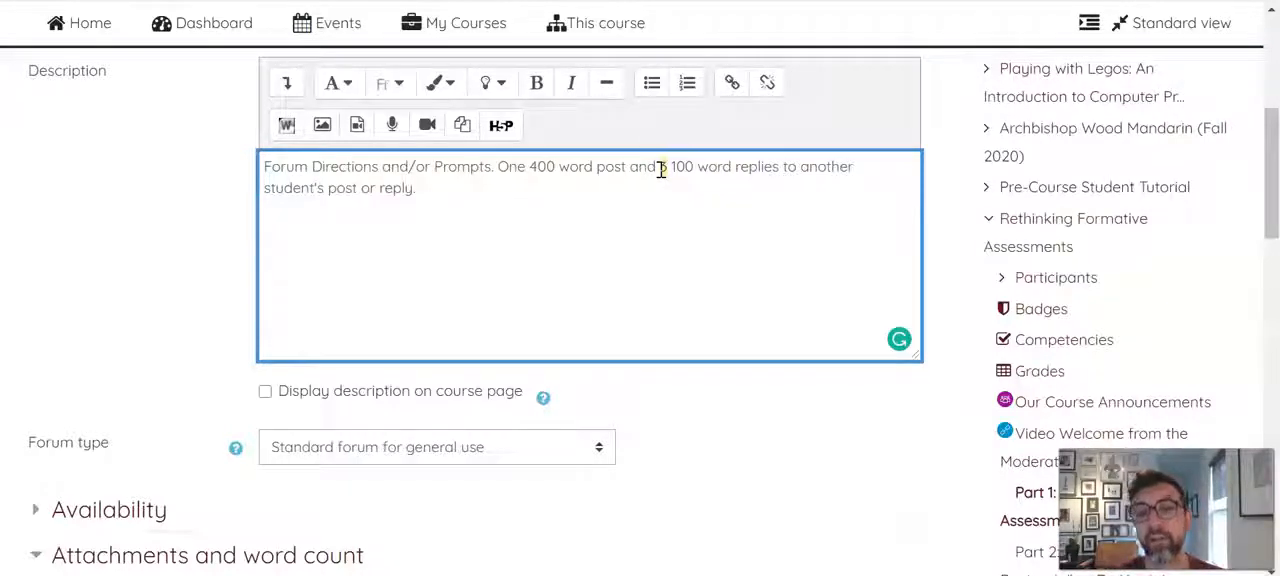
Examine the post and reply requirements in the forum description alongside the attachments and word count settings
double_click(546, 170)
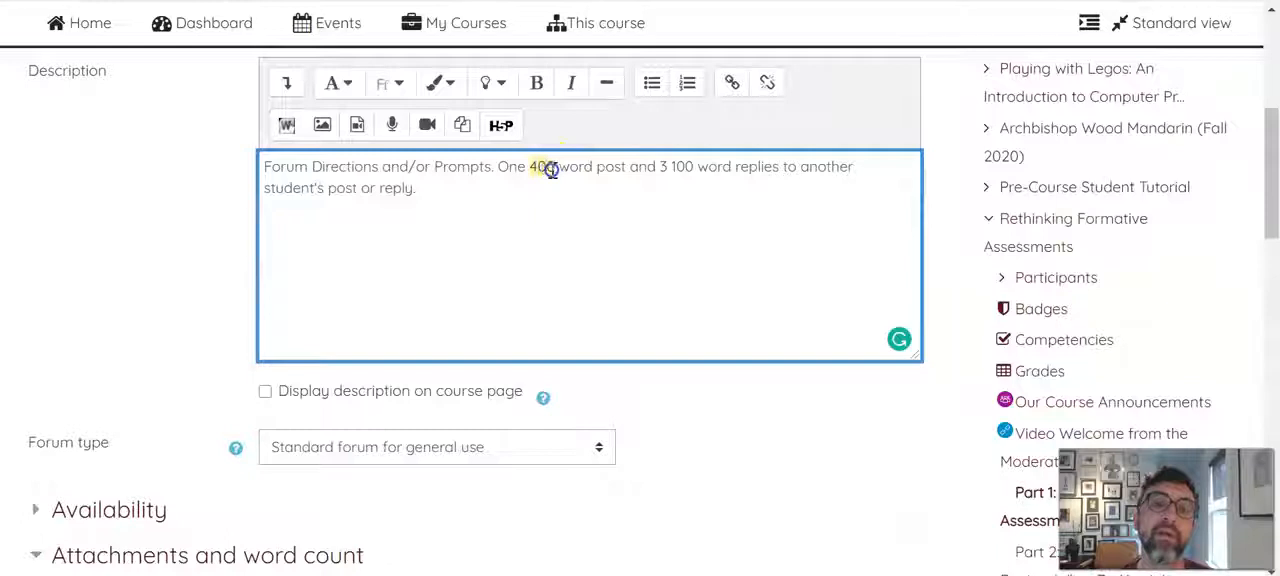
double_click(665, 169)
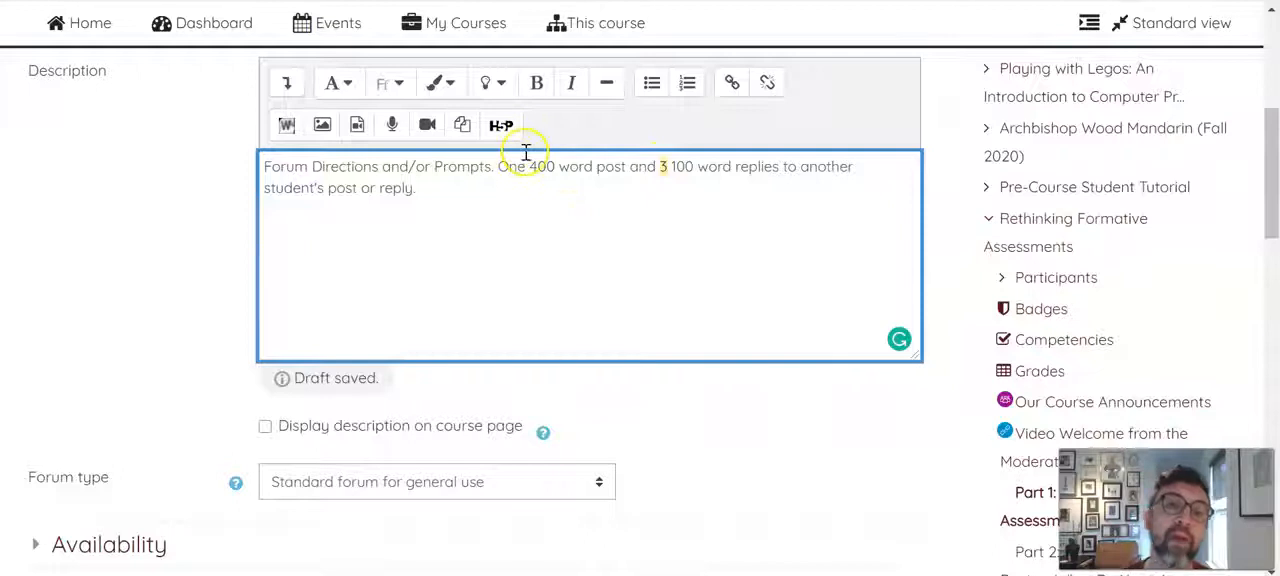
click(665, 168)
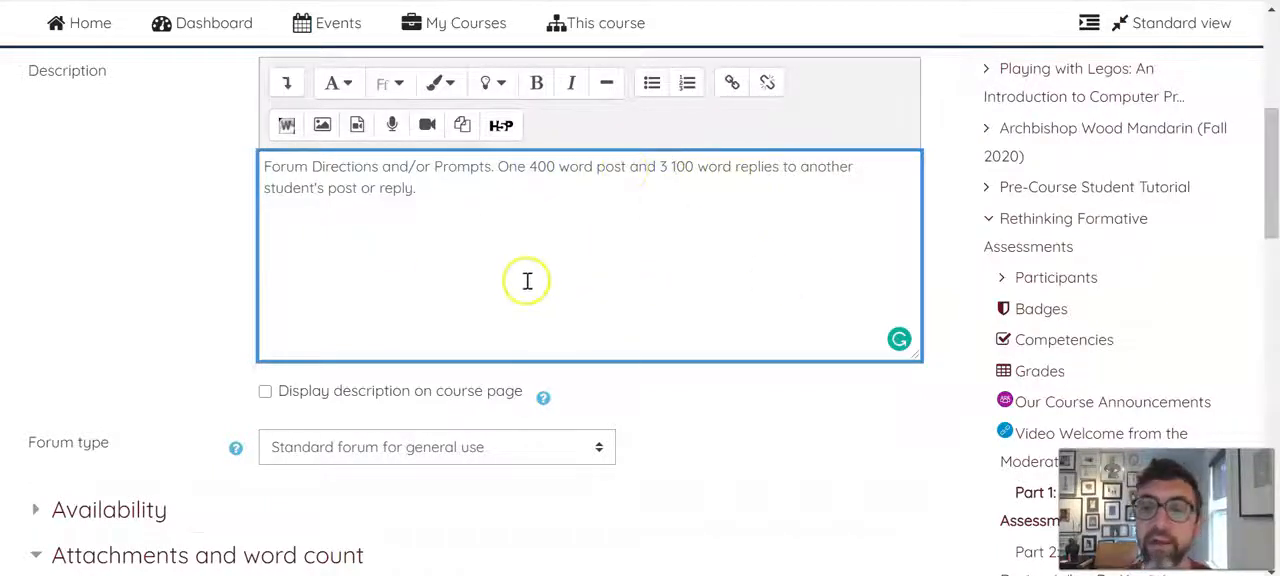
scroll(134, 220, down, 2)
scroll(113, 218, up, 2)
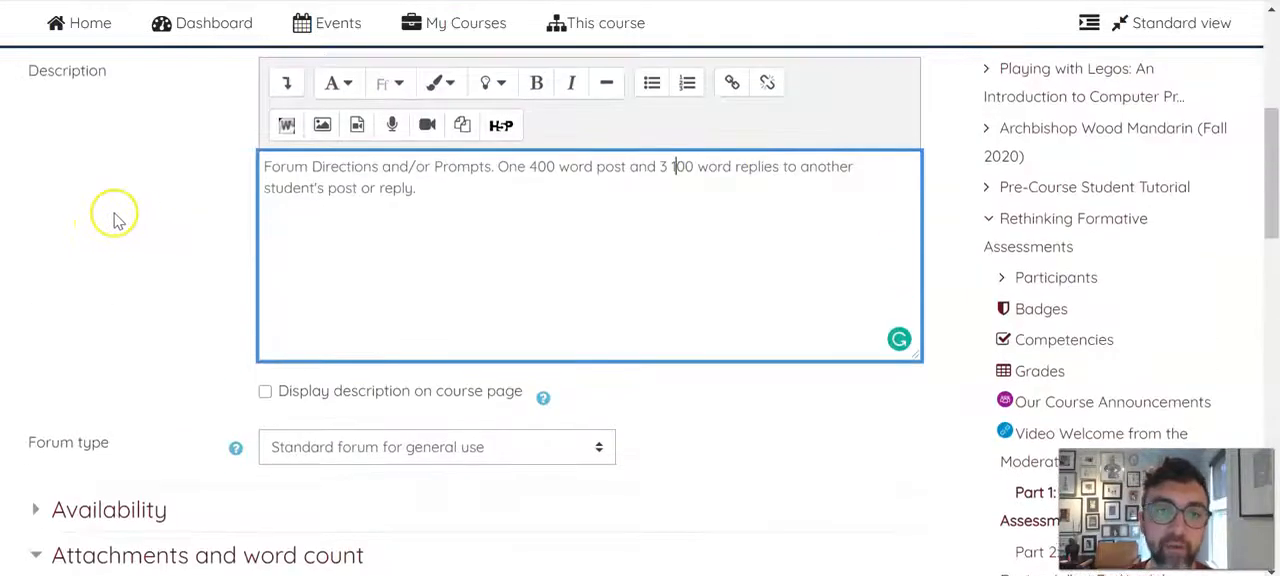
click(671, 167)
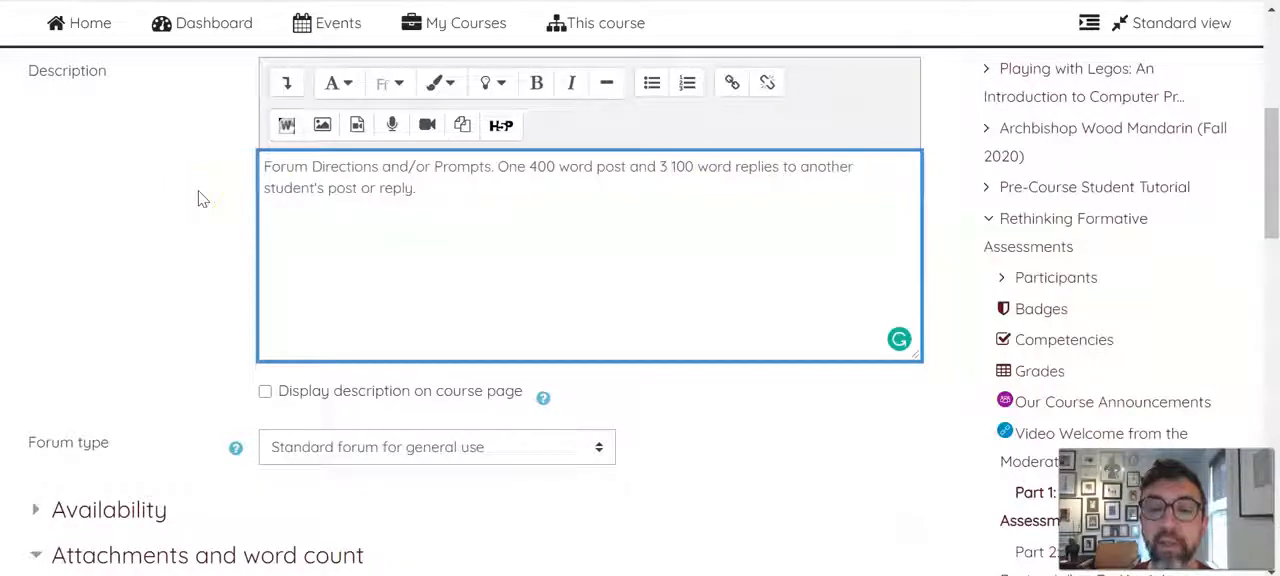
scroll(198, 198, down, 5)
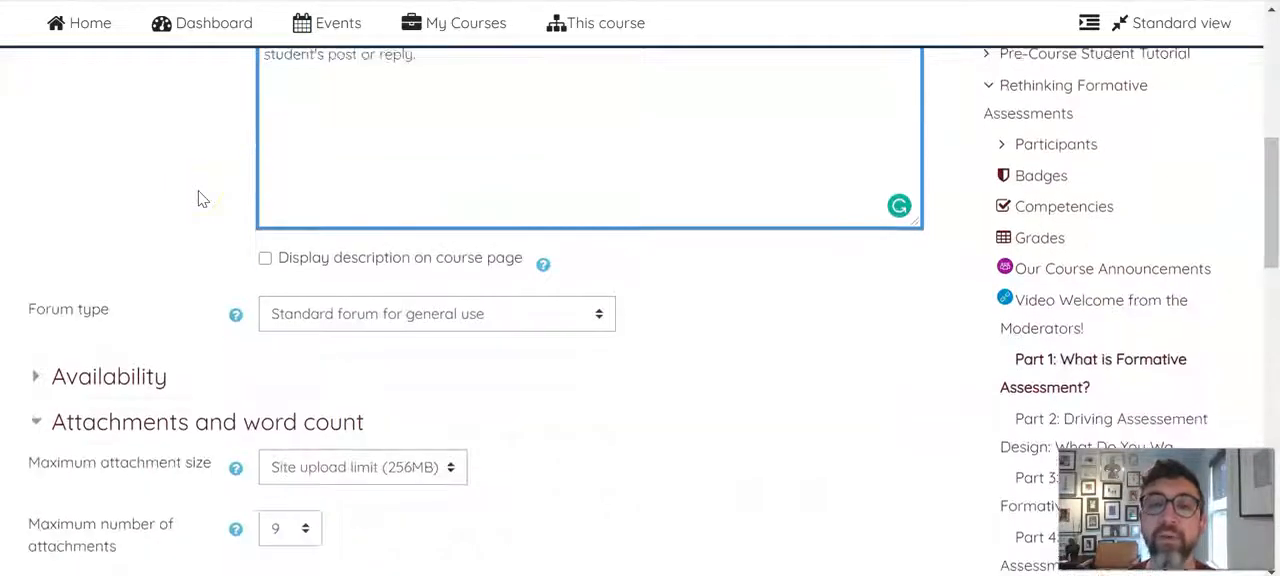
click(700, 305)
scroll(690, 305, down, 3)
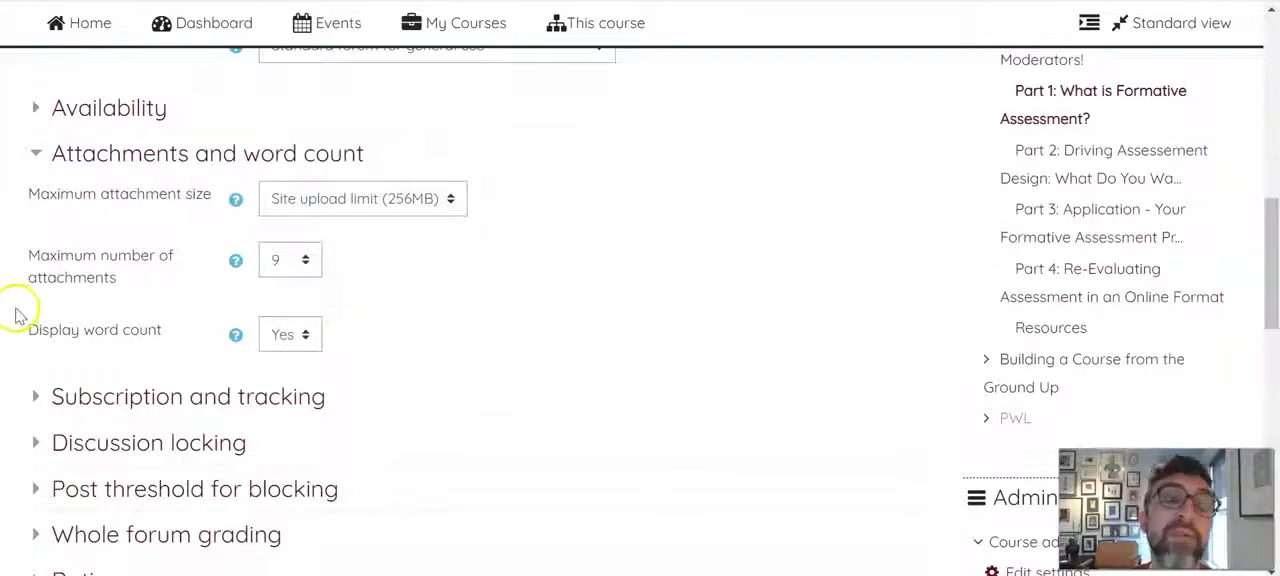
scroll(15, 316, up, 5)
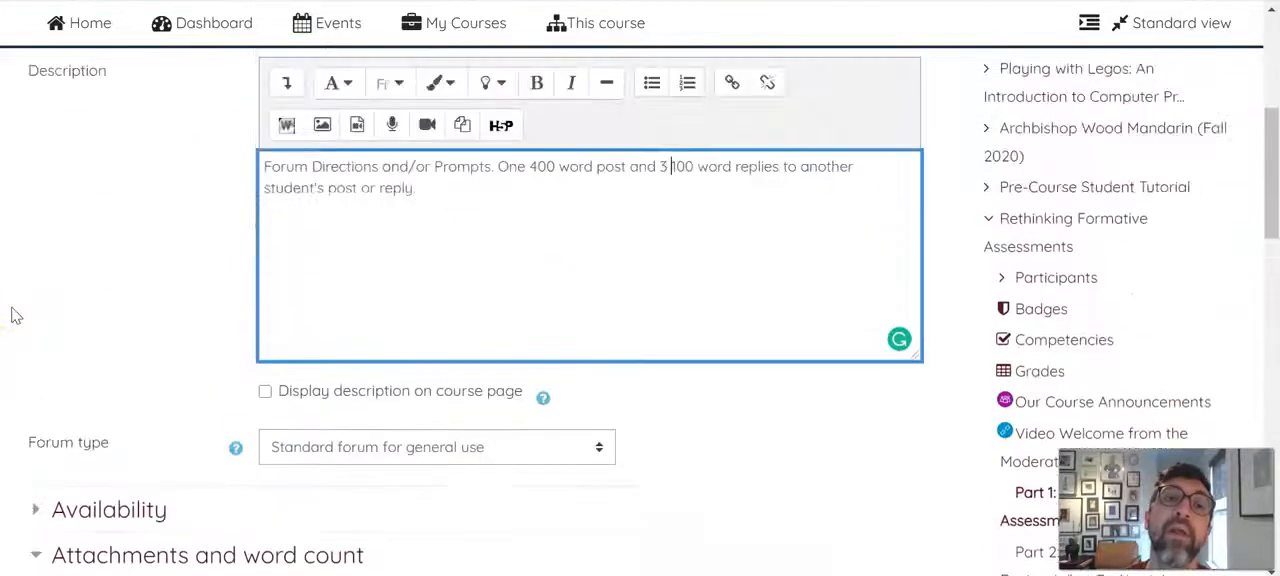
click(671, 167)
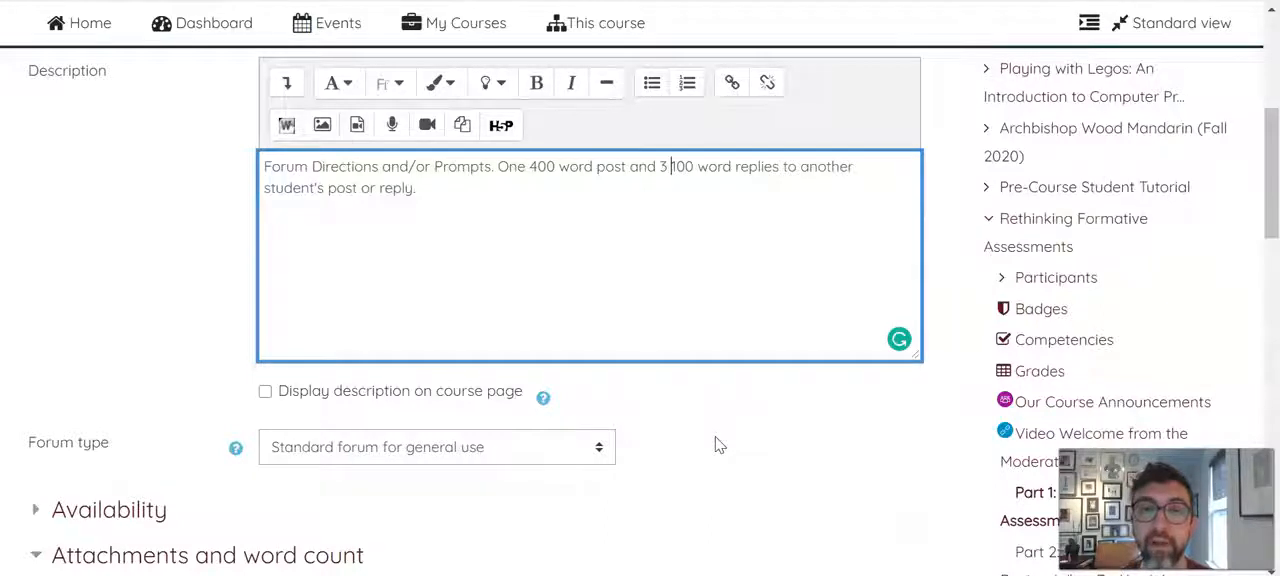
Review the grade type options in the forum's whole forum grading settings
scroll(771, 424, down, 3)
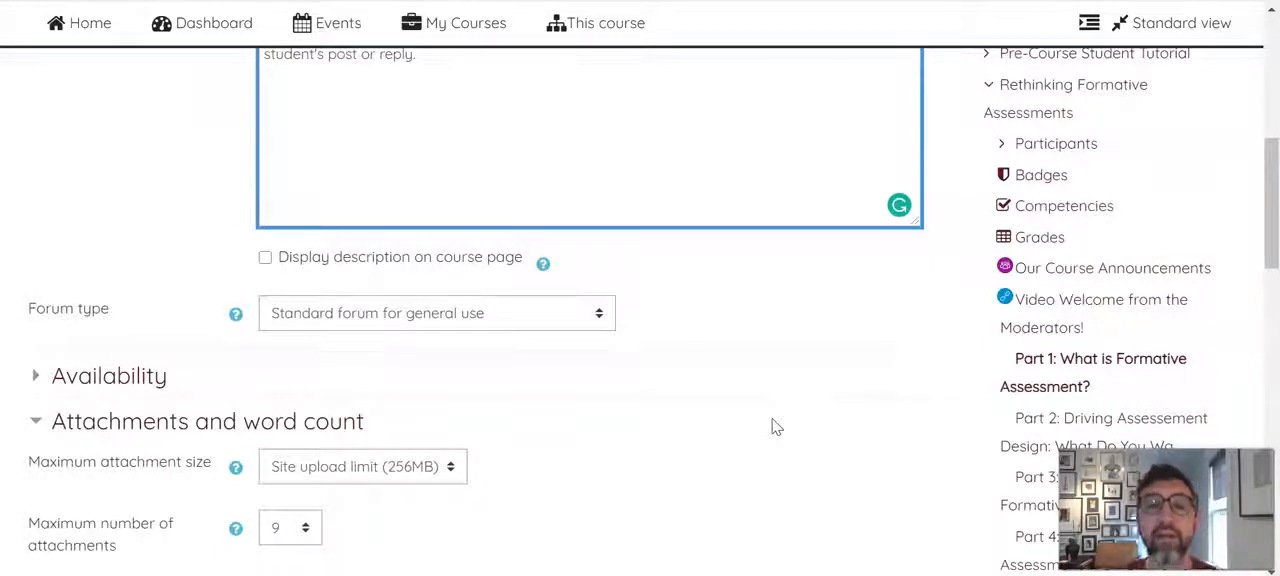
scroll(736, 340, down, 4)
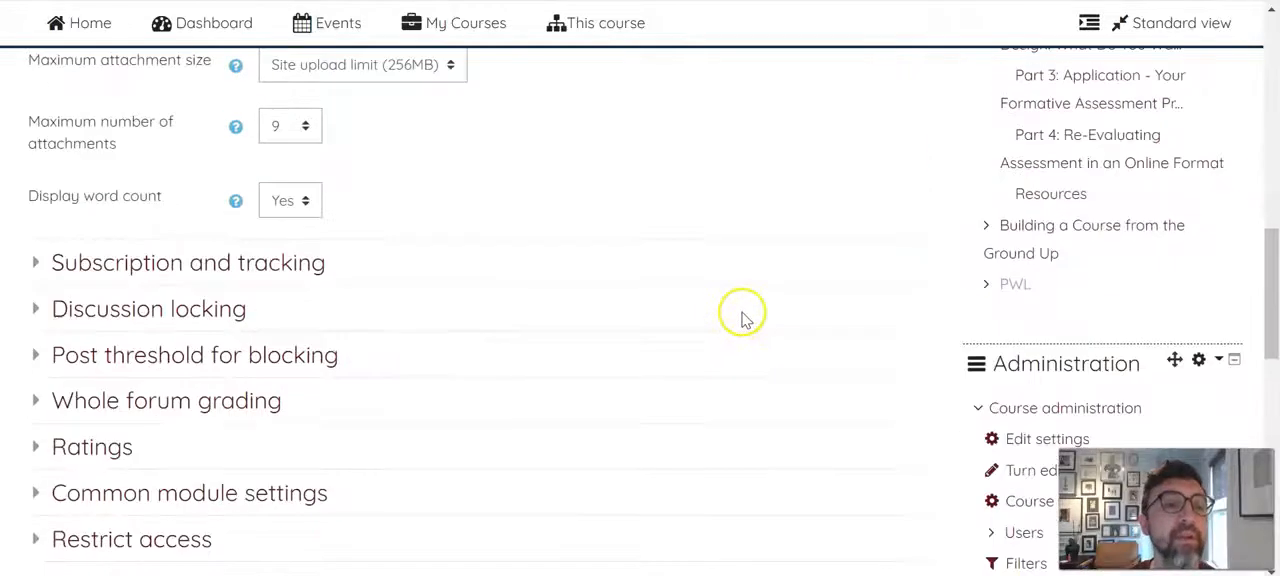
scroll(686, 314, down, 2)
scroll(692, 317, up, 2)
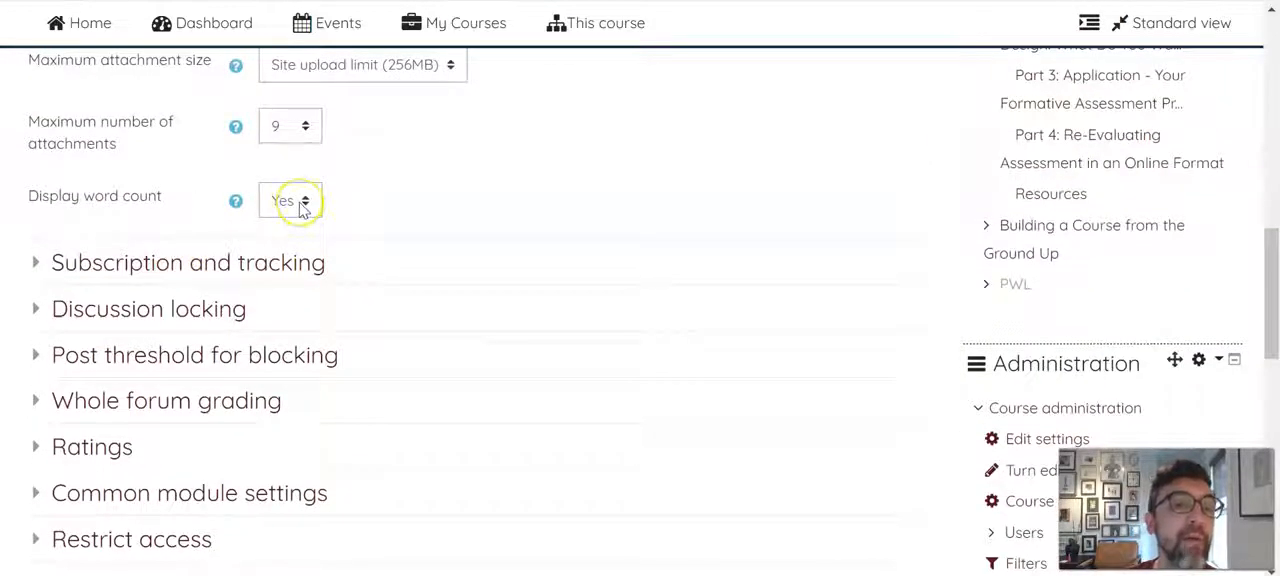
scroll(551, 265, down, 3)
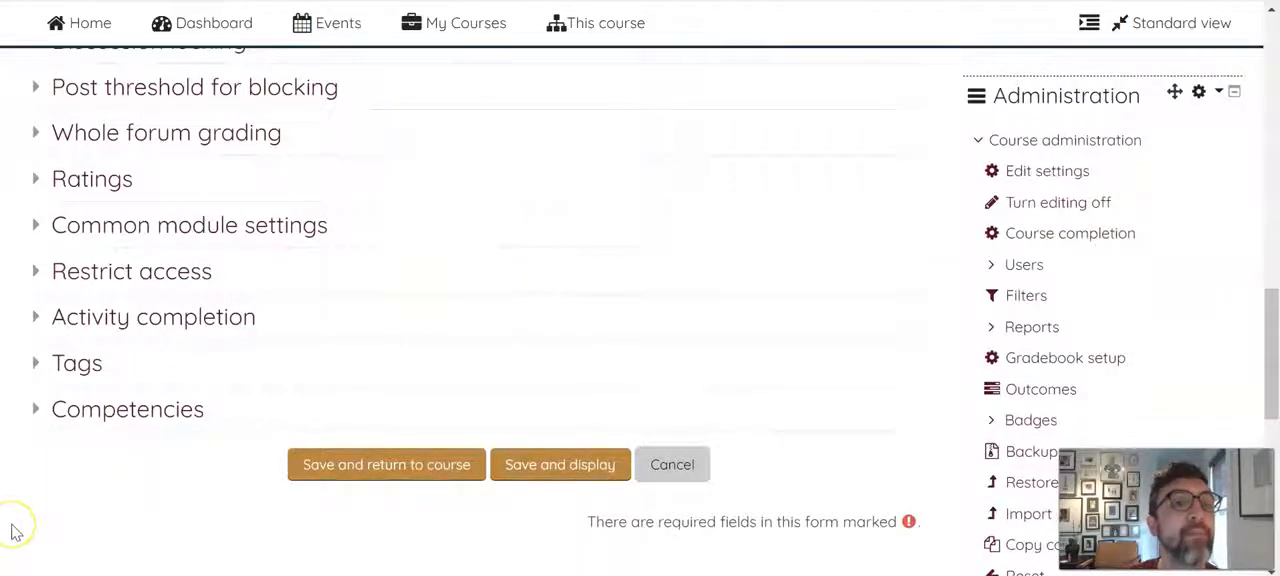
scroll(12, 532, up, 2)
click(180, 268)
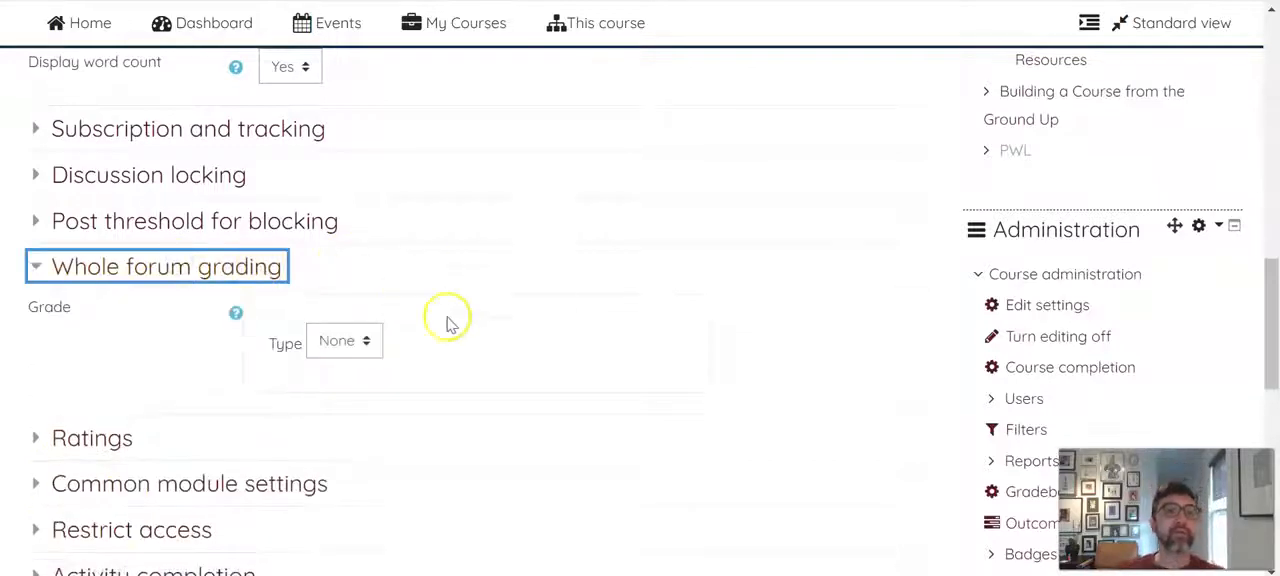
click(372, 340)
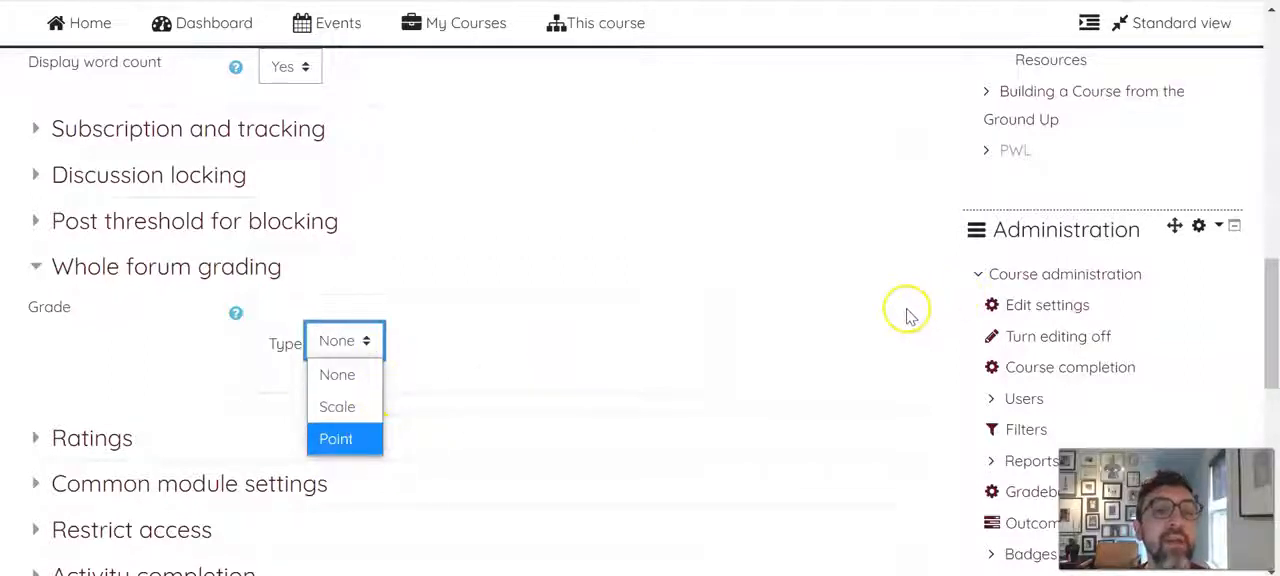
click(815, 347)
Look over the other forum settings, from the name and description to the collapsed sections below grading
scroll(810, 330, down, 2)
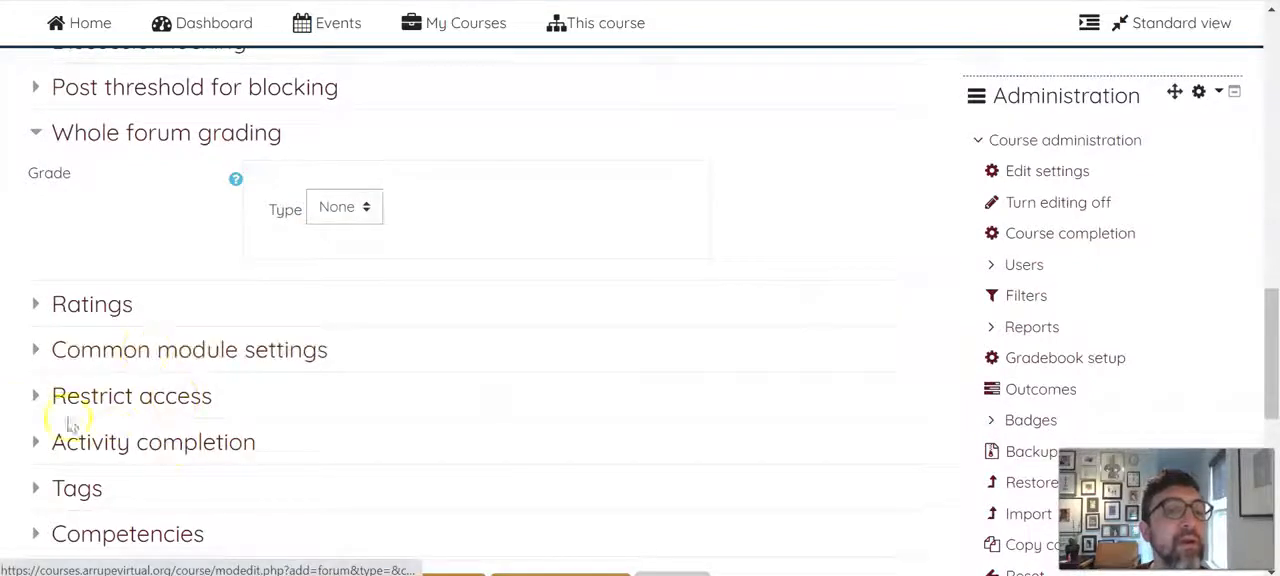
scroll(40, 400, down, 2)
scroll(78, 372, up, 2)
scroll(78, 372, up, 2)
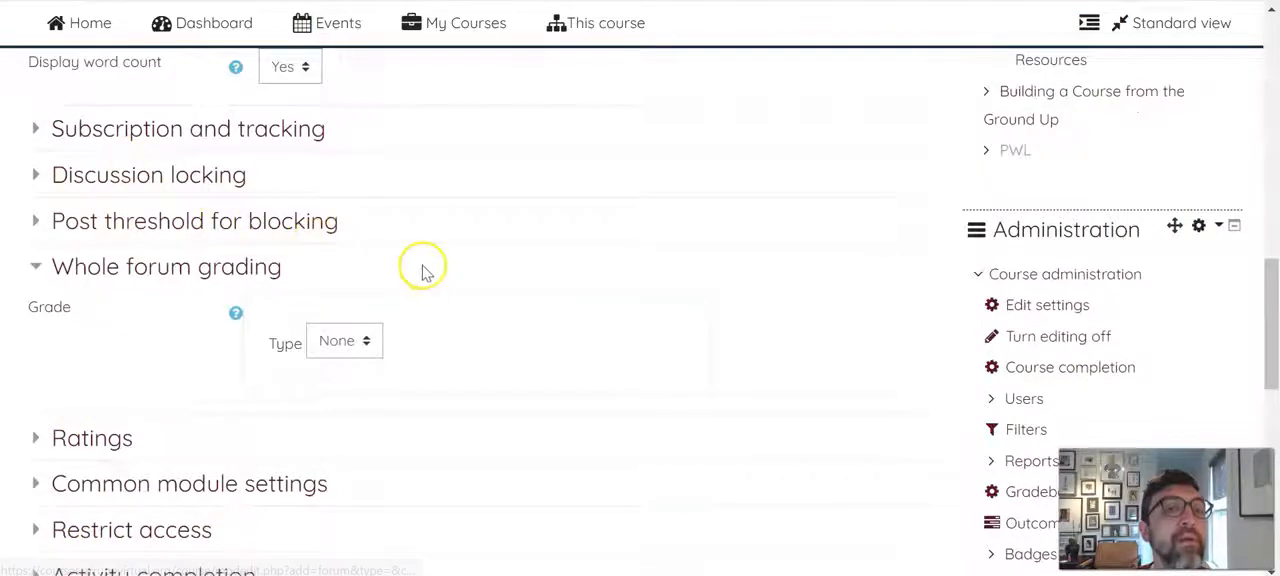
scroll(420, 272, up, 2)
scroll(380, 271, up, 10)
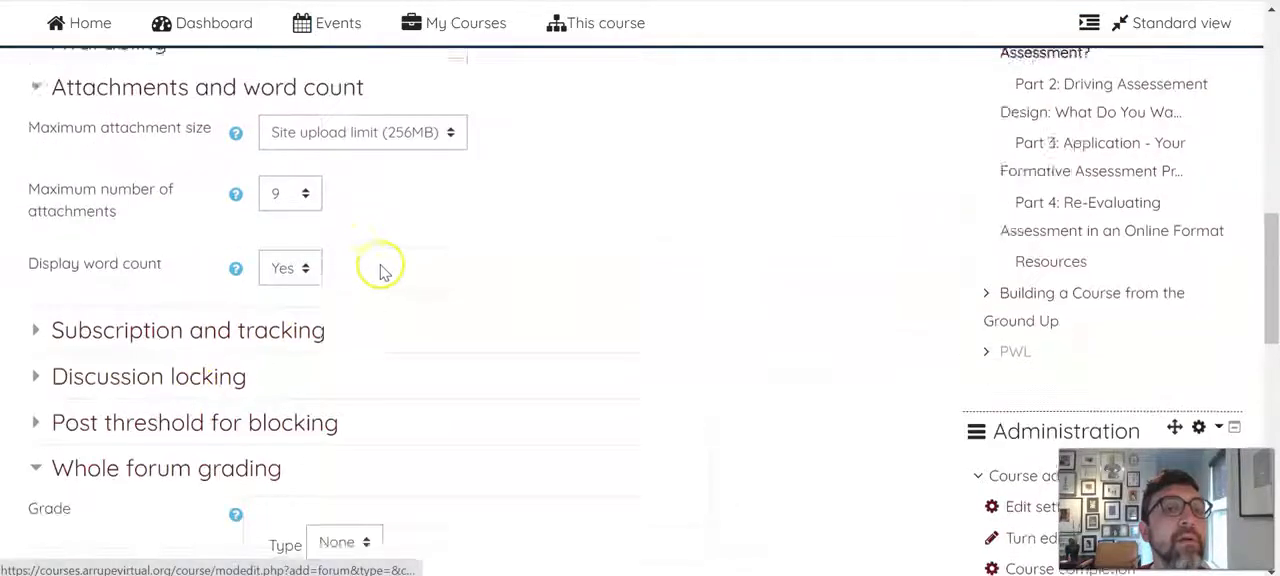
scroll(620, 250, up, 3)
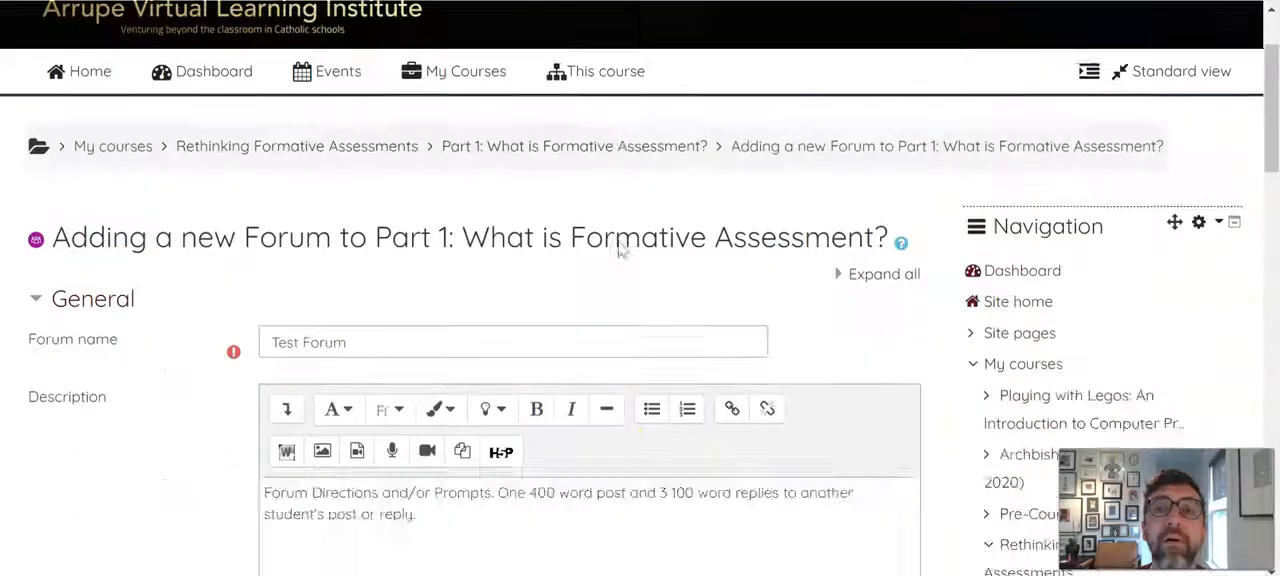
scroll(620, 249, down, 12)
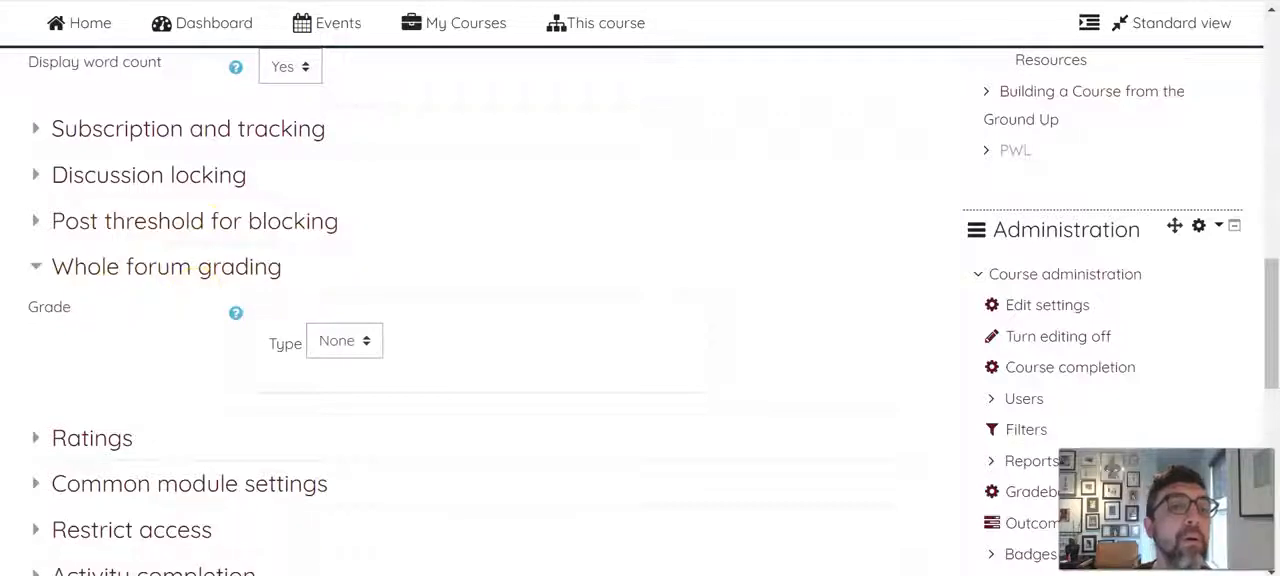
scroll(523, 349, up, 3)
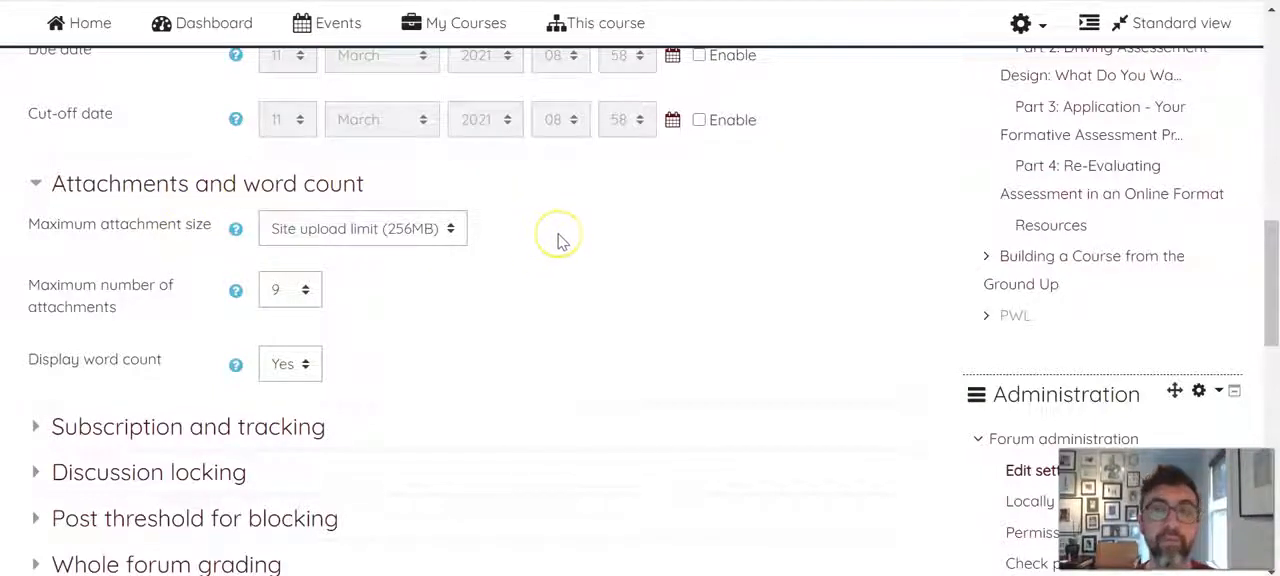
In the whole forum grading settings, set the grade type to Point and the maximum grade to 5
scroll(560, 243, down, 1)
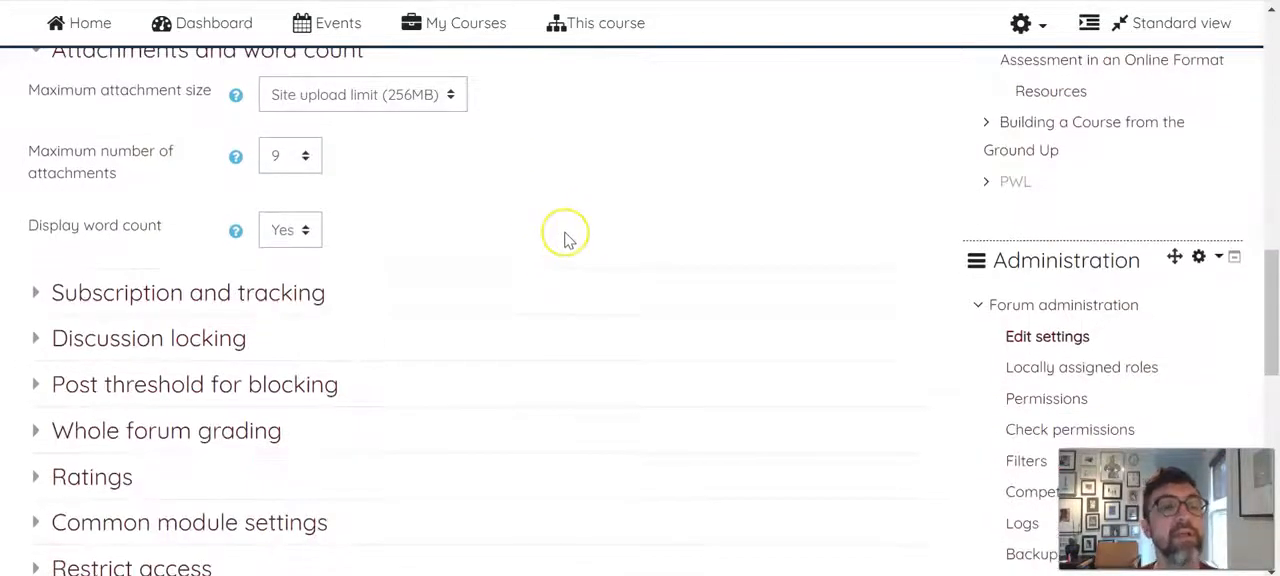
click(240, 430)
scroll(668, 220, down, 1)
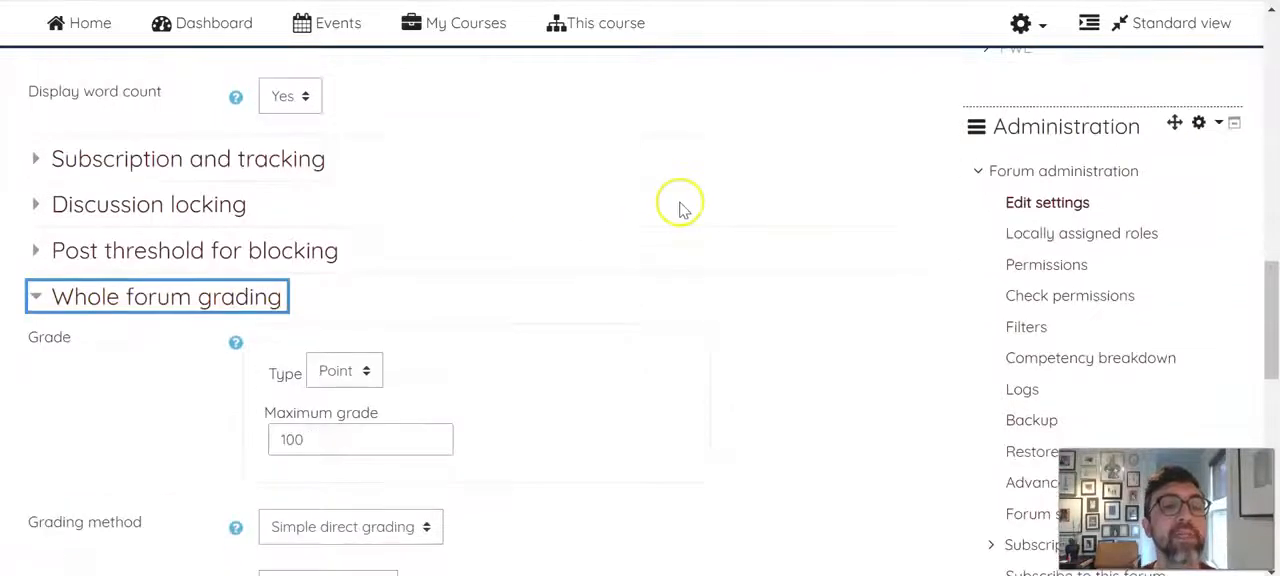
click(369, 371)
click(340, 404)
scroll(646, 234, down, 1)
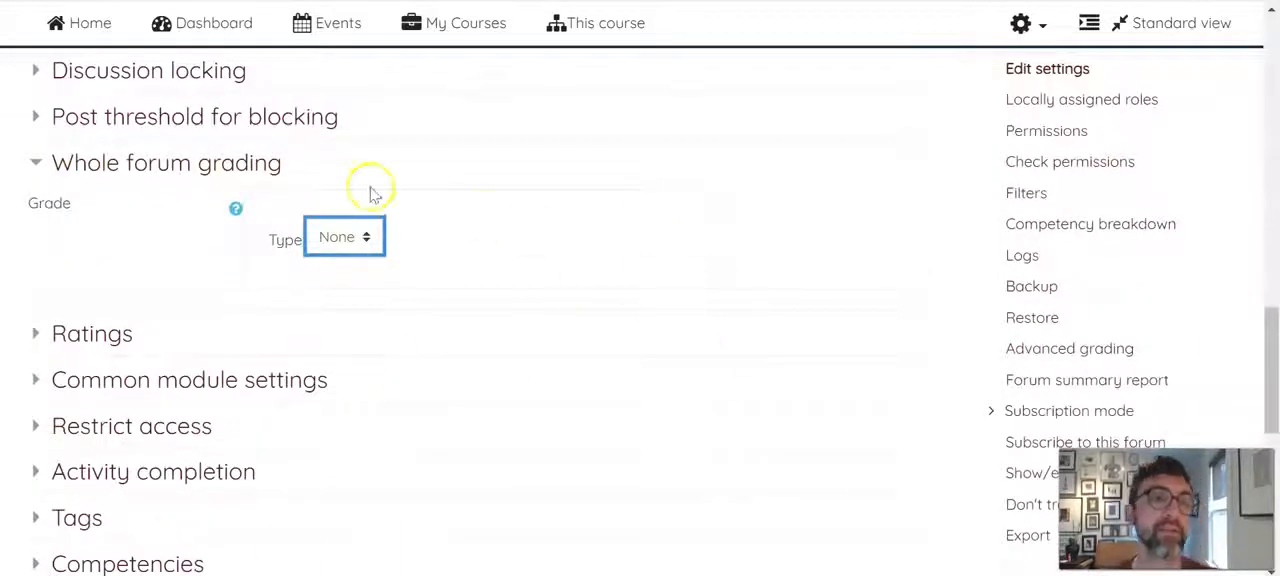
click(362, 240)
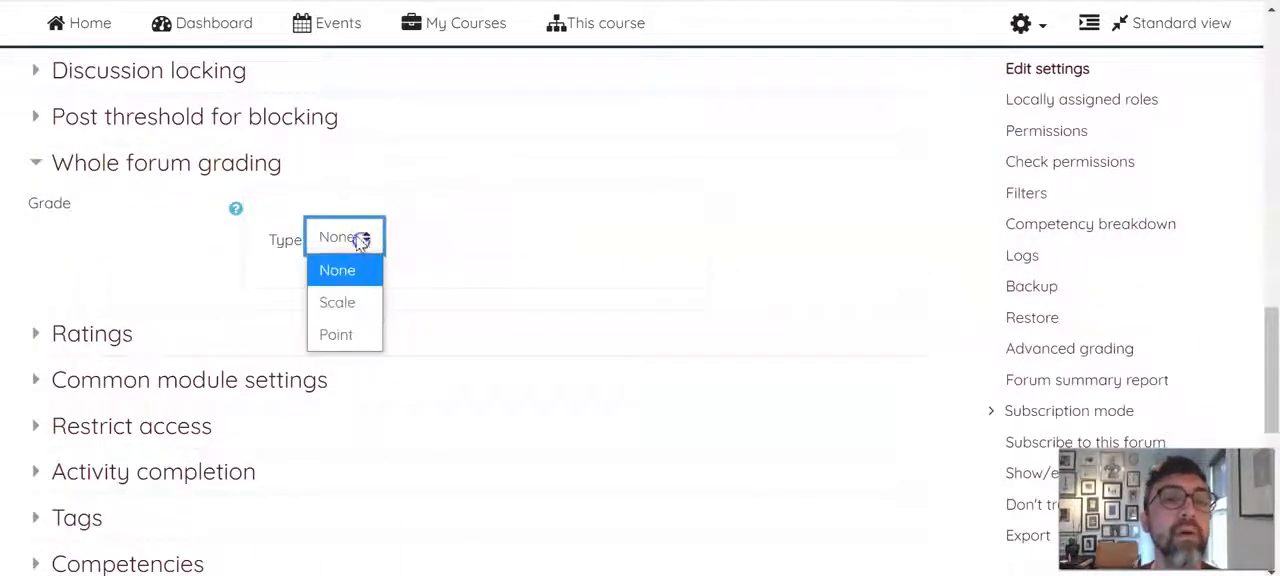
click(342, 336)
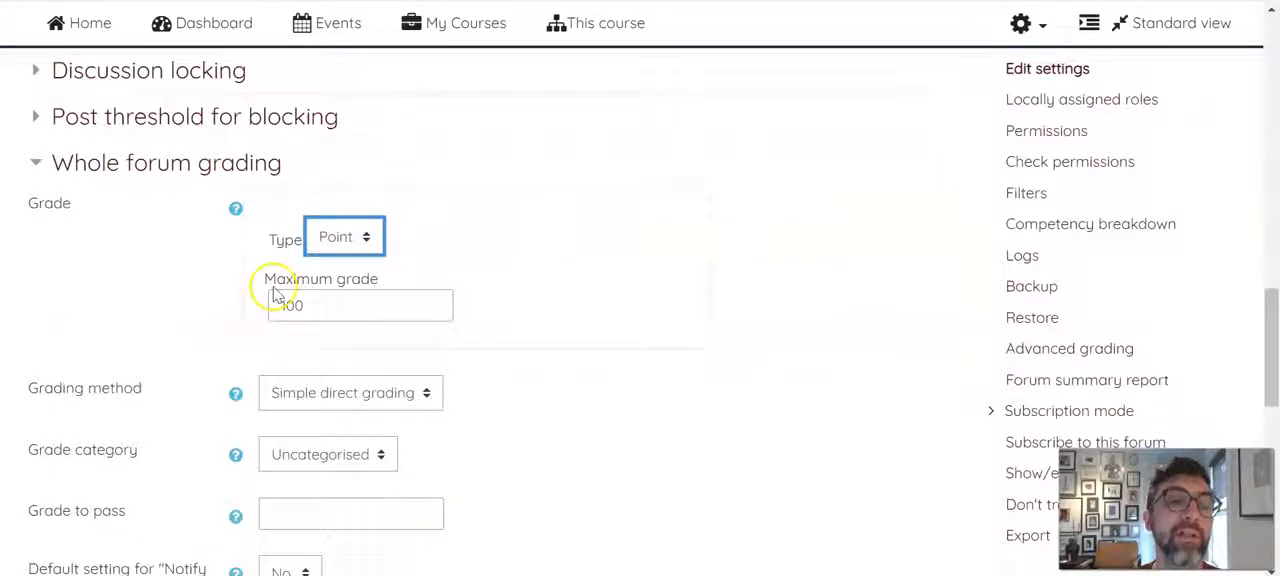
double_click(320, 305)
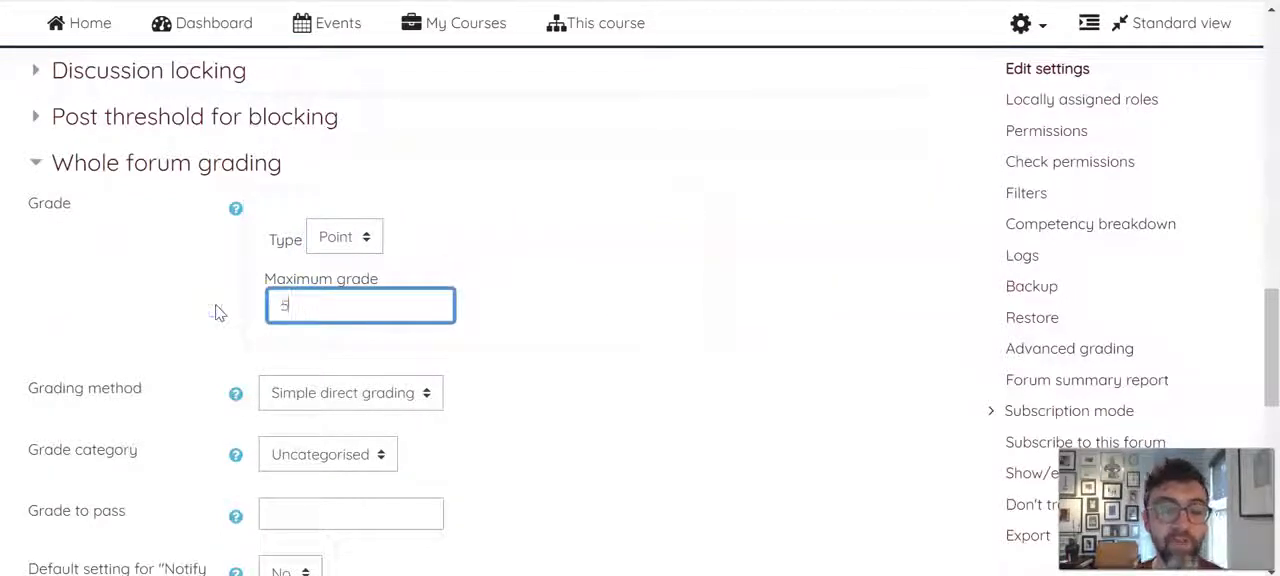
click(623, 450)
Select Rubric as the grading method in the whole forum grading settings
scroll(791, 283, down, 2)
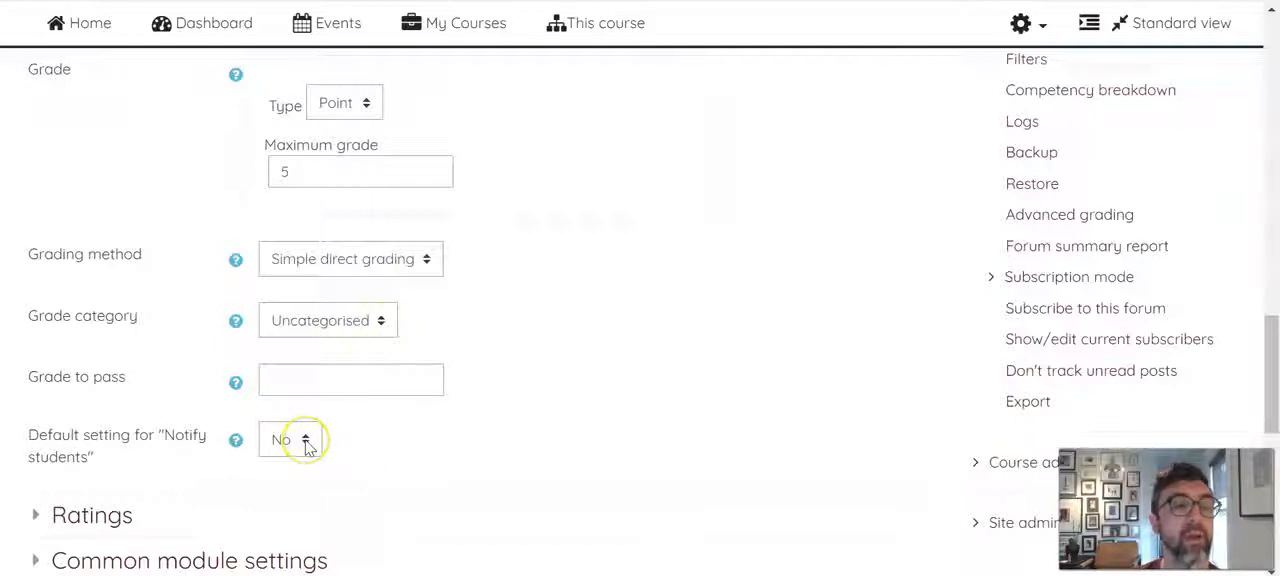
click(410, 259)
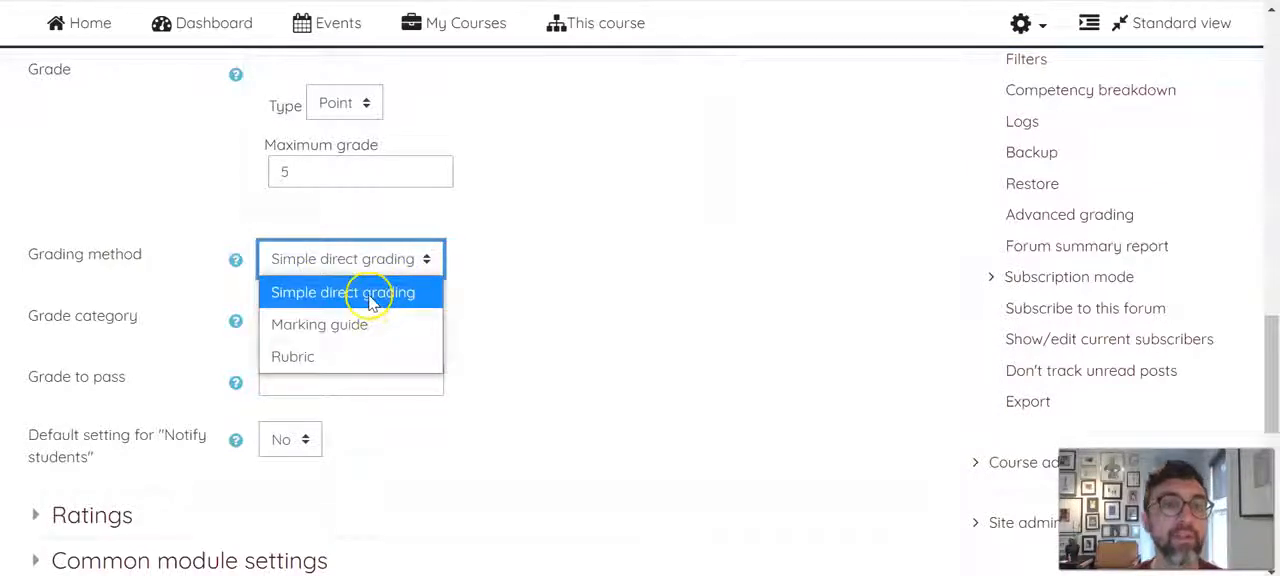
click(325, 363)
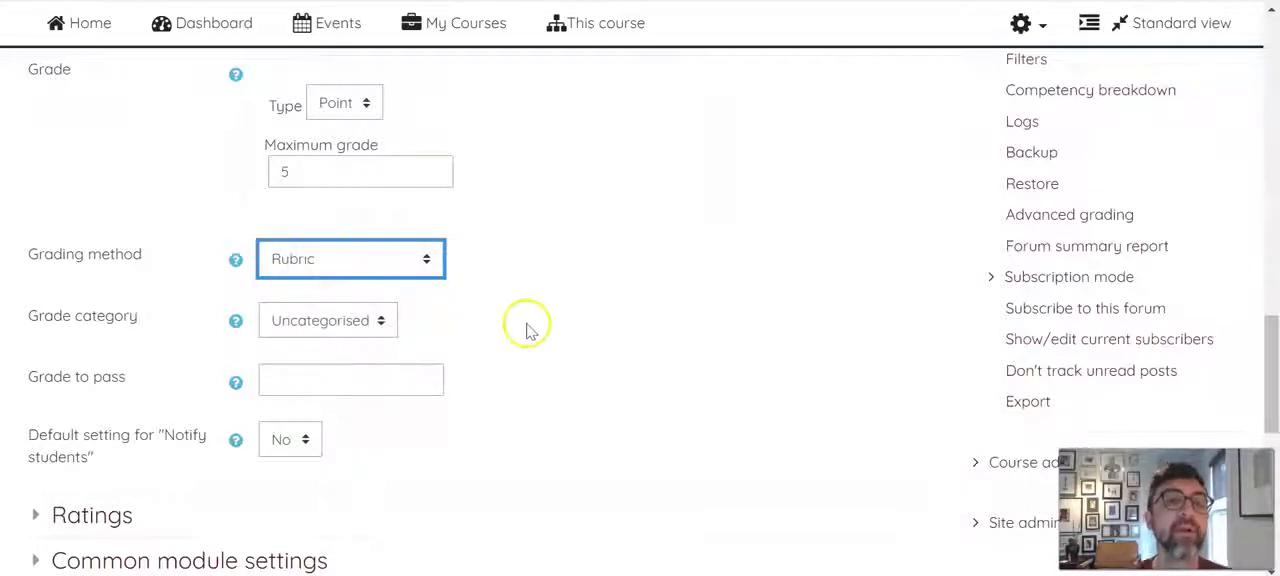
Open the advanced grading page of the forum, leaving its settings form
scroll(530, 332, up, 2)
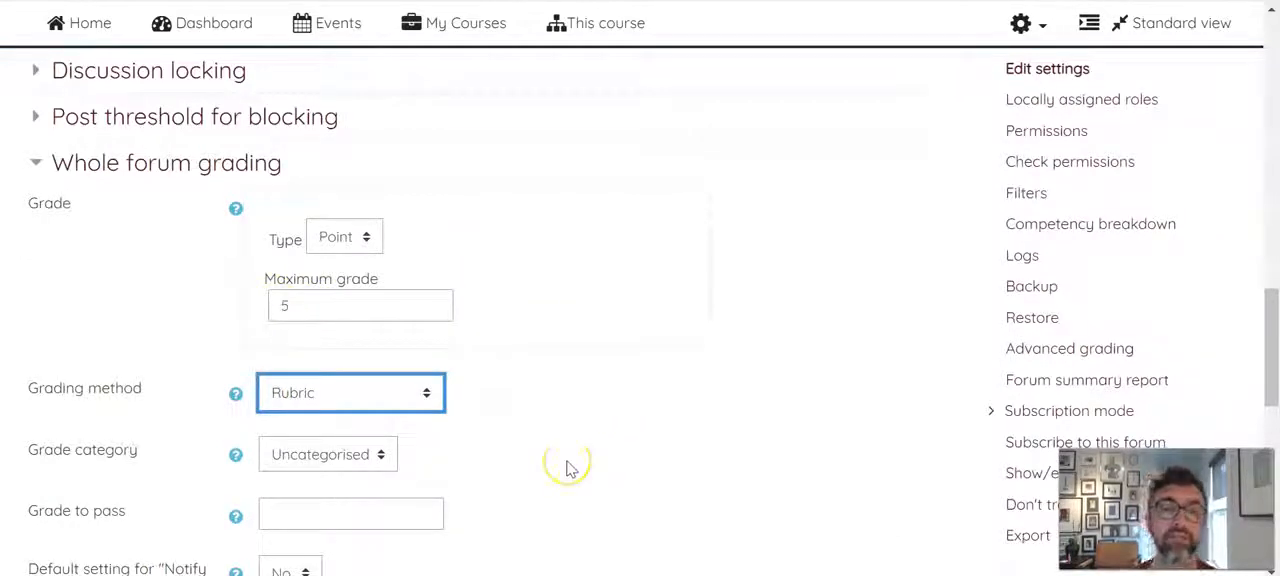
click(1193, 231)
scroll(886, 243, down, 2)
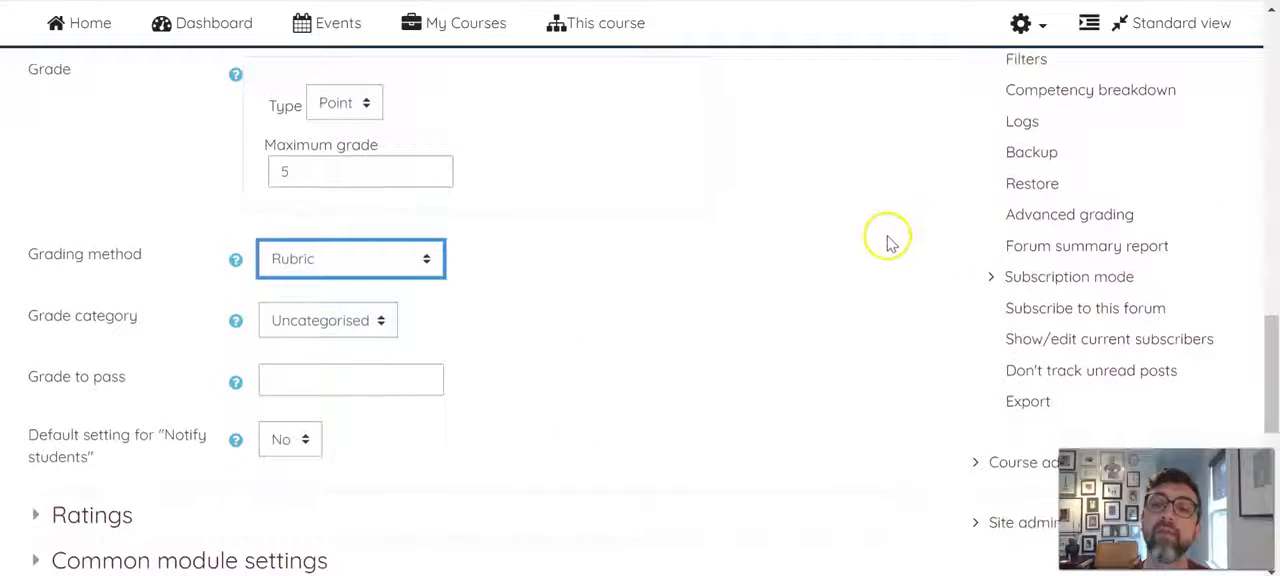
scroll(851, 277, up, 1)
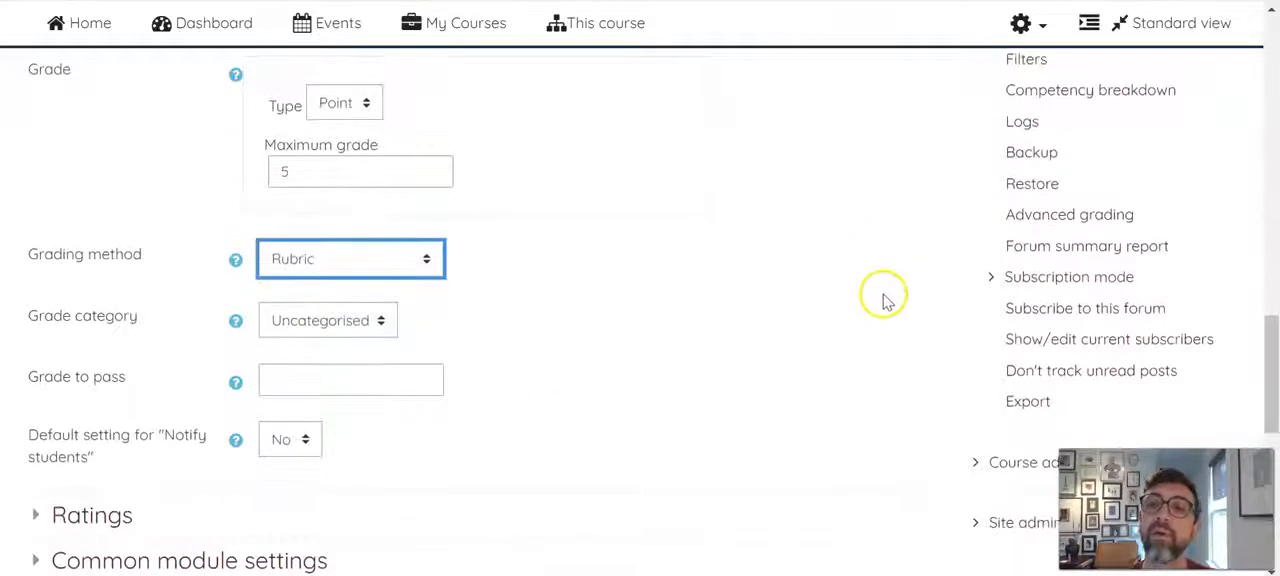
click(1074, 213)
click(738, 63)
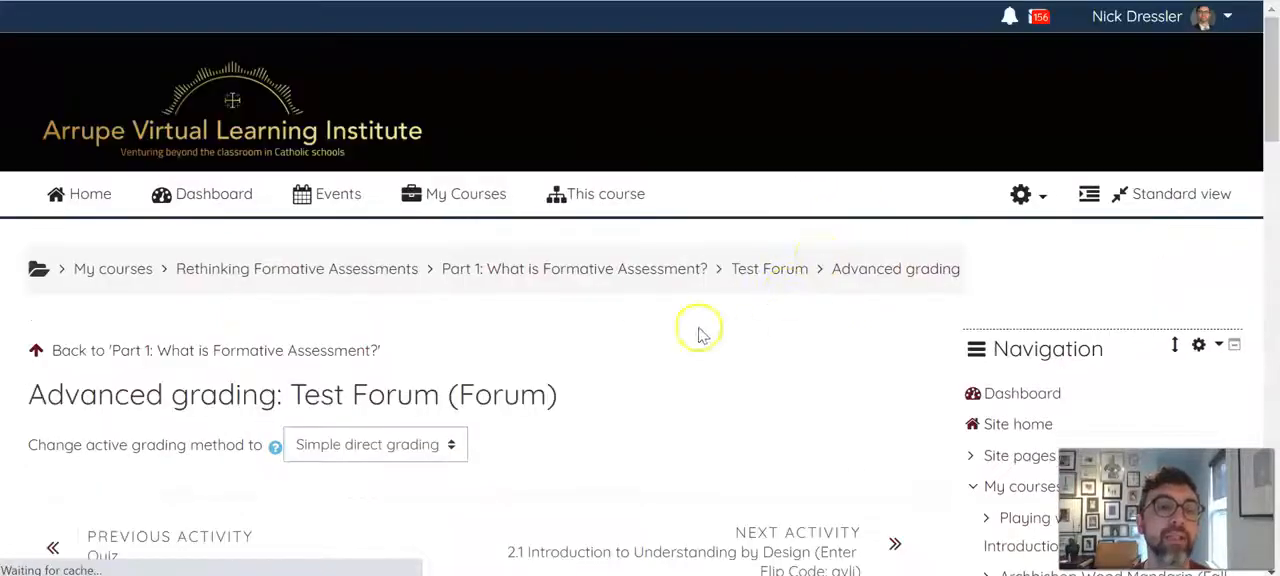
Change the forum's active grading method to Rubric on the advanced grading page
scroll(694, 329, down, 2)
scroll(478, 292, up, 2)
click(457, 311)
click(408, 374)
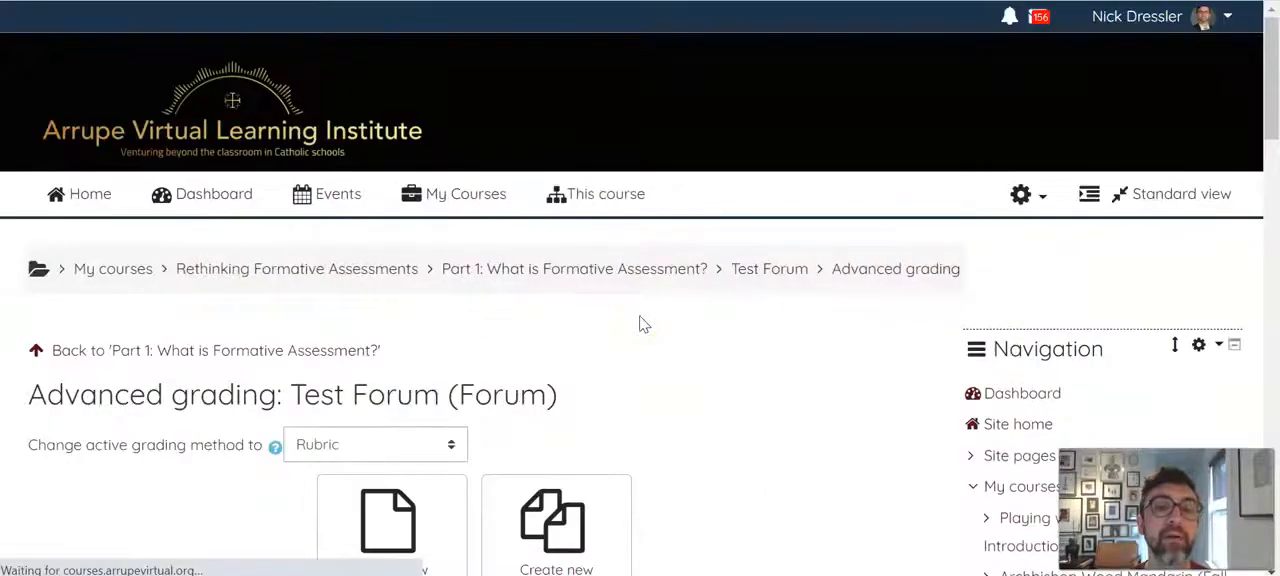
Start defining a new rubric grading form from scratch for the Test Forum
click(766, 330)
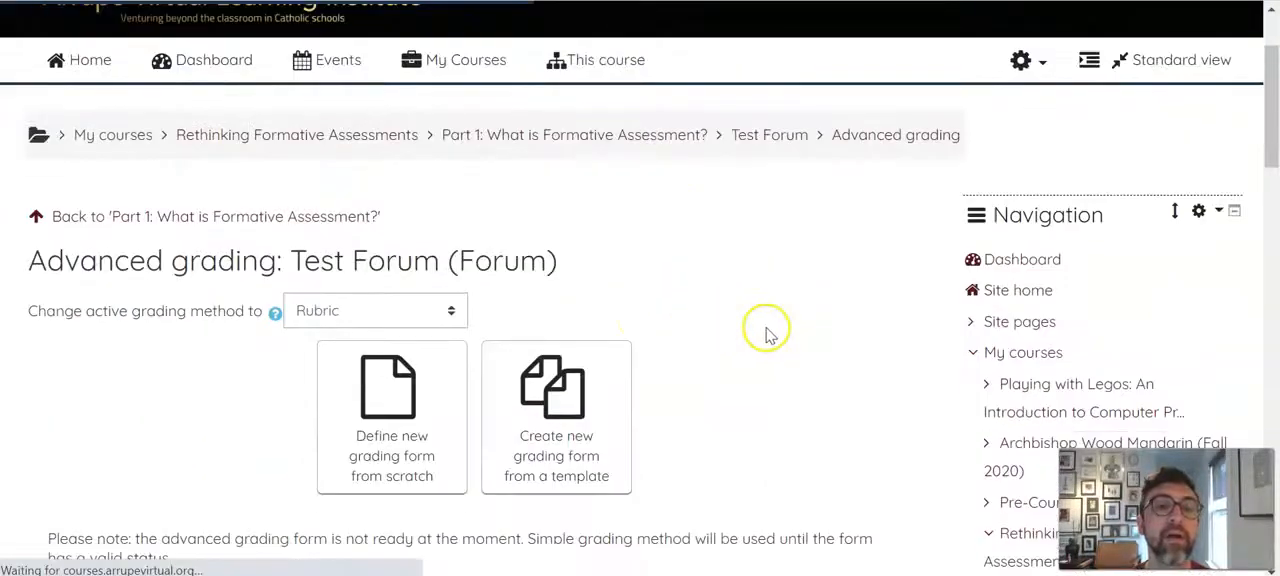
scroll(764, 330, down, 2)
scroll(764, 330, down, 1)
scroll(763, 329, up, 1)
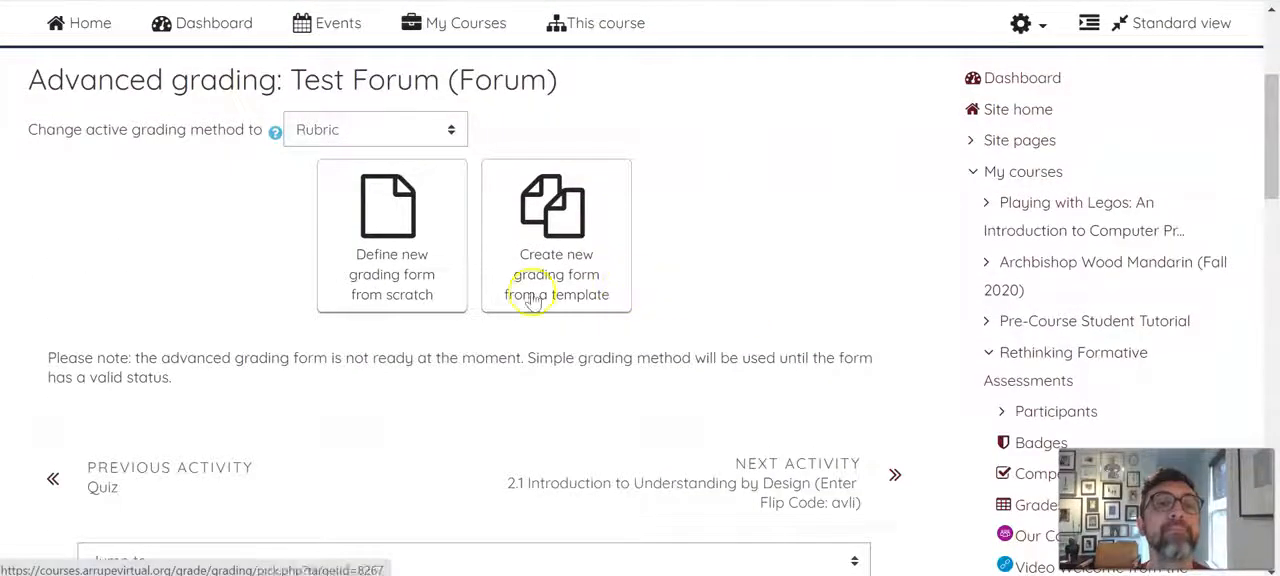
click(374, 263)
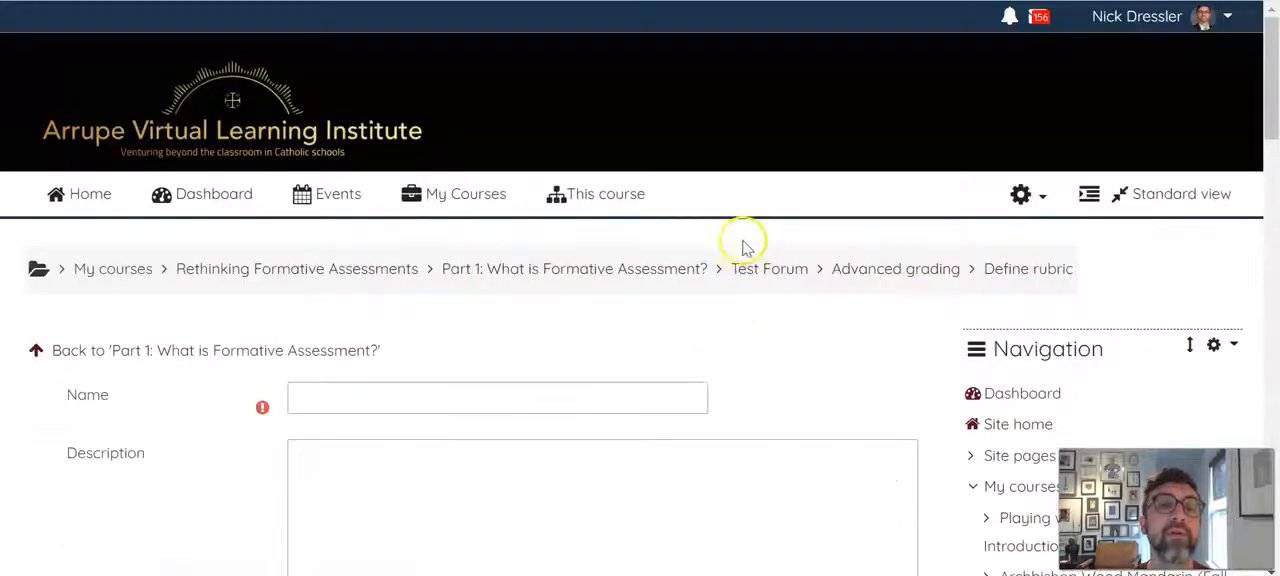
Add three more levels to the rubric's criterion, worth 3, 4 and 5 points
click(368, 395)
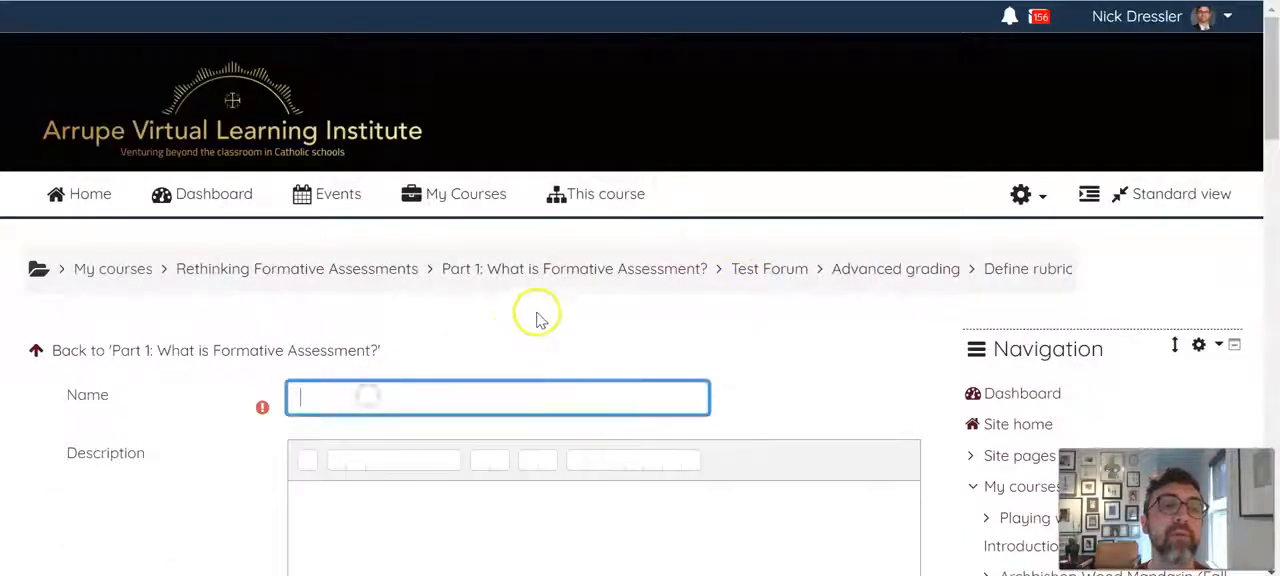
scroll(186, 386, down, 5)
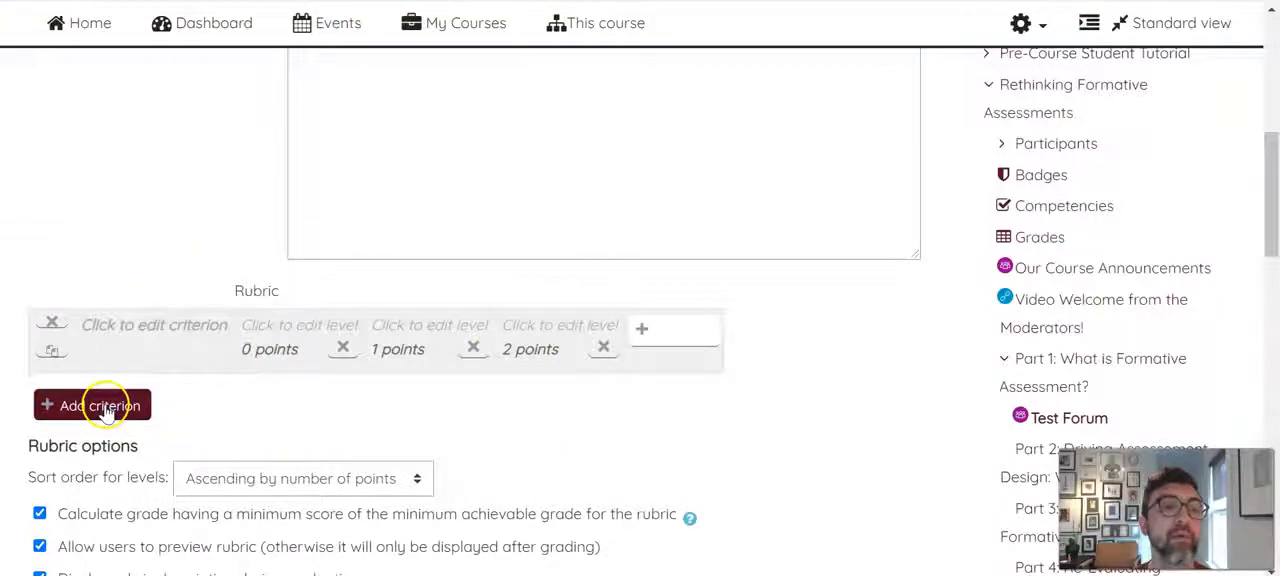
click(677, 331)
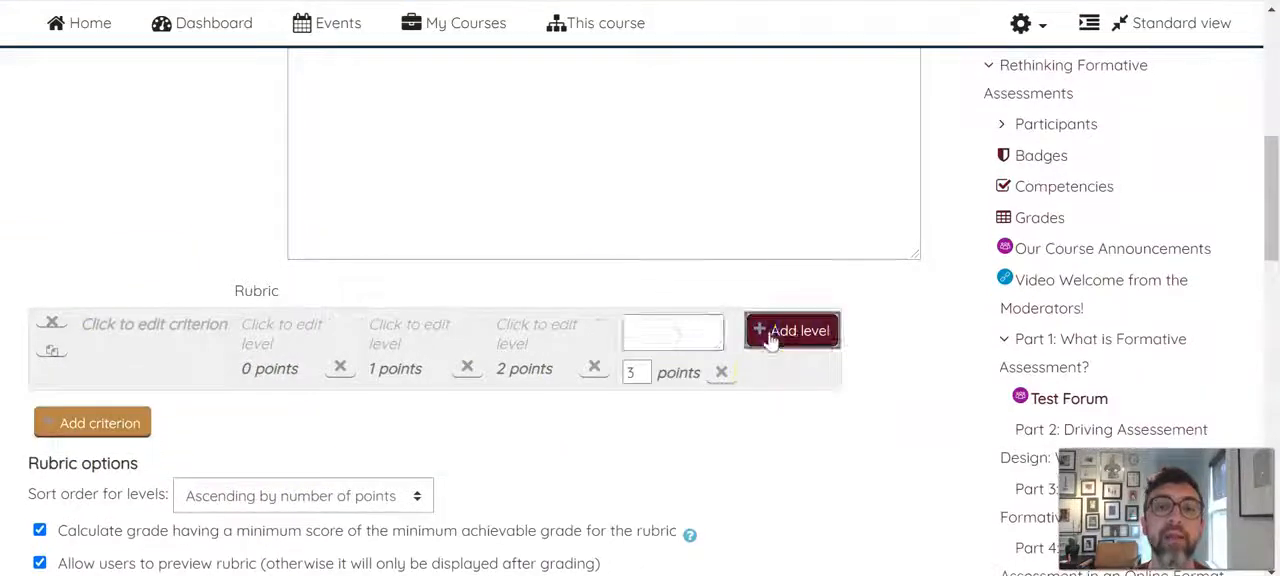
click(770, 341)
click(855, 331)
click(732, 345)
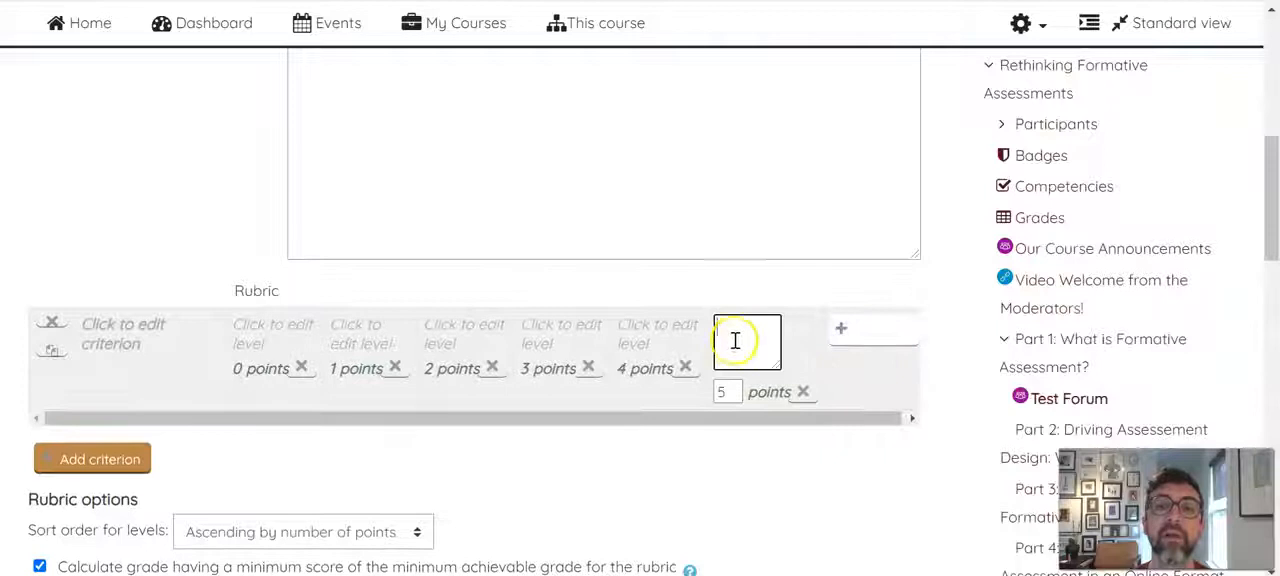
click(286, 343)
click(371, 330)
click(488, 332)
click(584, 330)
click(683, 331)
click(764, 330)
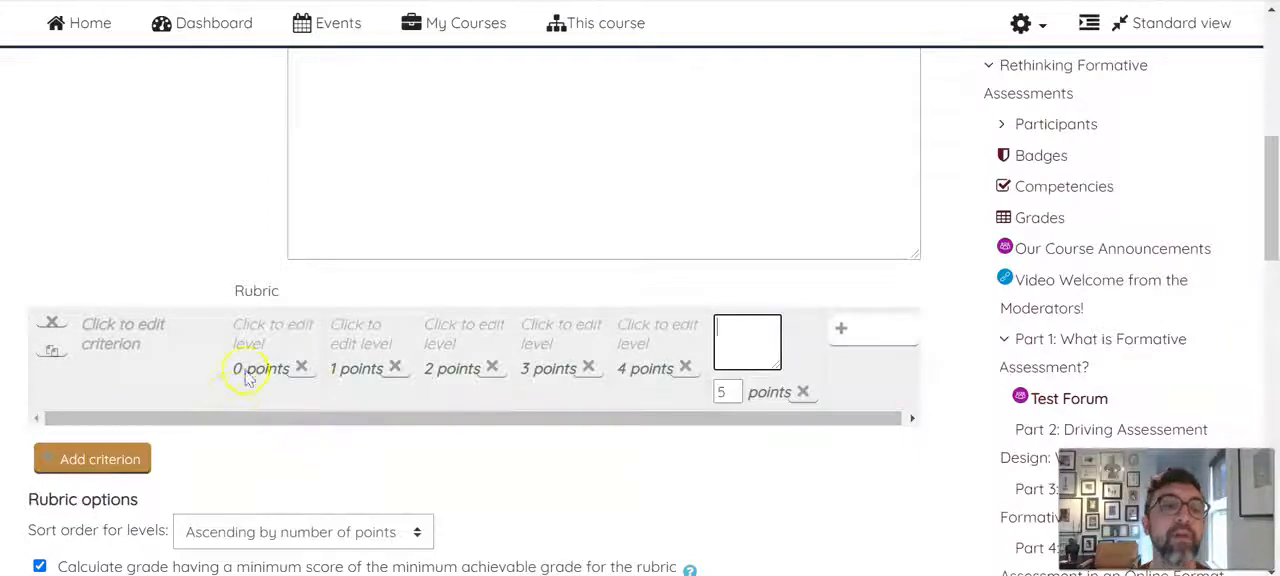
Describe the criterion's 0-point level as "Student does not participate in the forum"
click(262, 335)
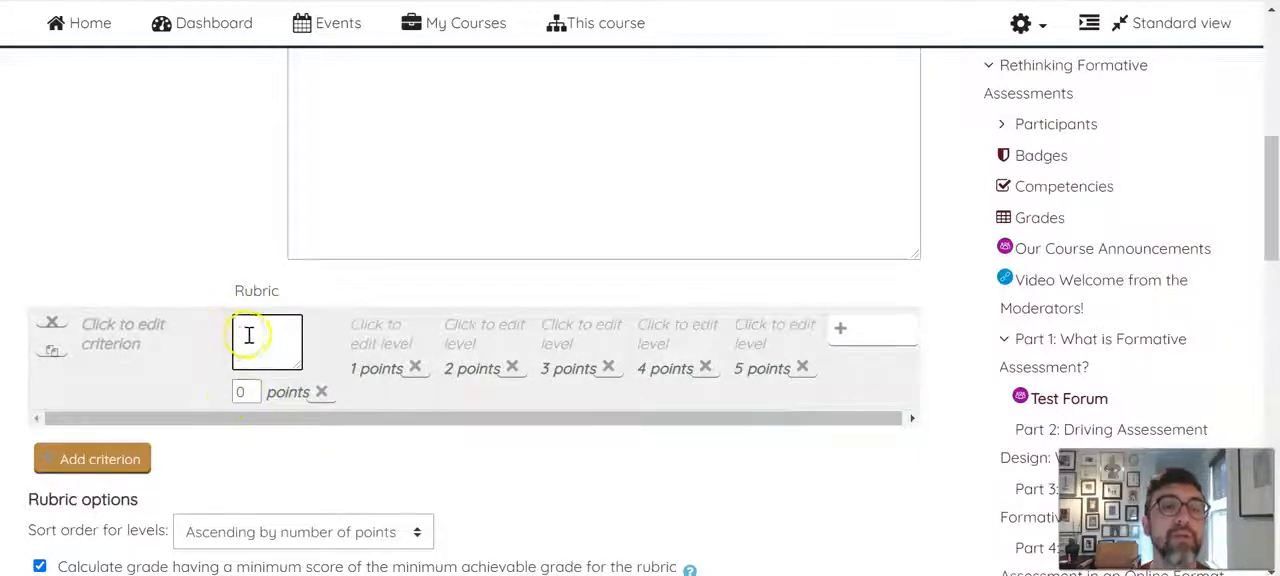
text(S)
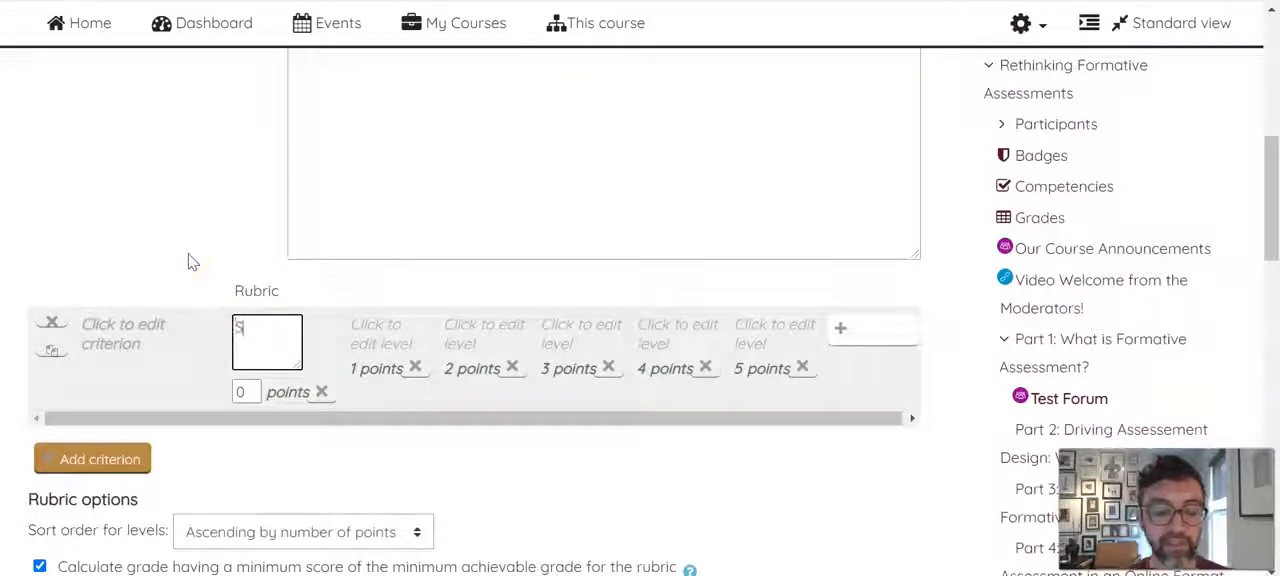
text(tudent does not part)
text(icipa)
text(te in the)
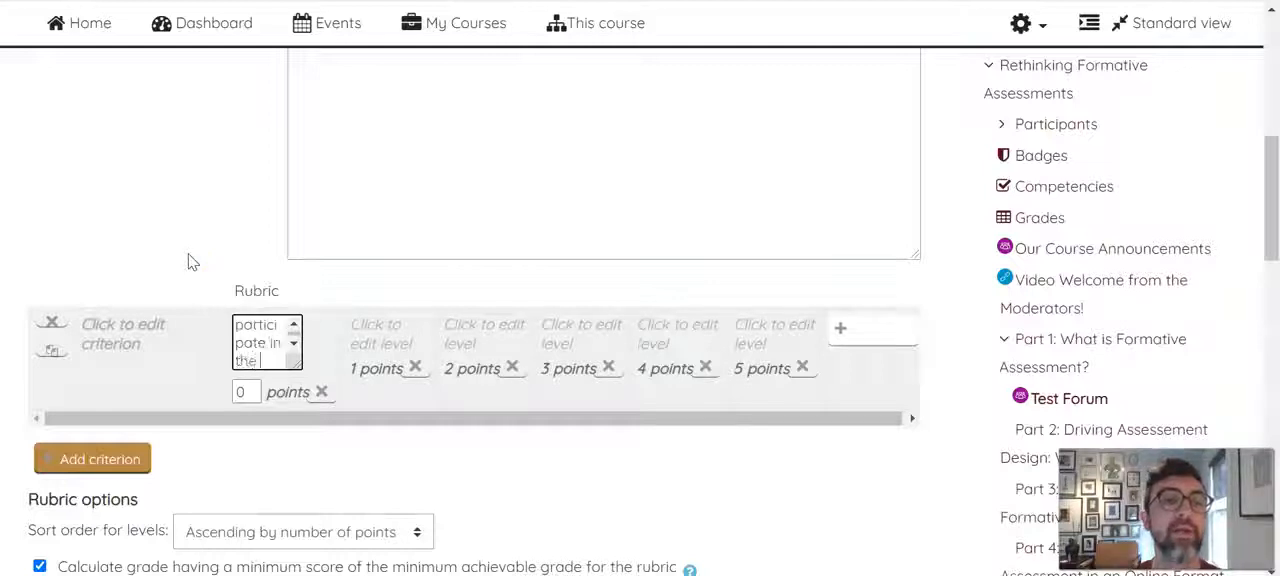
text( forum)
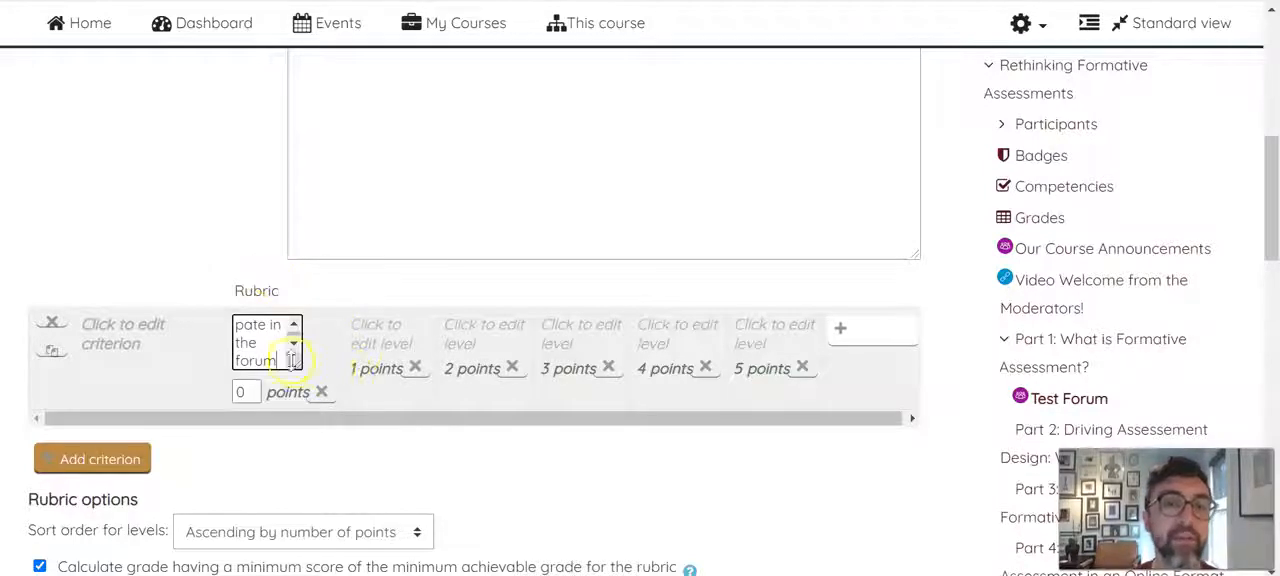
Describe the criterion's 1-point level as "Student does not complete the necessary number of posts"
click(378, 337)
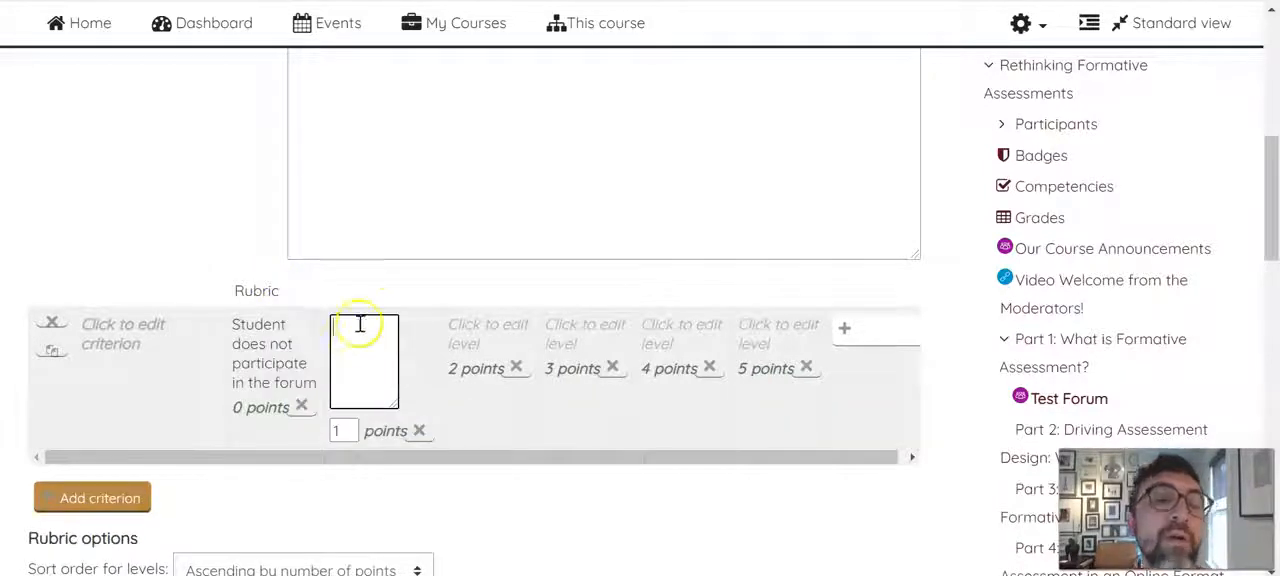
text(Student does not complete the)
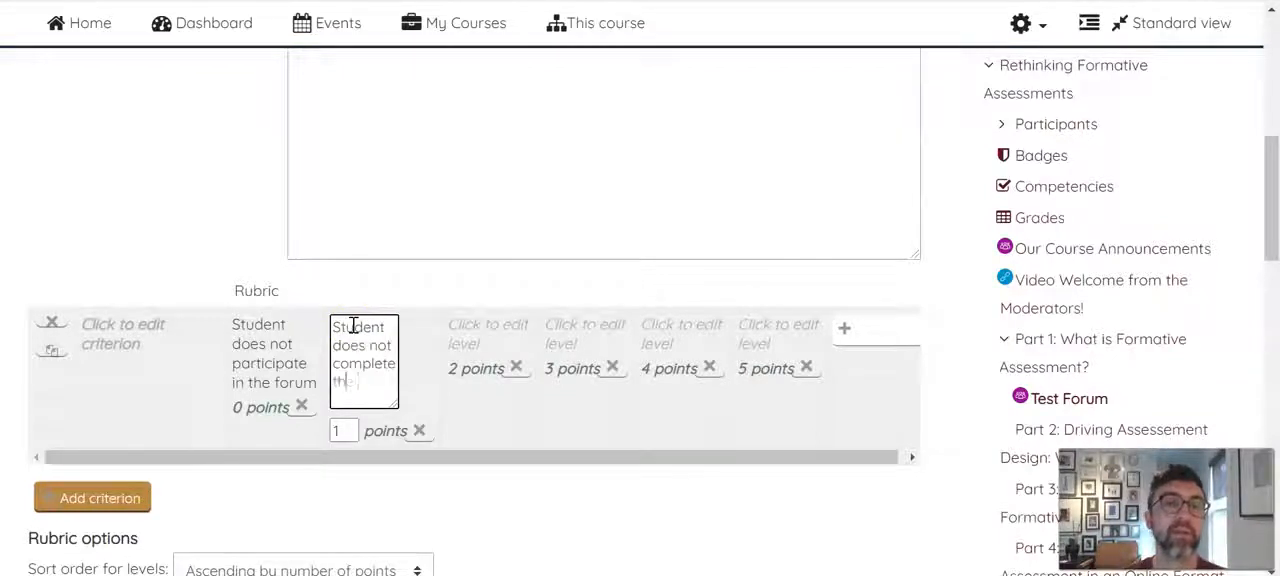
text(necessary)
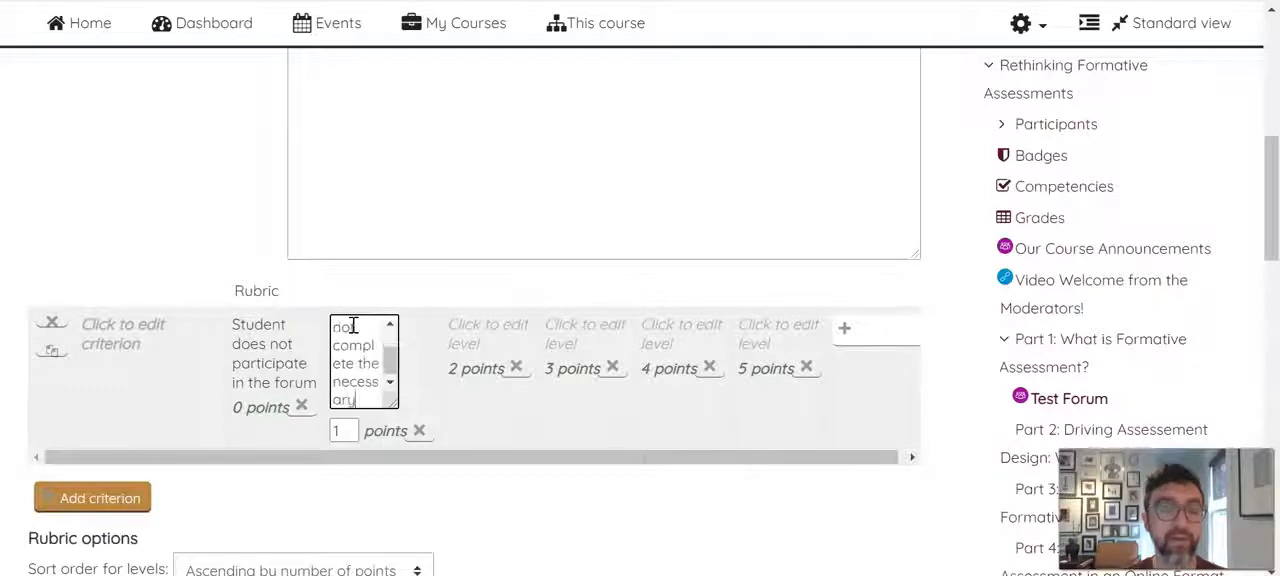
text( wor)
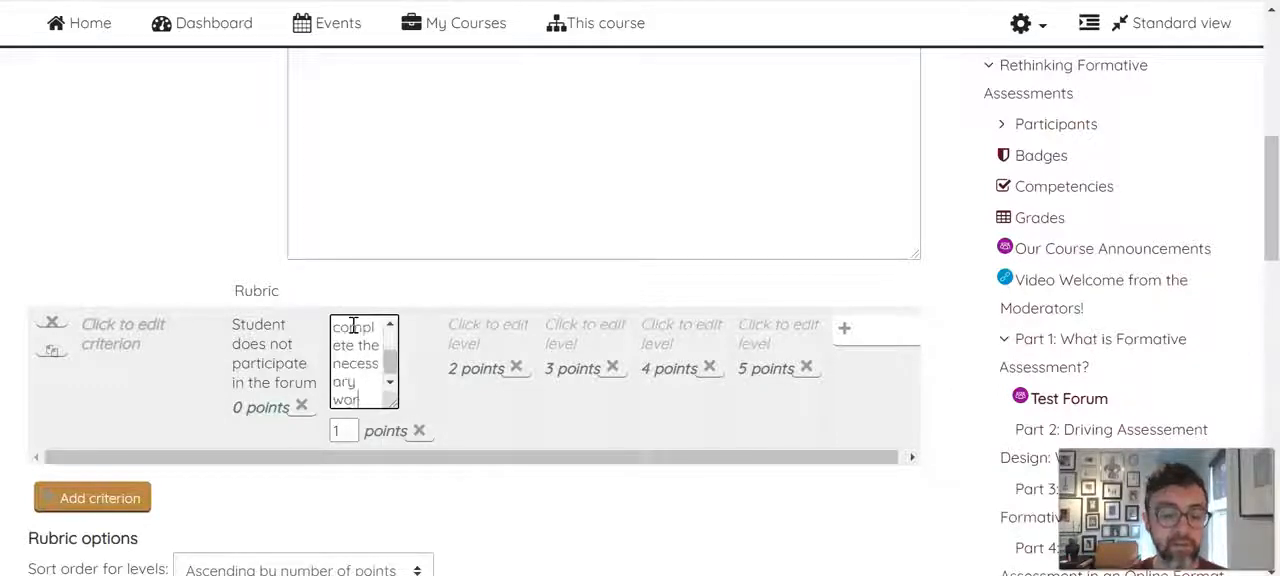
text(d count)
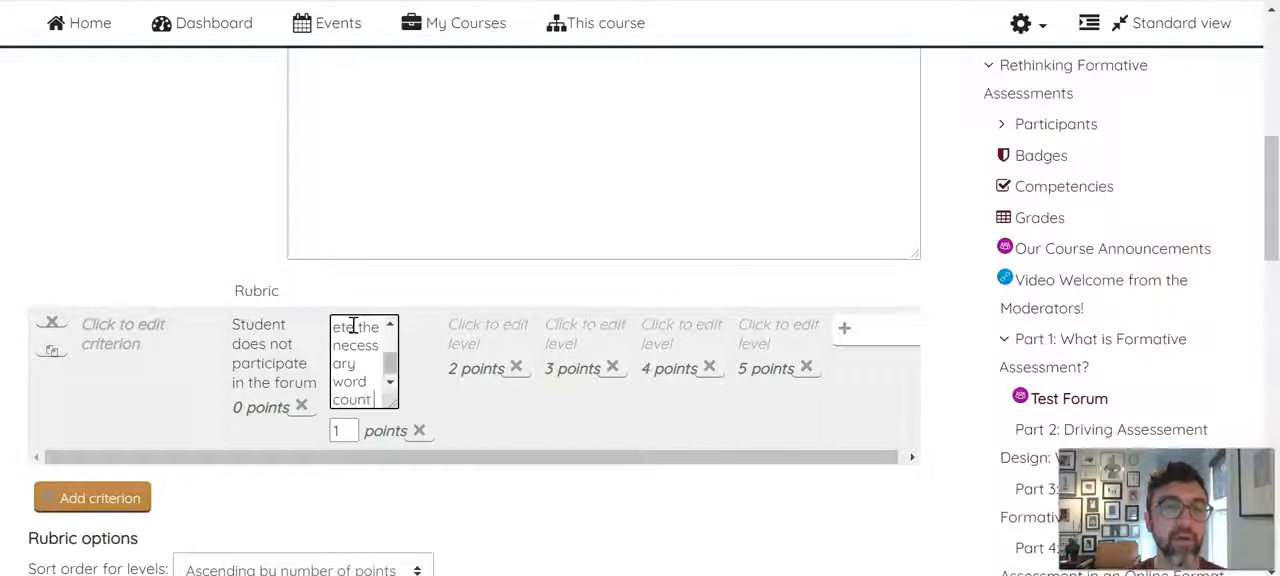
scroll(353, 360, up, 2)
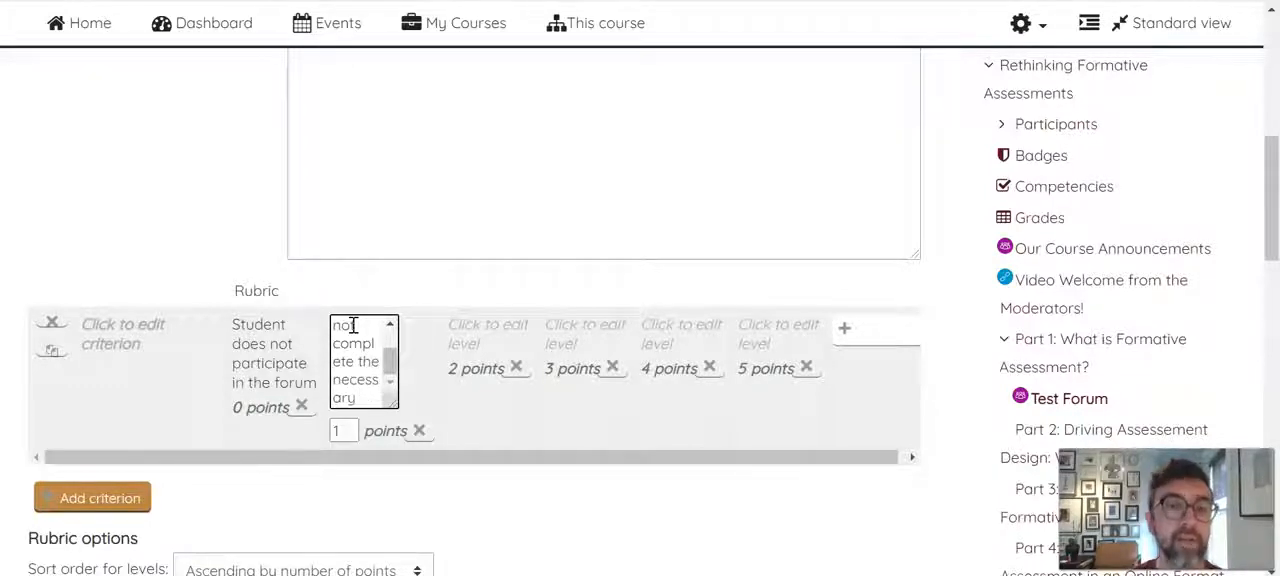
text(umb)
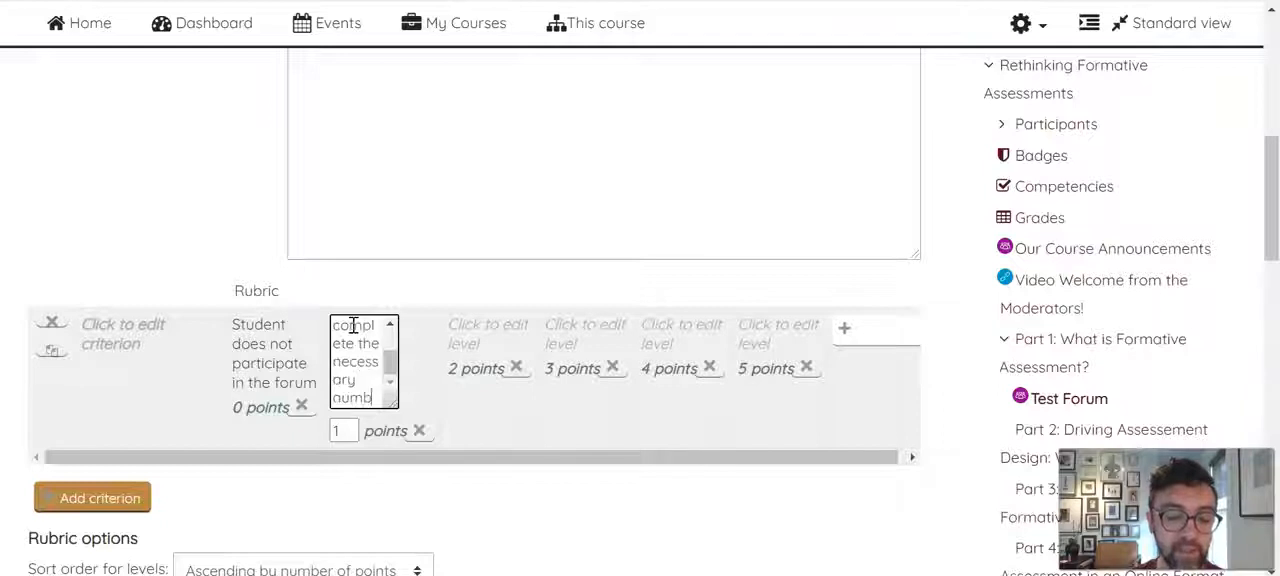
text(er of posts)
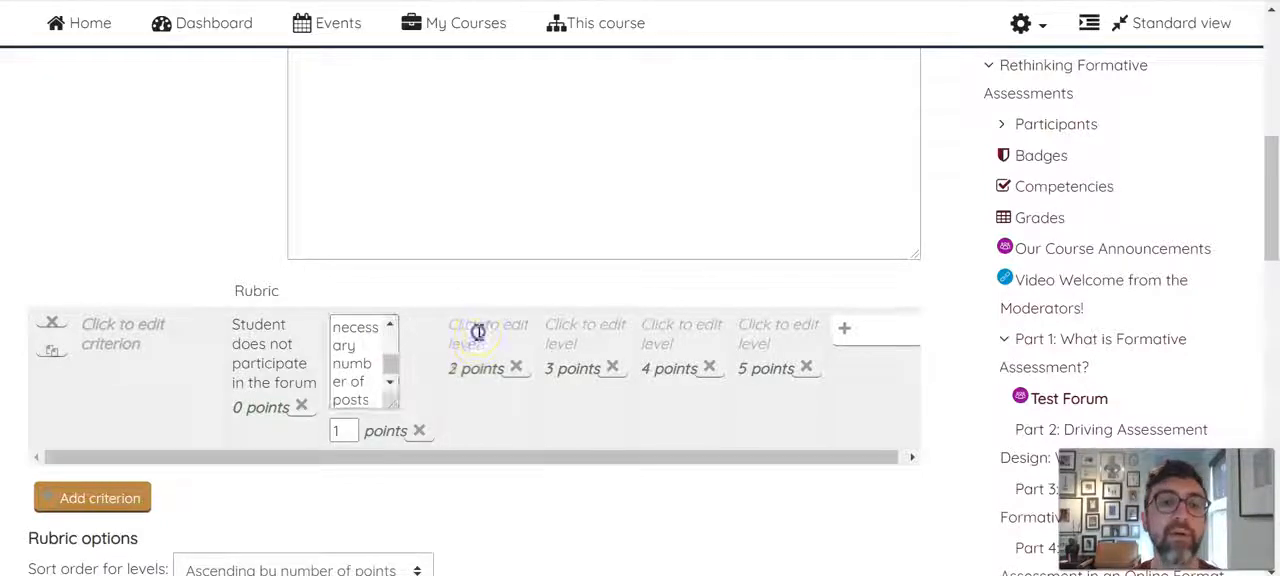
Describe the criterion's 2-point level as "Student does not meet the word count"
click(474, 331)
text(Student doesn ot meet the work)
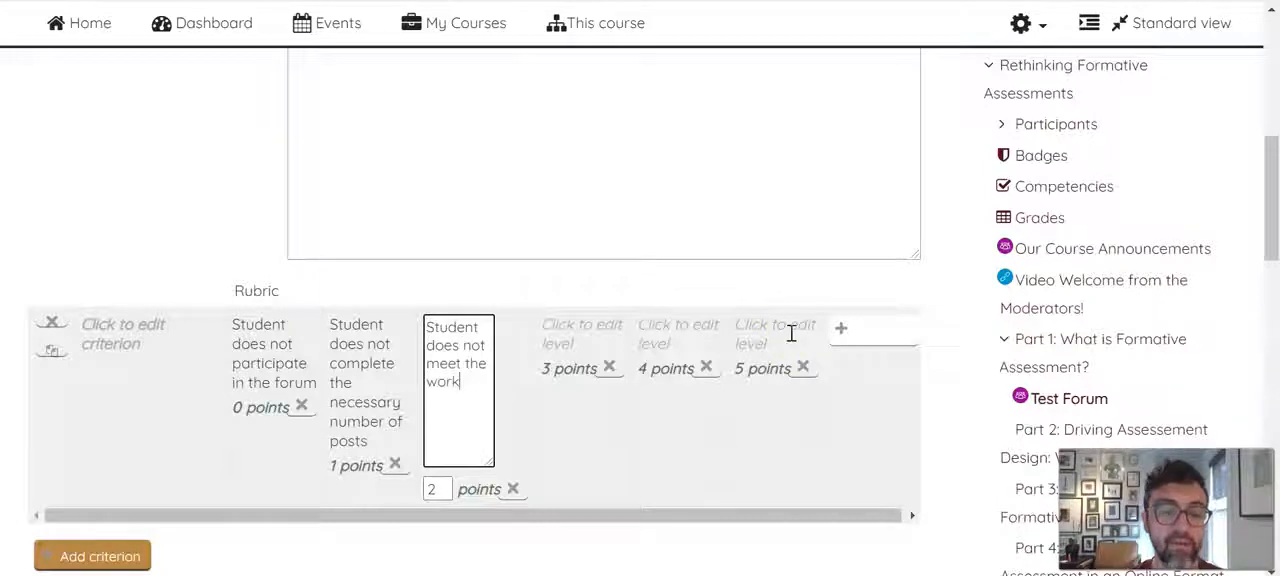
text( count)
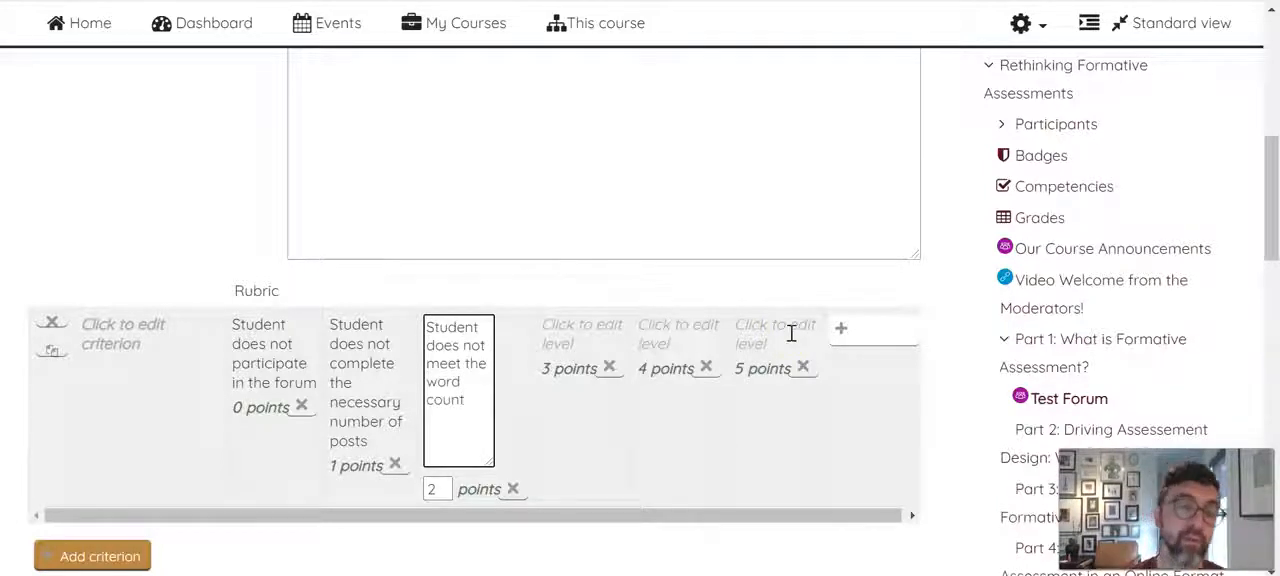
Enter the placeholder descriptions "x", "y" and "z" for the 3-, 4- and 5-point levels
click(570, 332)
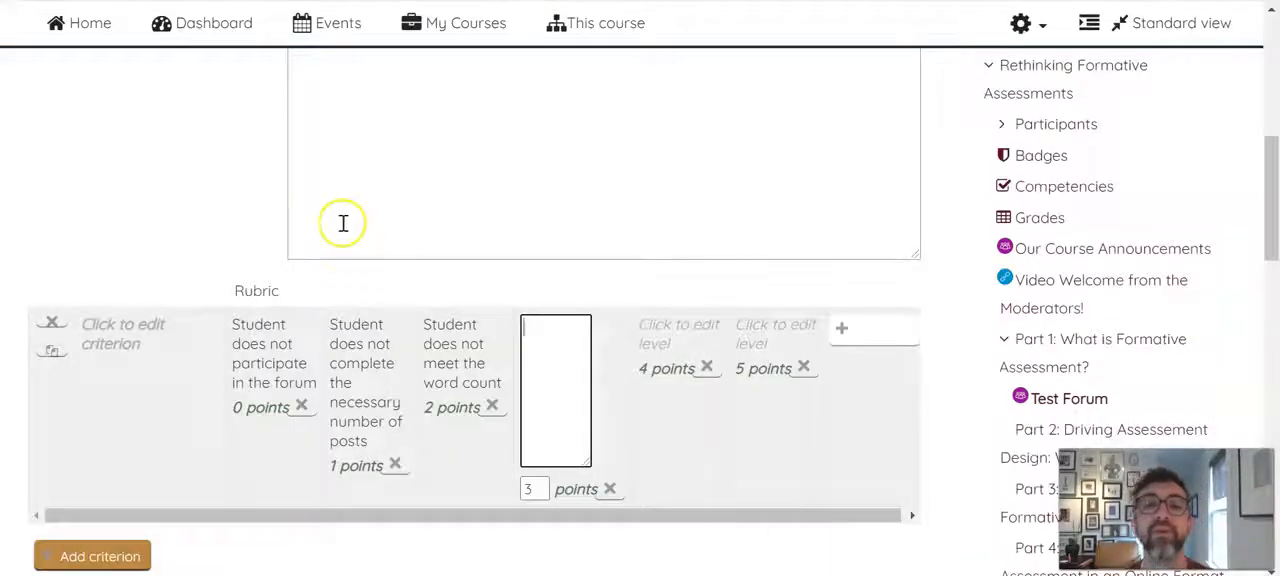
scroll(343, 218, down, 2)
scroll(343, 216, down, 3)
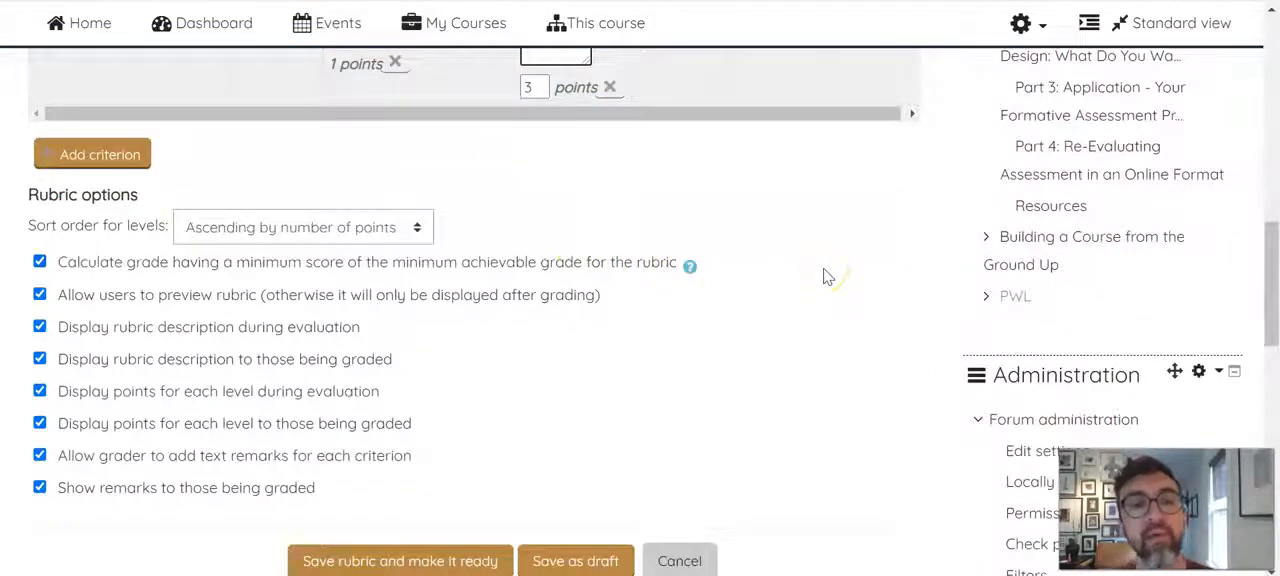
scroll(825, 276, up, 3)
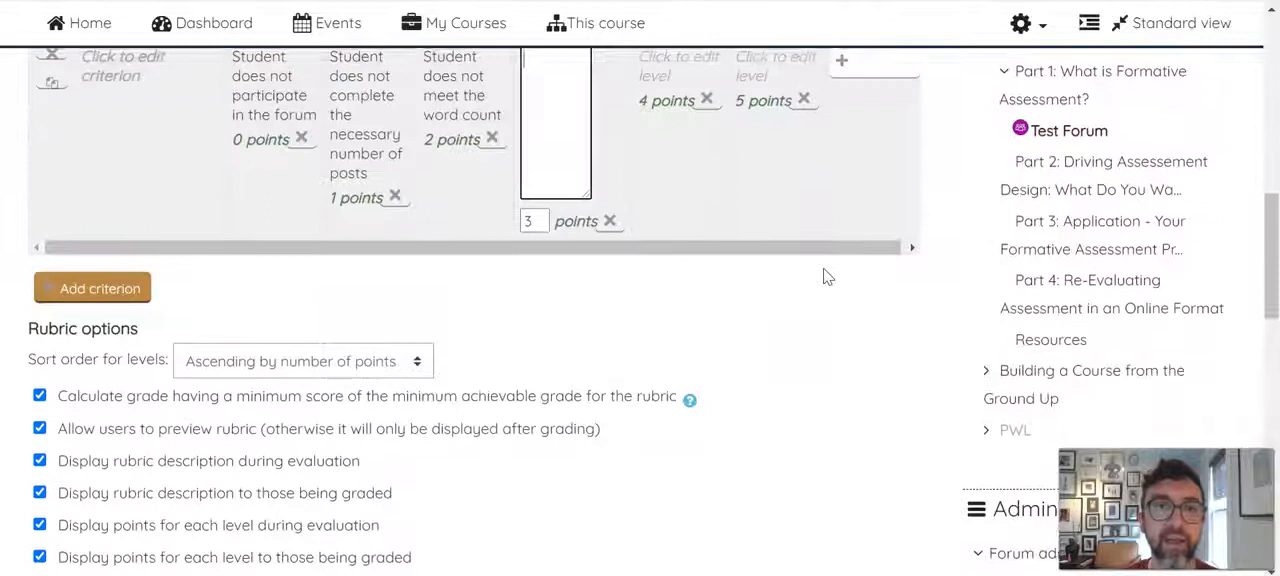
click(582, 281)
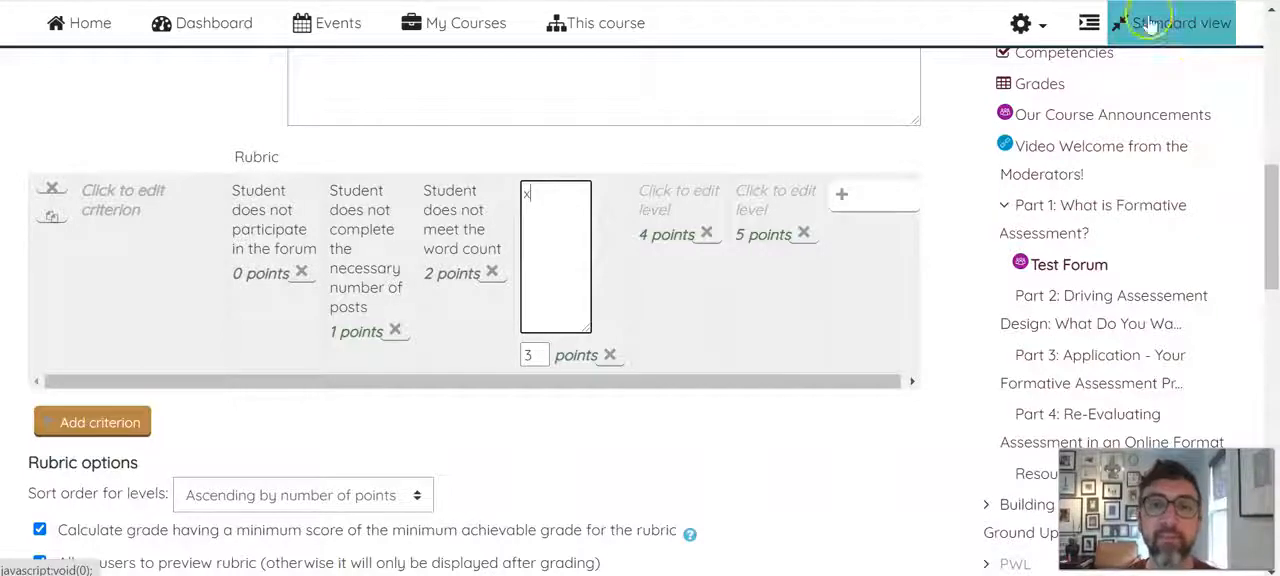
click(660, 198)
text(y)
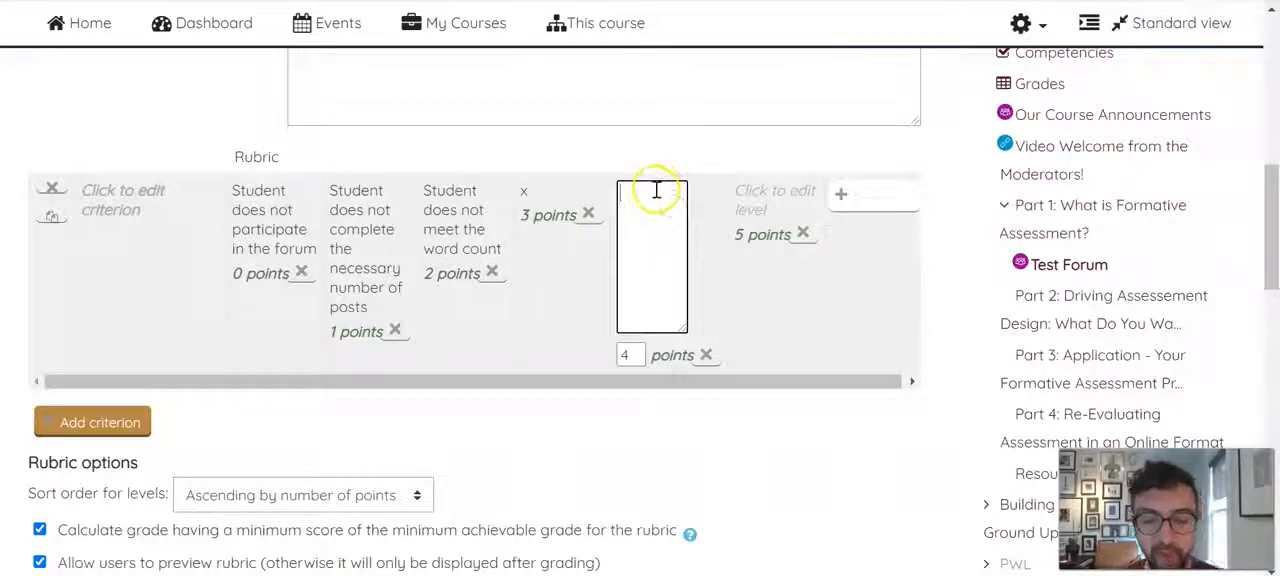
click(768, 195)
text(z)
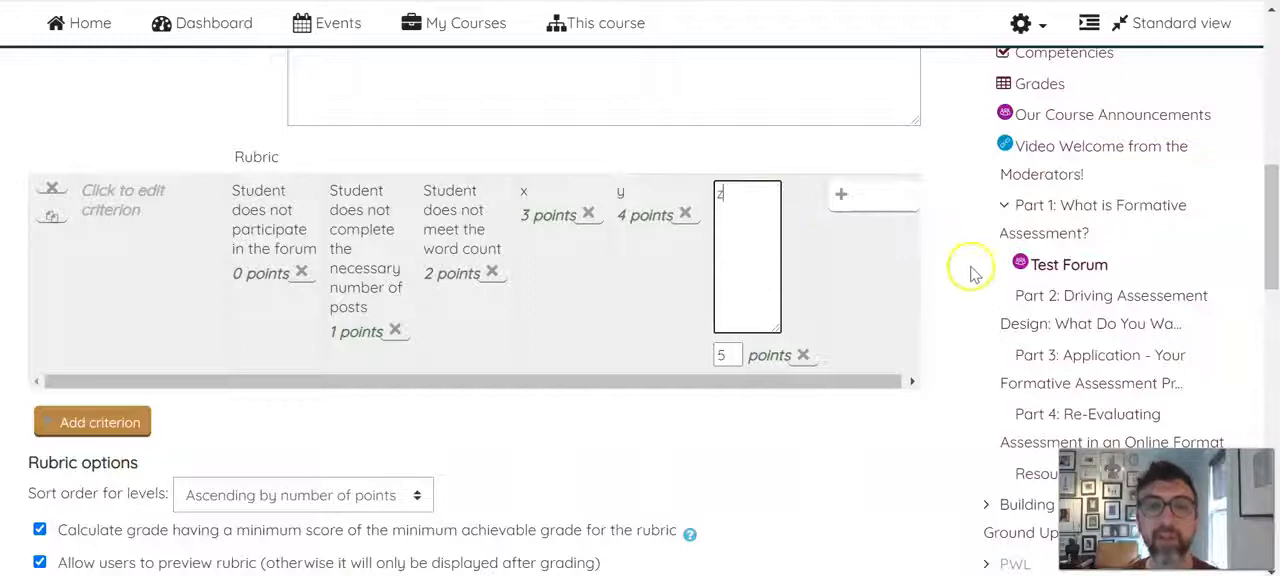
click(967, 270)
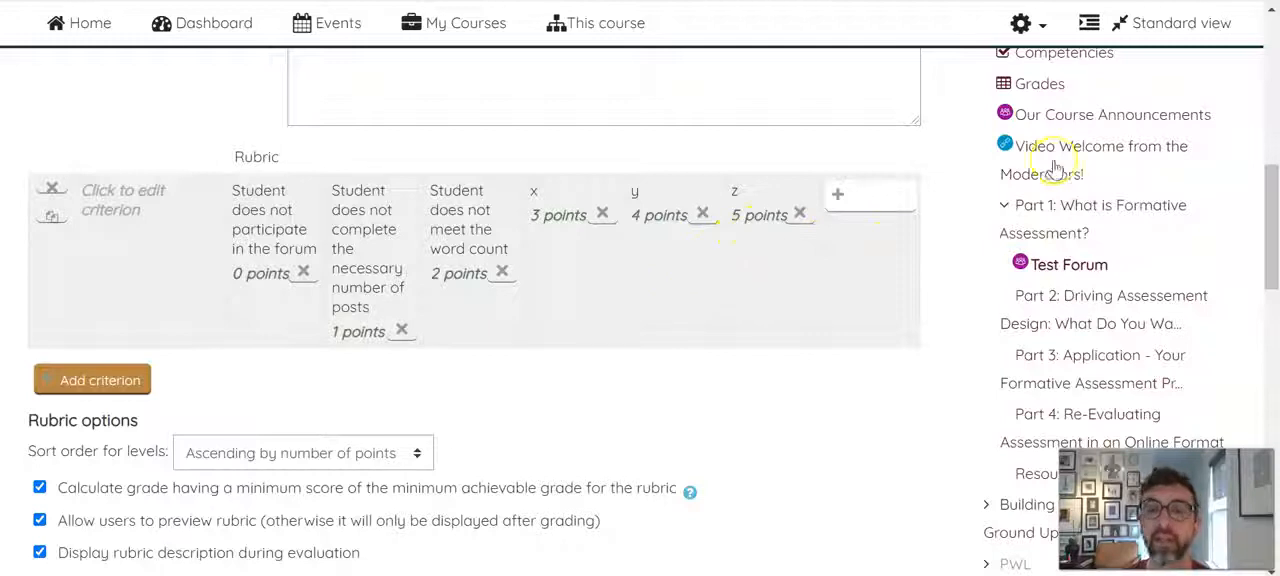
Name the rubric "Test" and try to save it as ready for use
scroll(986, 206, down, 5)
click(422, 396)
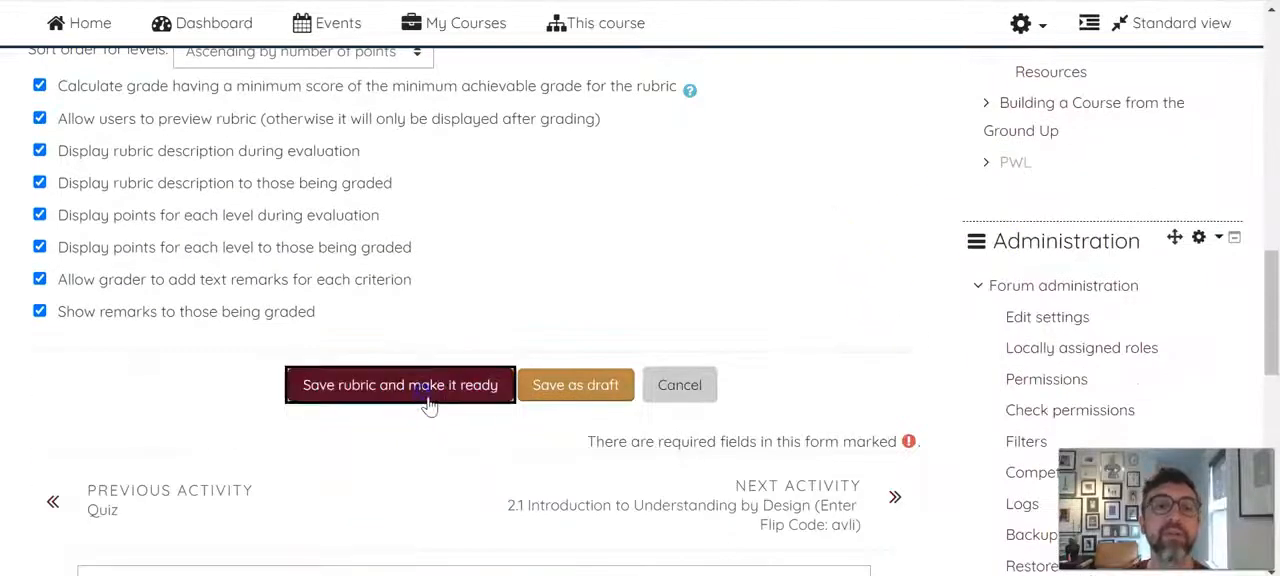
click(572, 311)
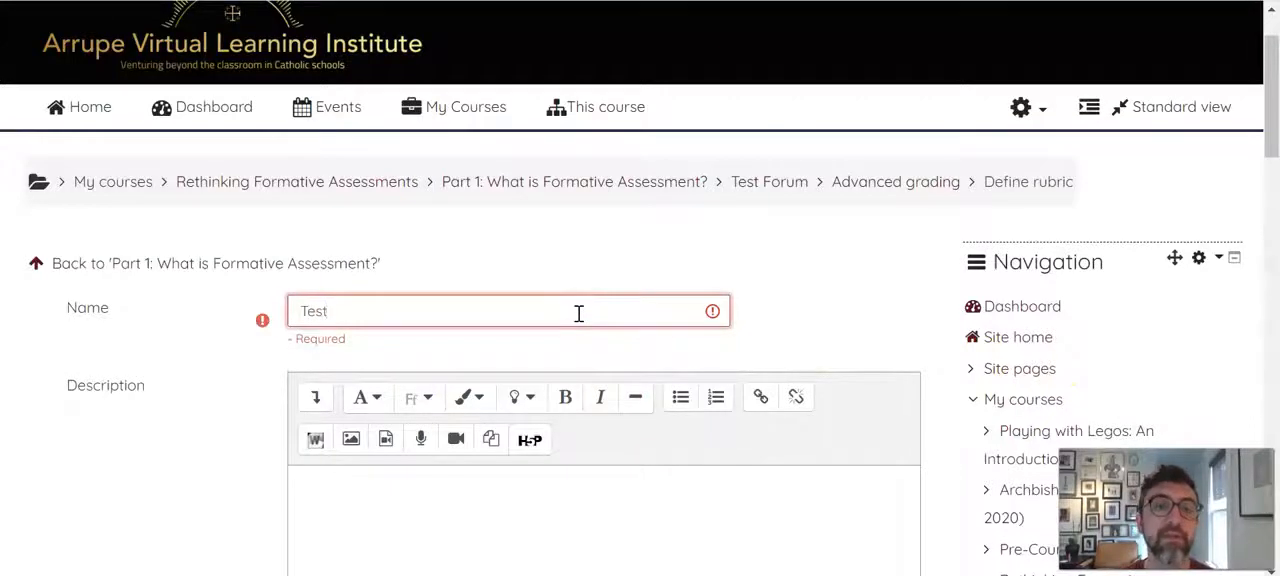
scroll(629, 329, down, 15)
scroll(451, 291, up, 3)
click(413, 192)
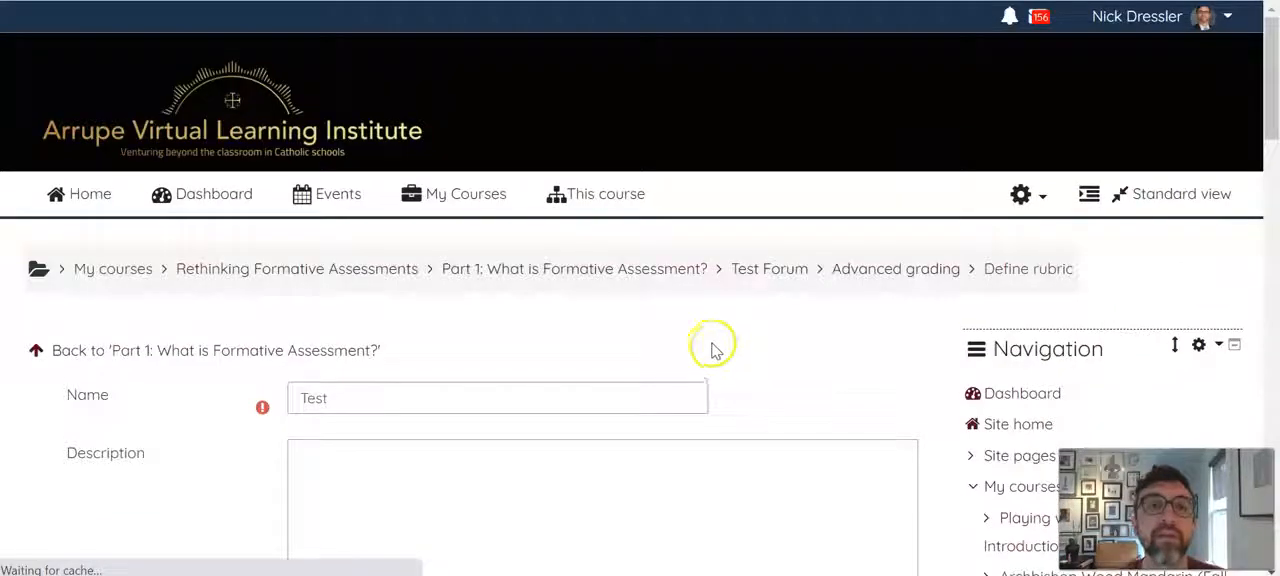
Fill in the empty criterion description with "Rubric" and save the rubric as ready for use
scroll(418, 413, down, 2)
scroll(418, 413, down, 2)
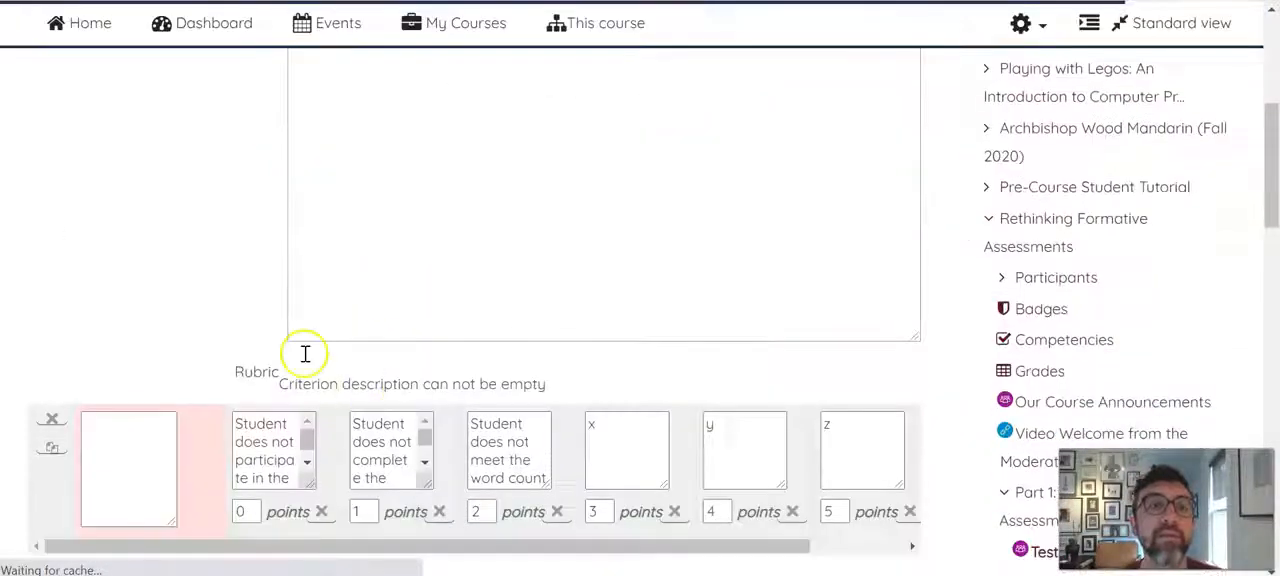
scroll(187, 298, down, 6)
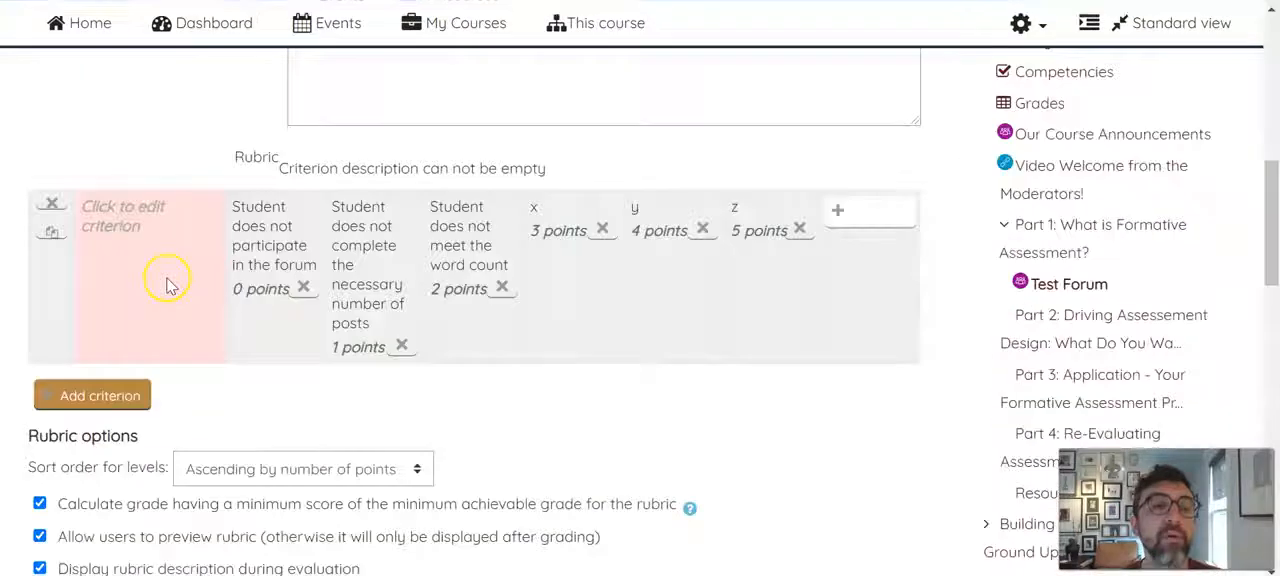
click(142, 212)
text(P)
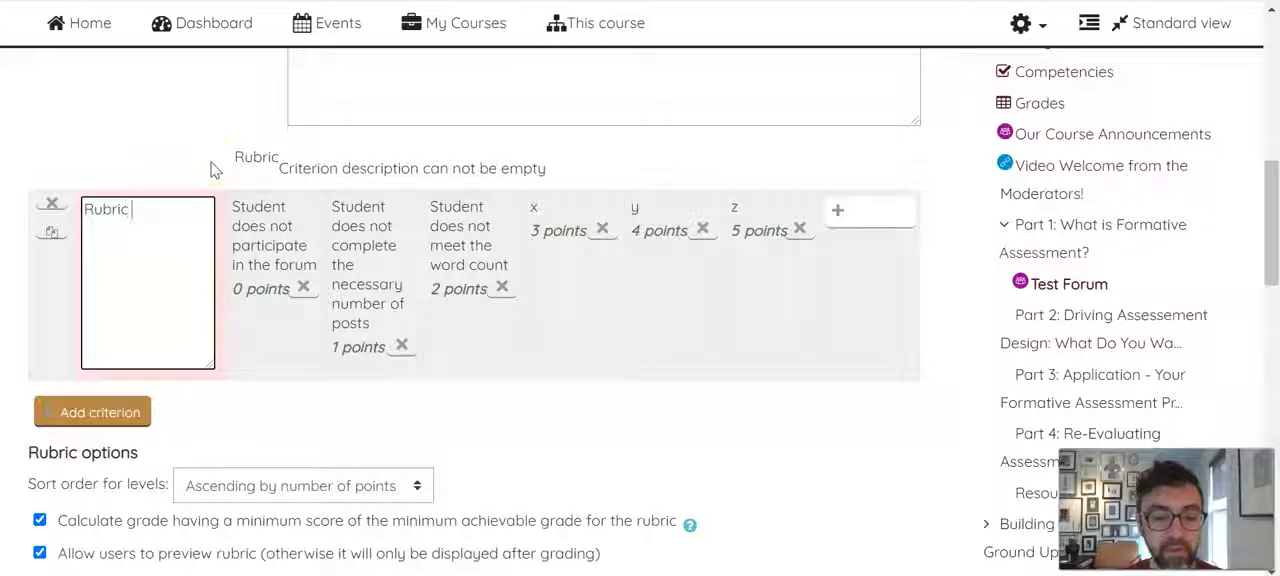
scroll(471, 294, down, 10)
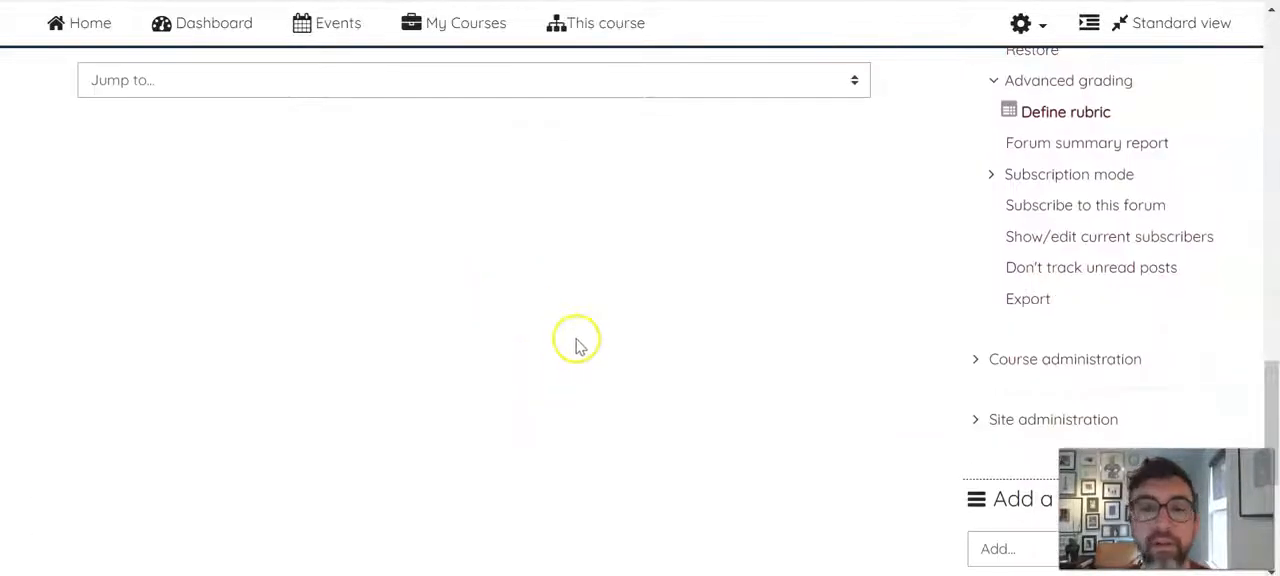
scroll(574, 342, up, 4)
click(462, 289)
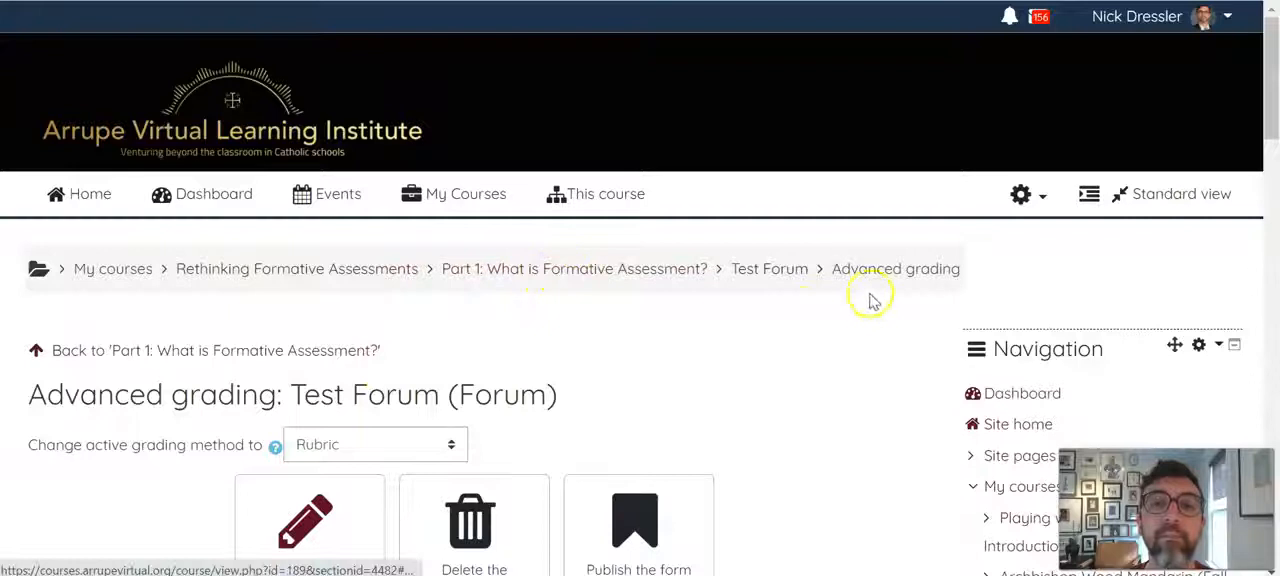
View the Test Forum's own page and return to the Rethinking Formative Assessments course page
click(752, 269)
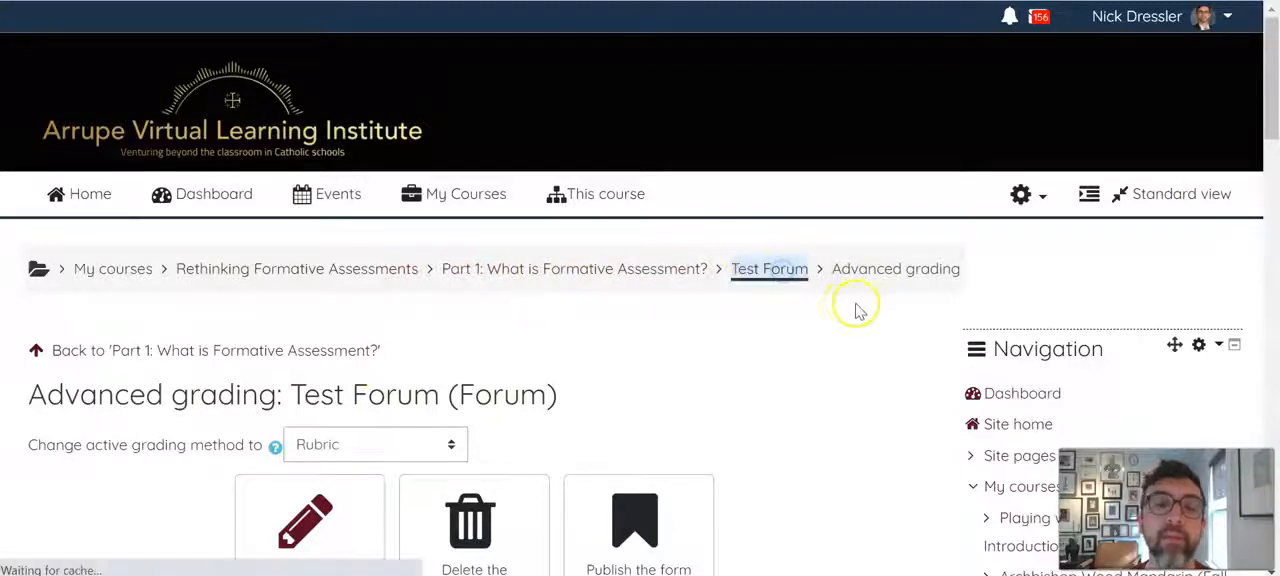
scroll(656, 302, down, 4)
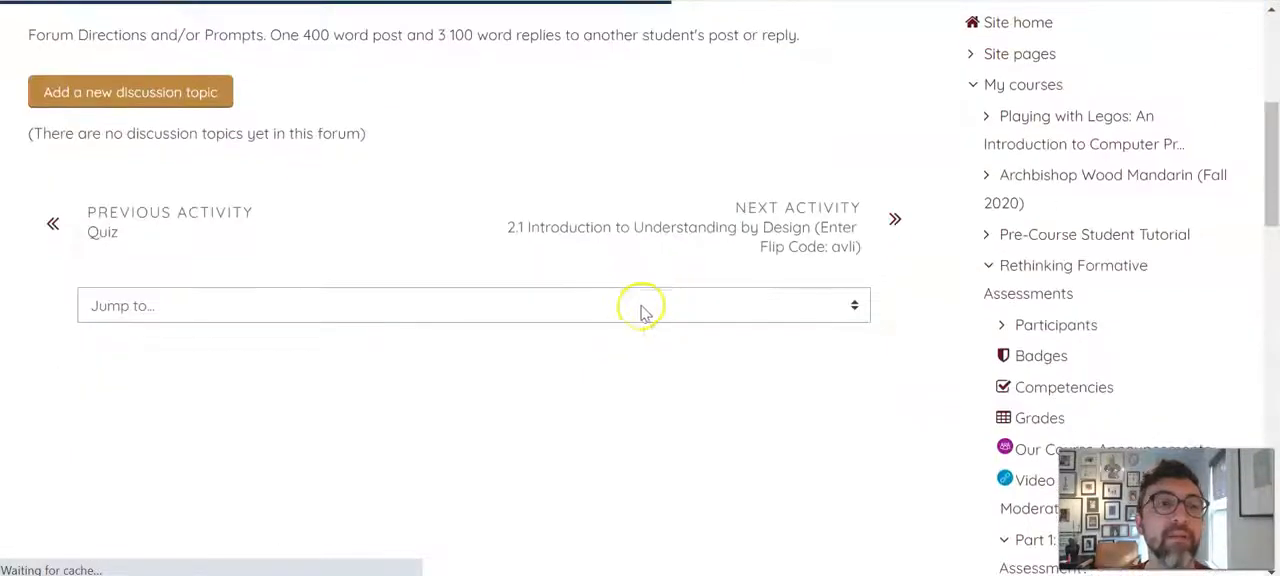
scroll(642, 314, up, 3)
click(531, 148)
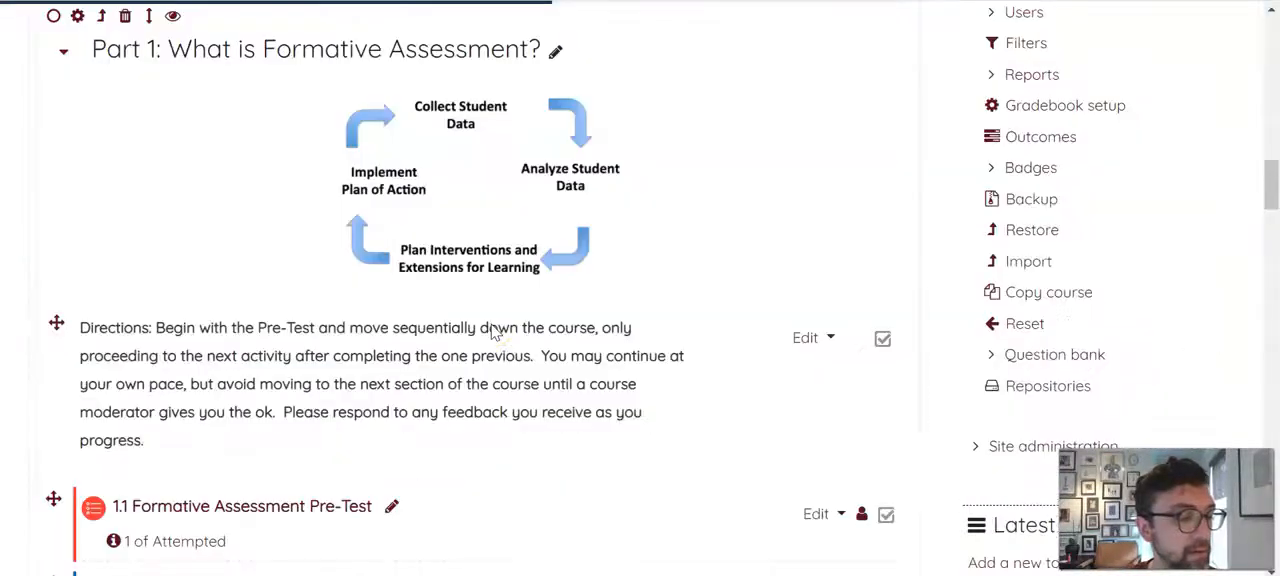
Open the settings of the Test Forum in the Part 1 section for editing
scroll(533, 367, down, 10)
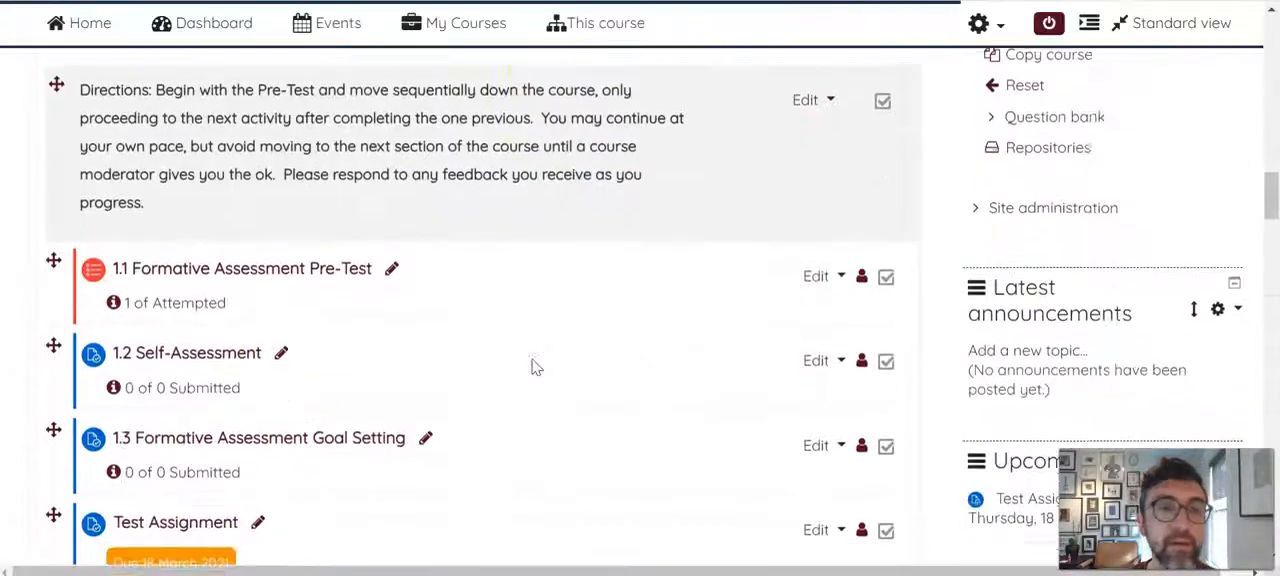
scroll(533, 367, down, 1)
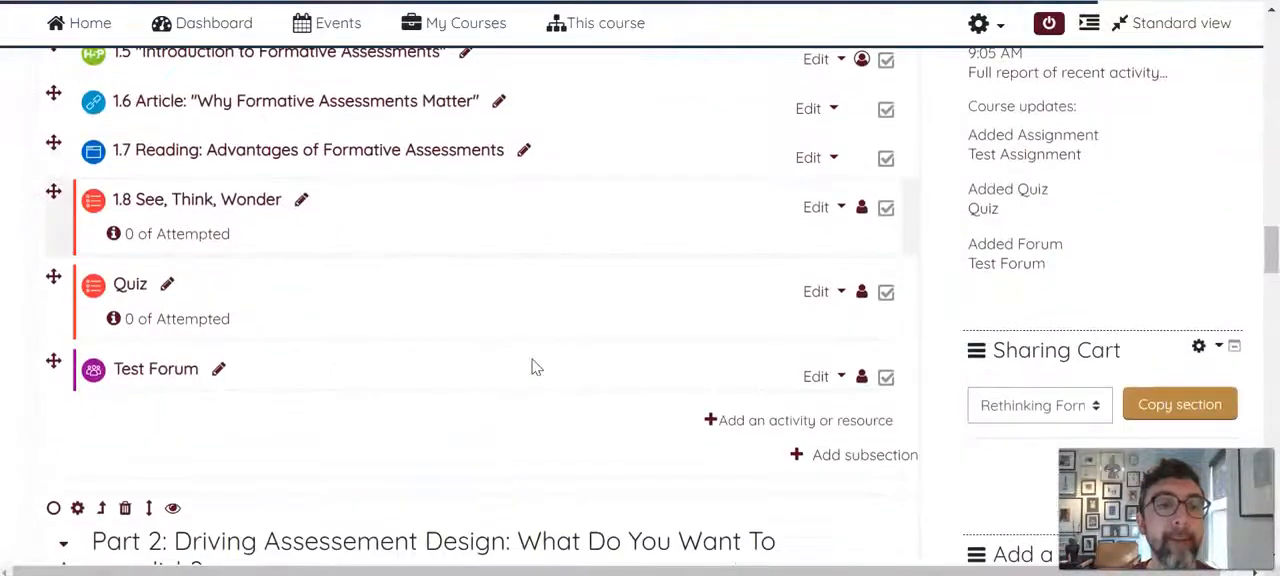
click(812, 376)
key(Escape)
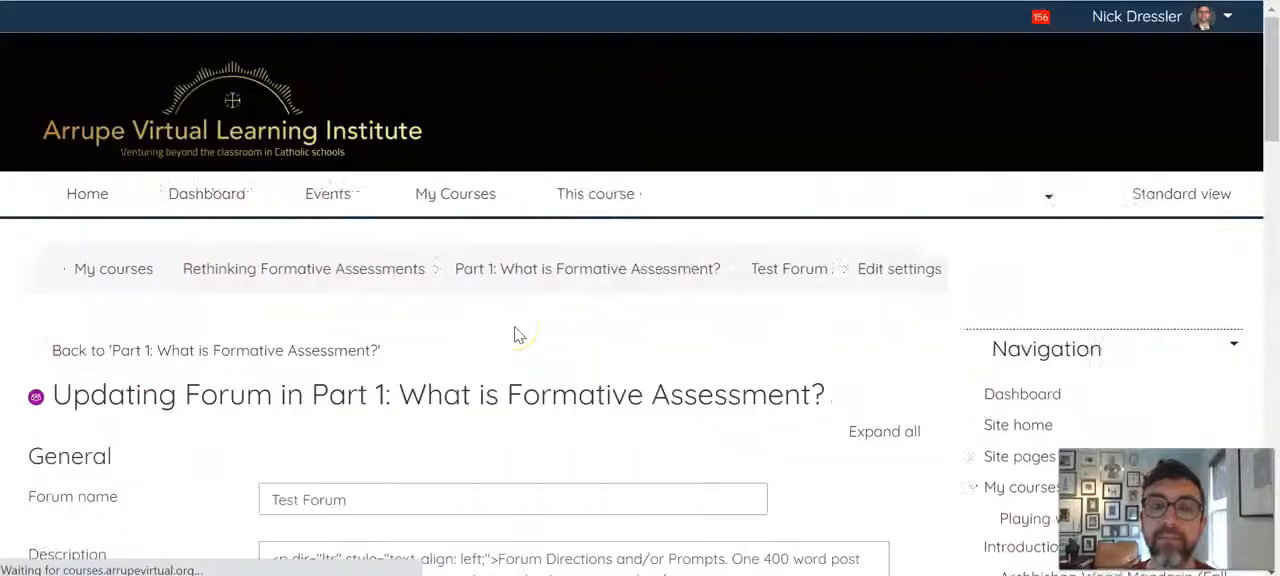
Set the whole forum grading type to Point and save the forum, returning to the course
scroll(706, 277, down, 8)
scroll(737, 277, down, 2)
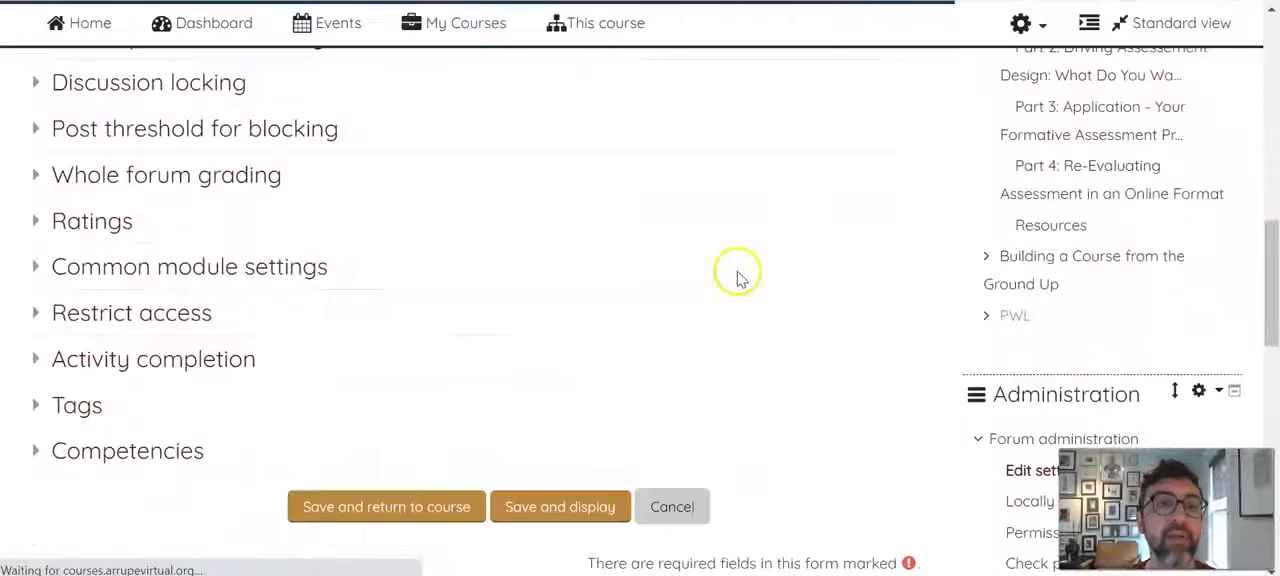
scroll(100, 309, up, 2)
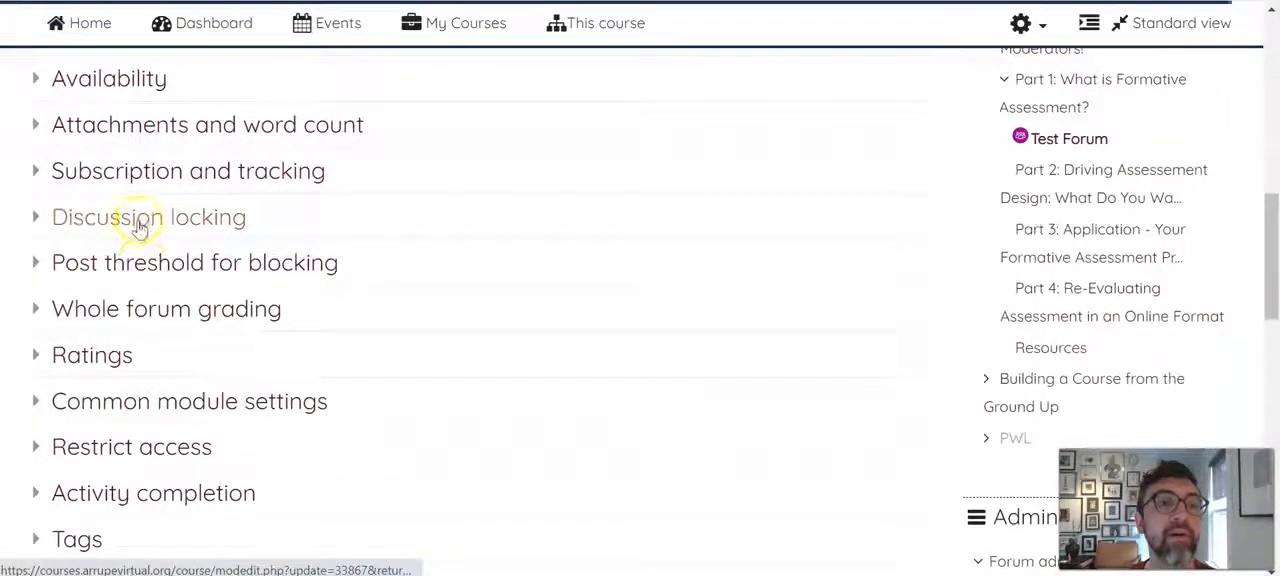
click(150, 309)
scroll(622, 275, down, 1)
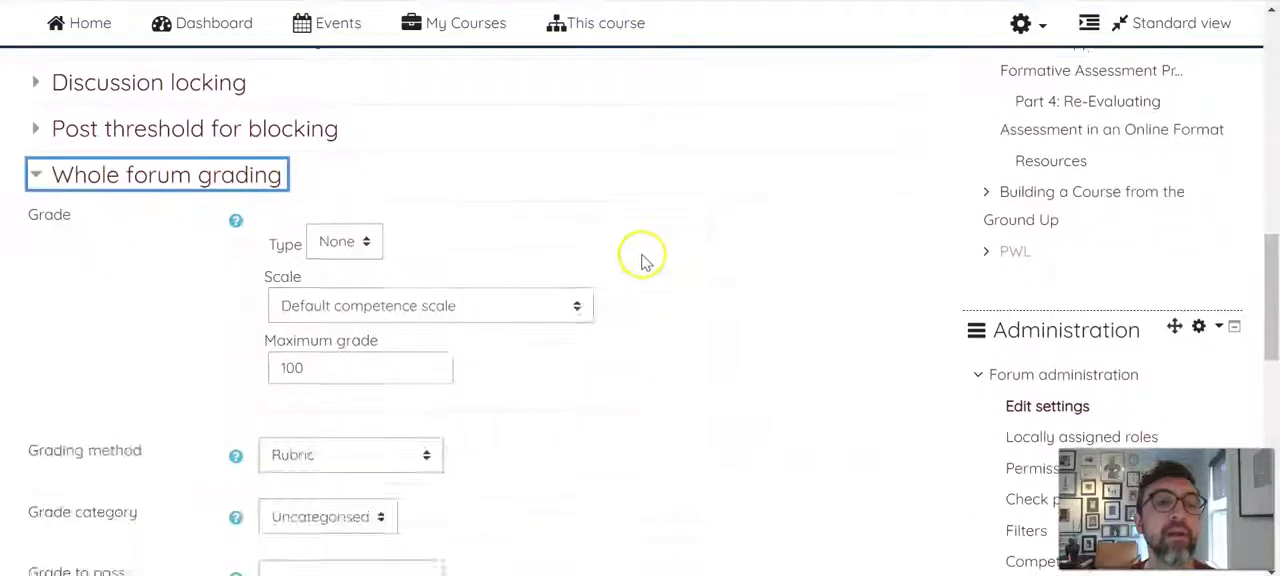
click(370, 252)
click(336, 346)
scroll(508, 305, down, 1)
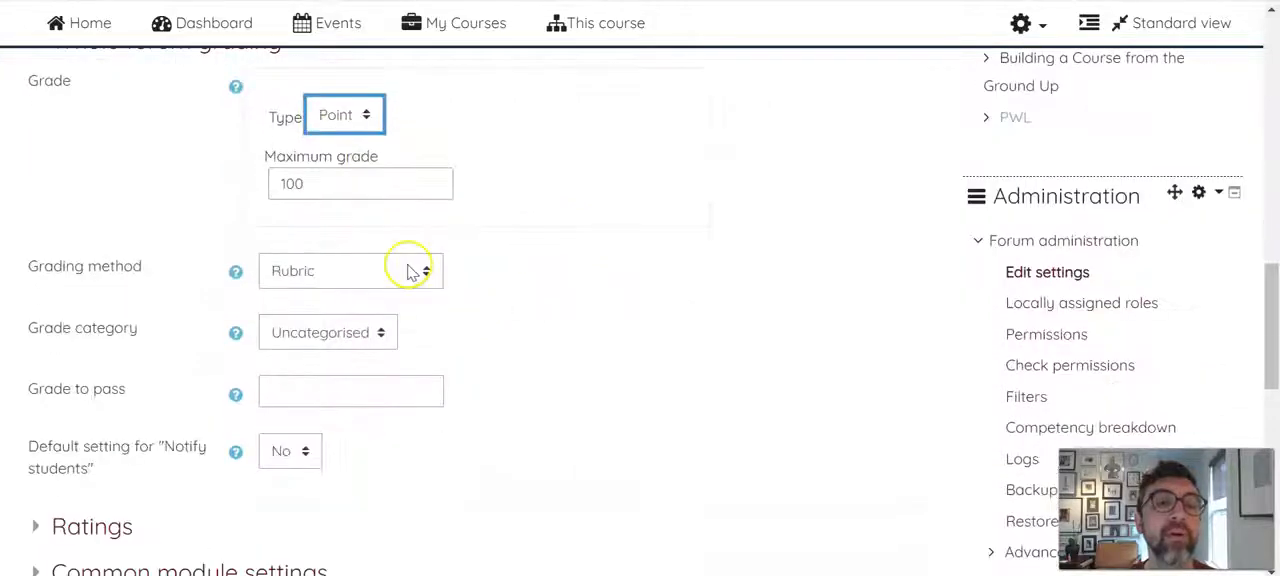
scroll(643, 203, down, 2)
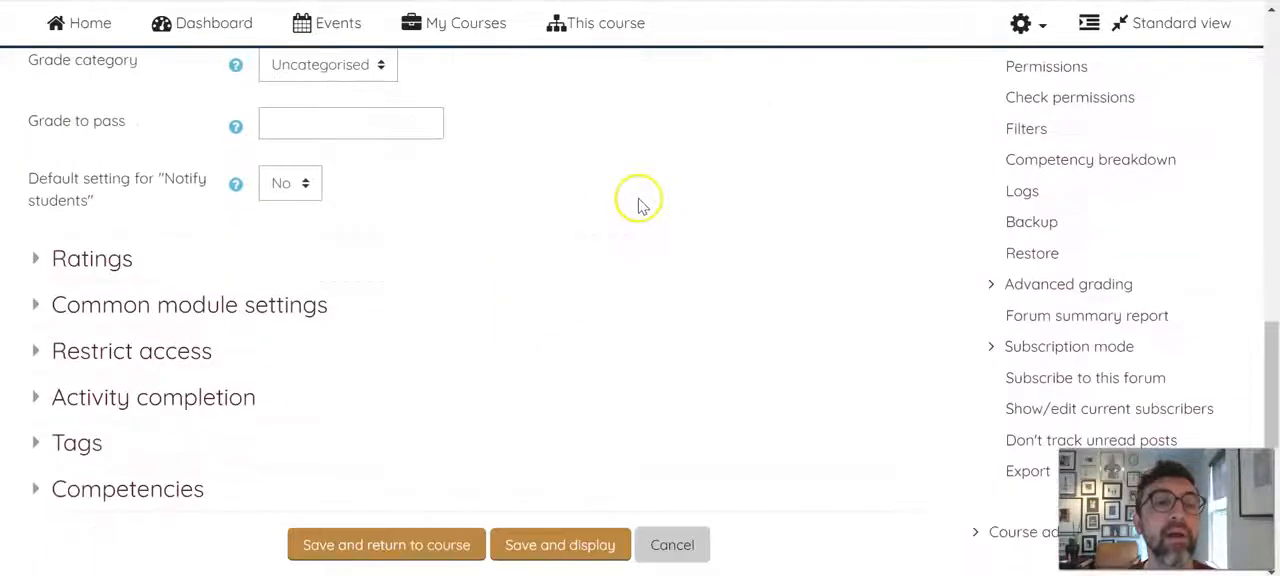
click(390, 546)
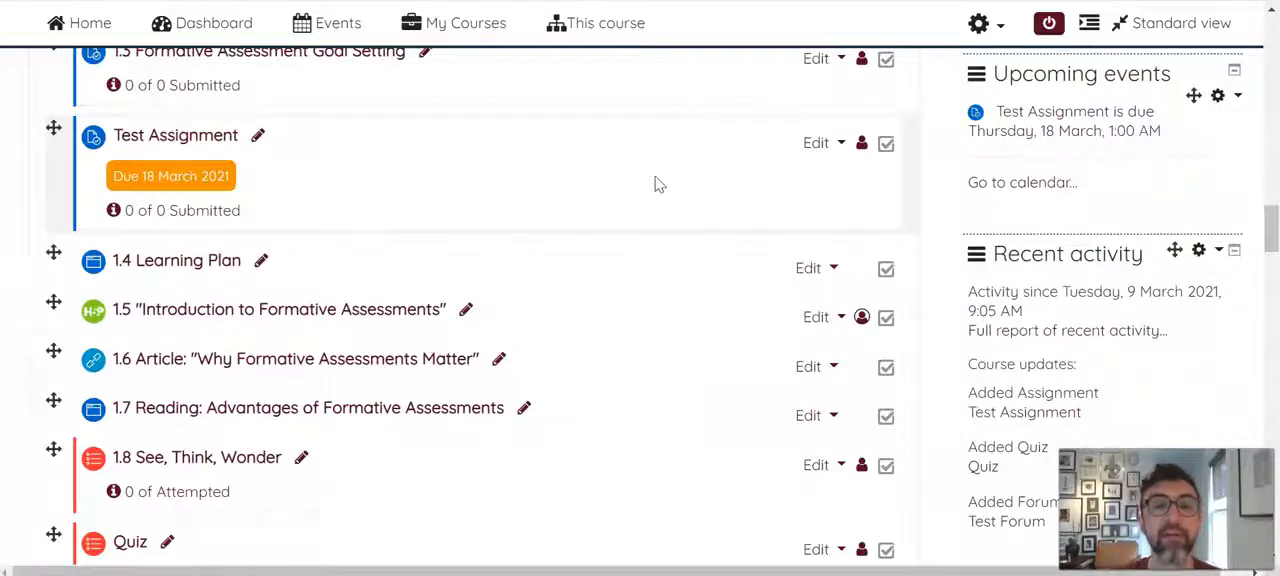
Reopen the Test Forum's settings from the end of the Part 1 activity list
scroll(655, 184, down, 3)
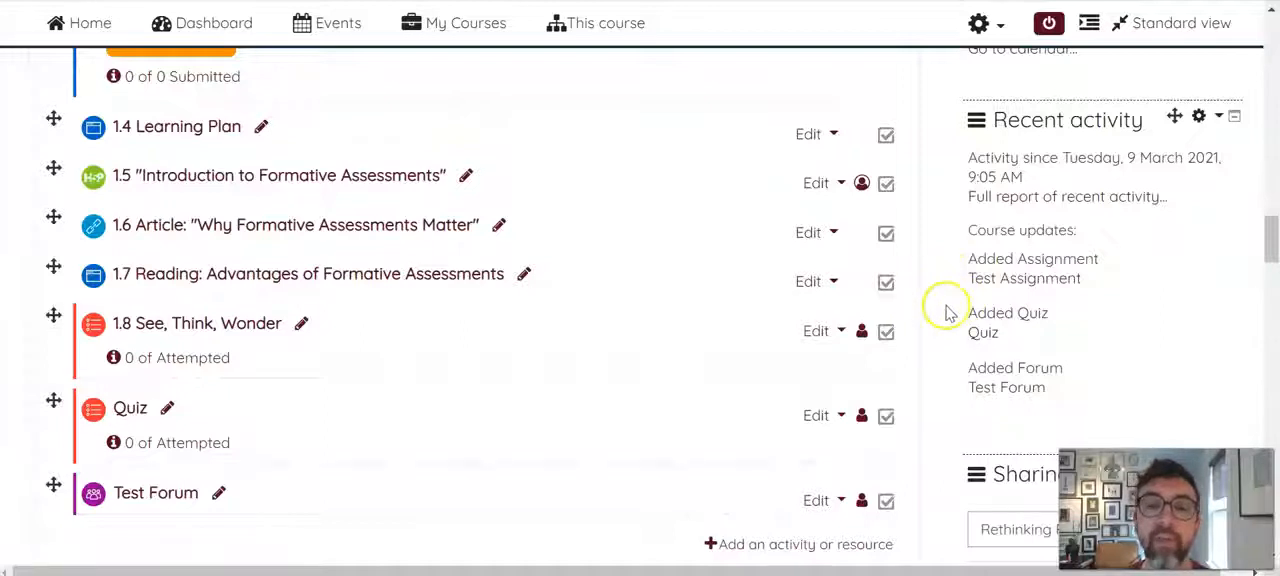
scroll(466, 411, down, 1)
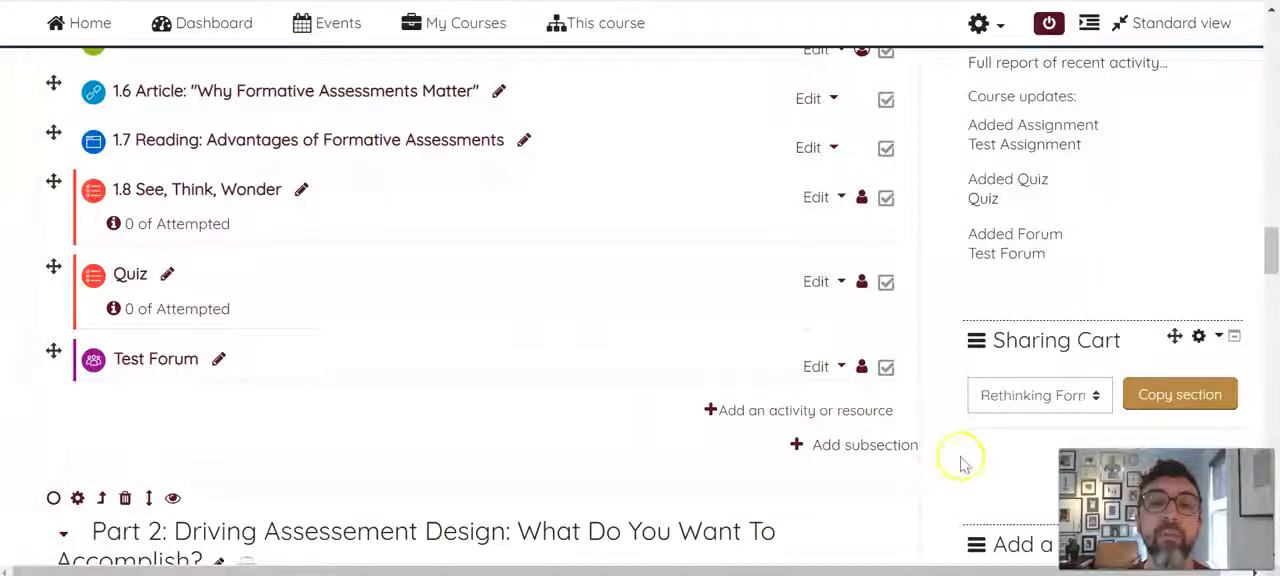
click(816, 370)
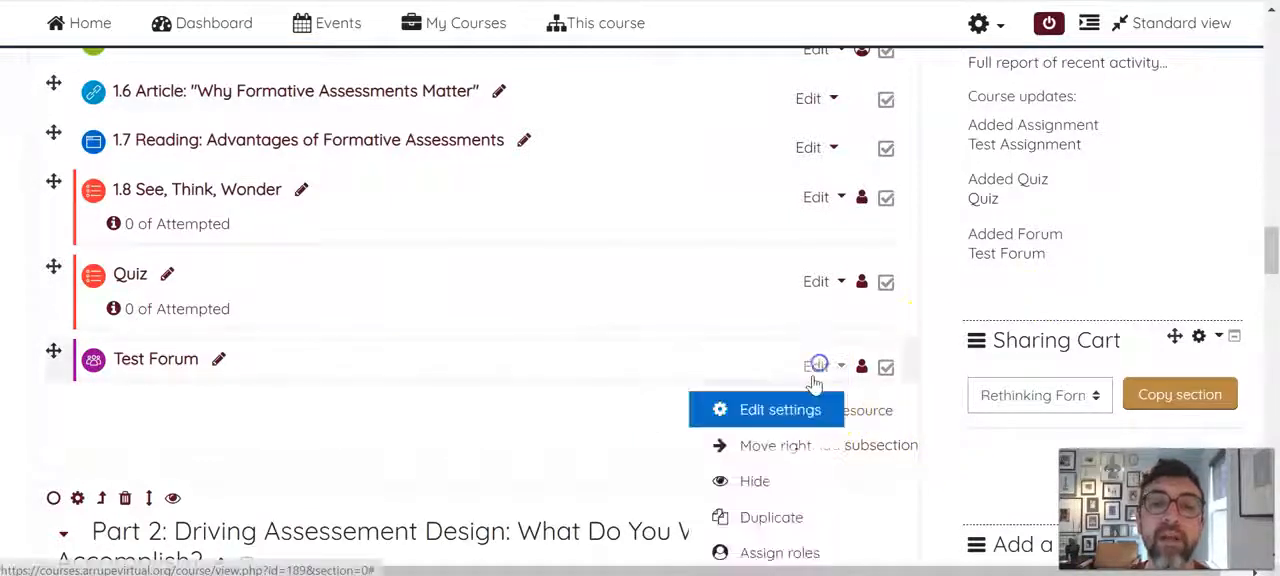
click(795, 413)
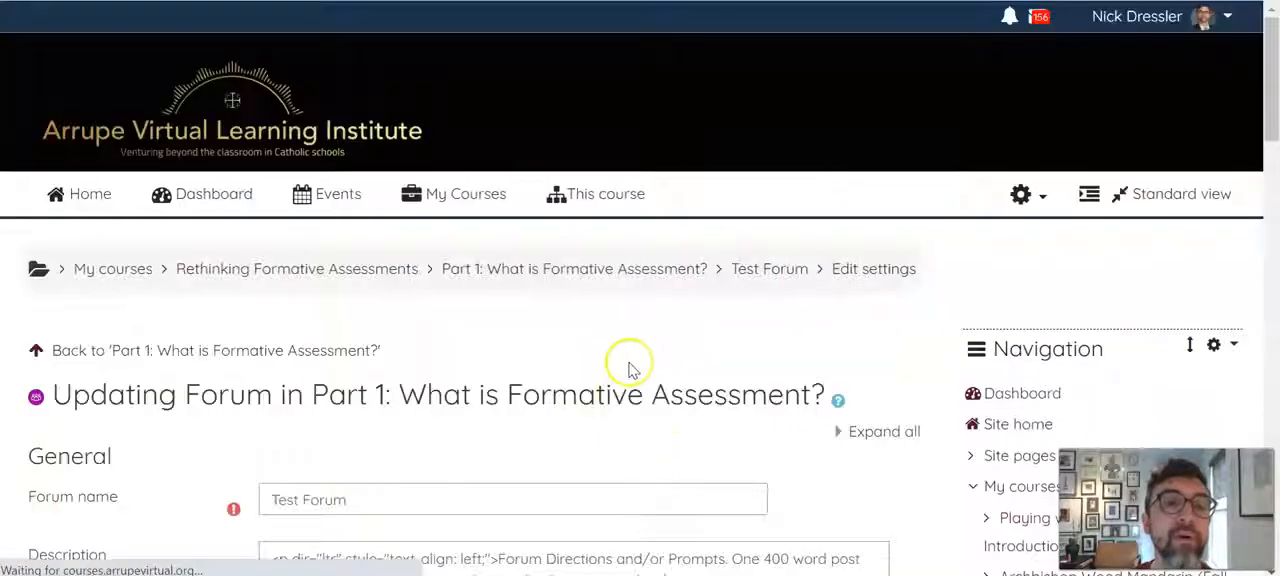
Review the available forum types without changing the selection, and look over the forum's description and settings sections
scroll(686, 314, down, 6)
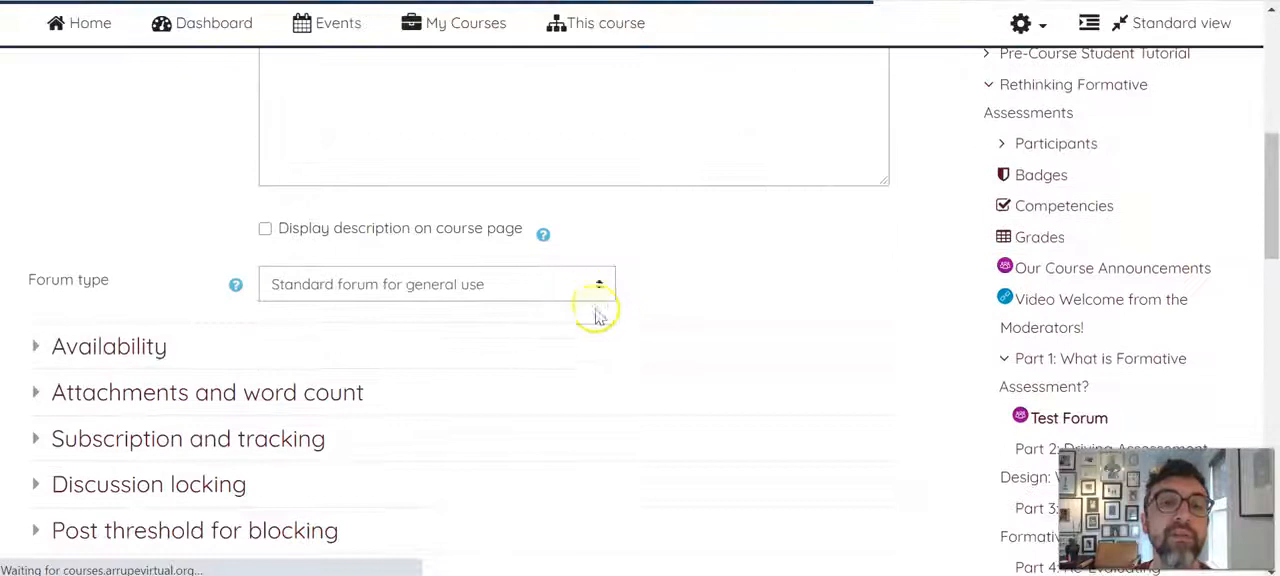
click(598, 290)
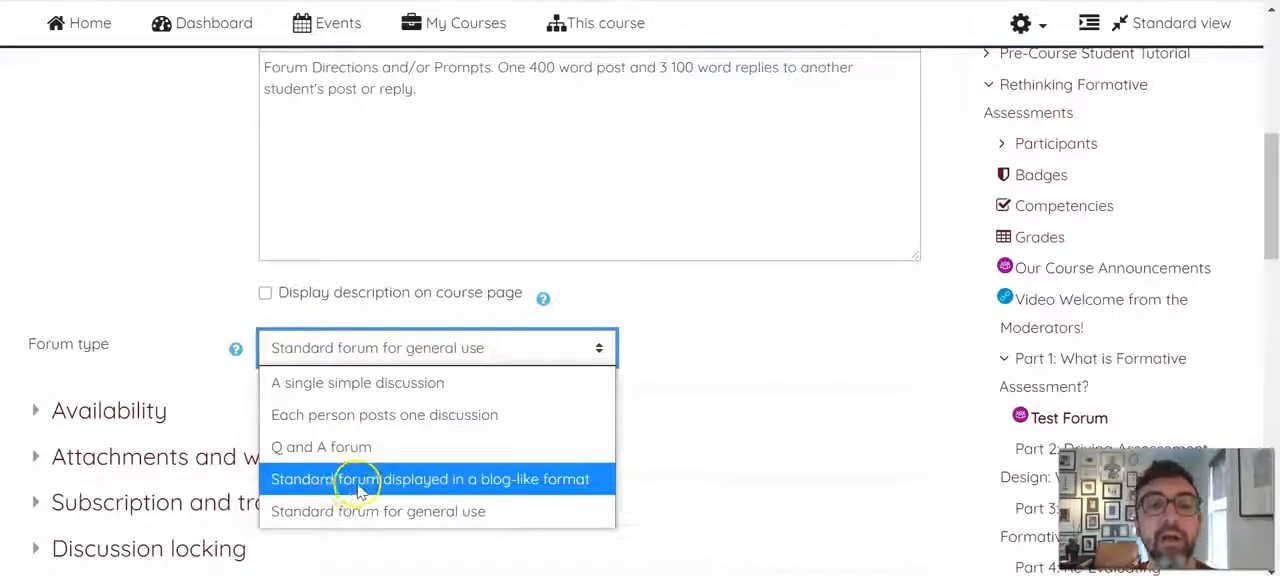
click(724, 344)
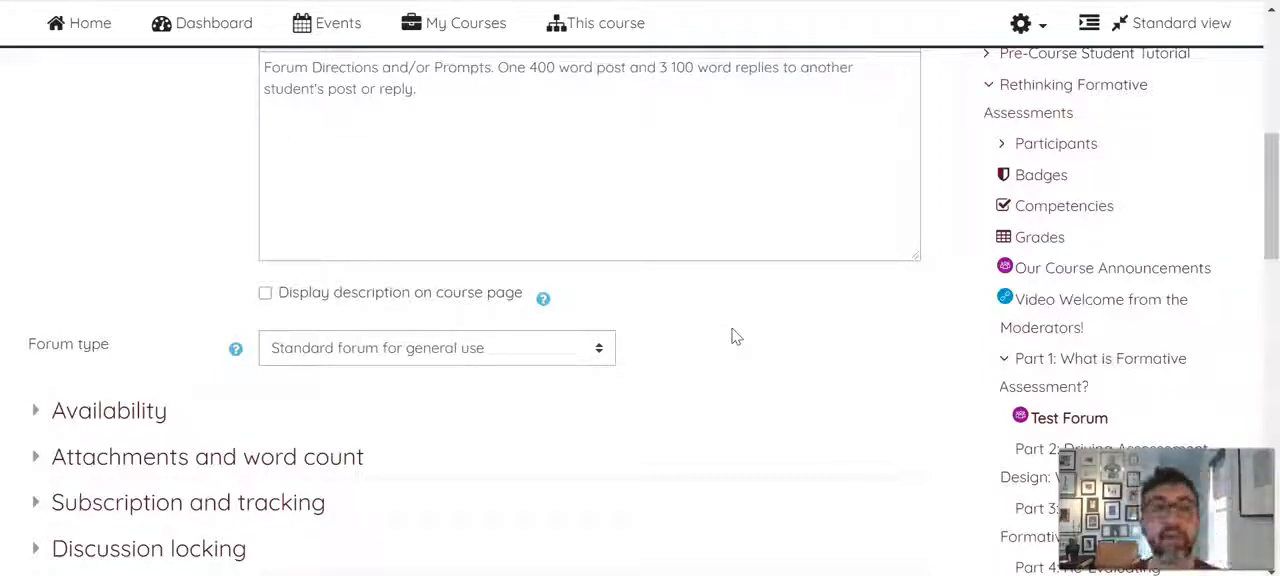
scroll(731, 336, down, 3)
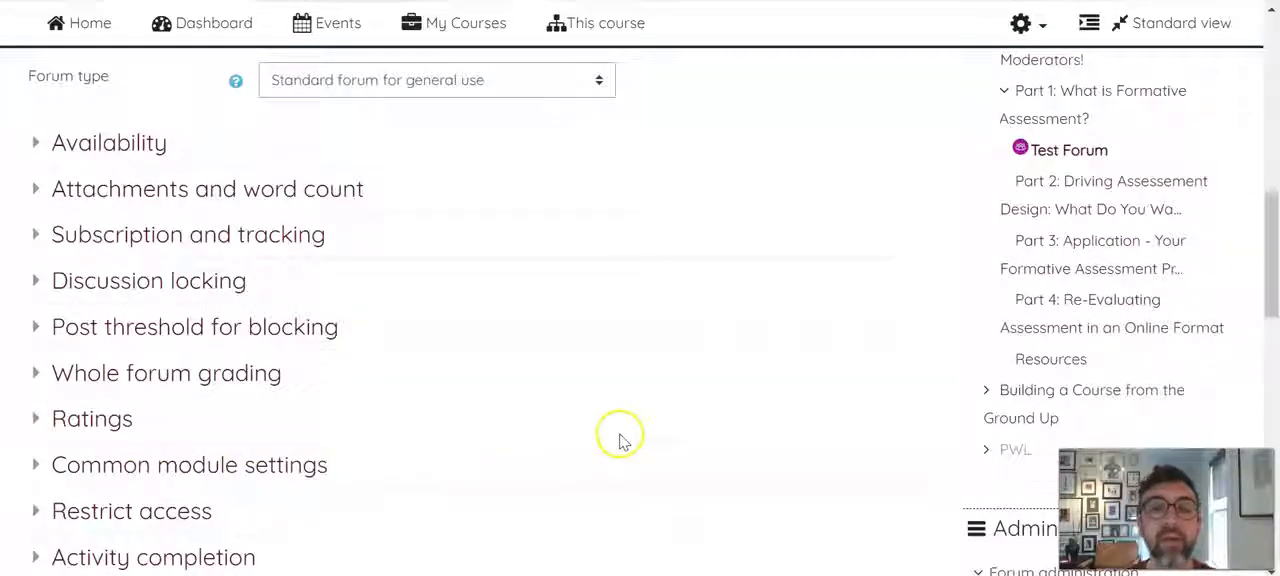
scroll(620, 440, up, 3)
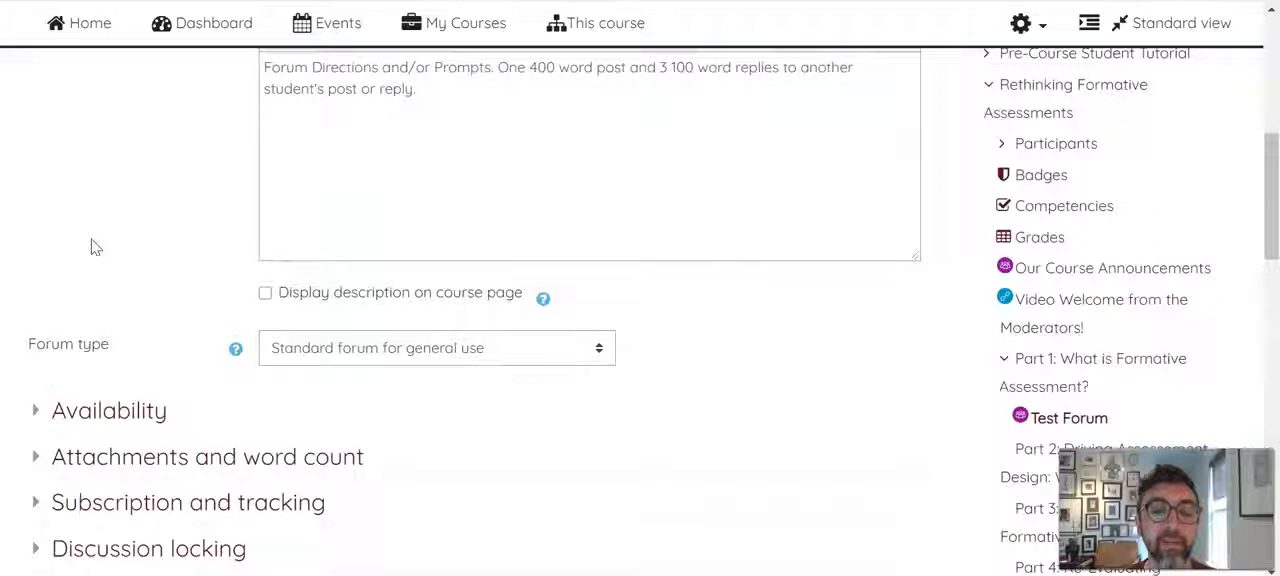
scroll(145, 208, up, 2)
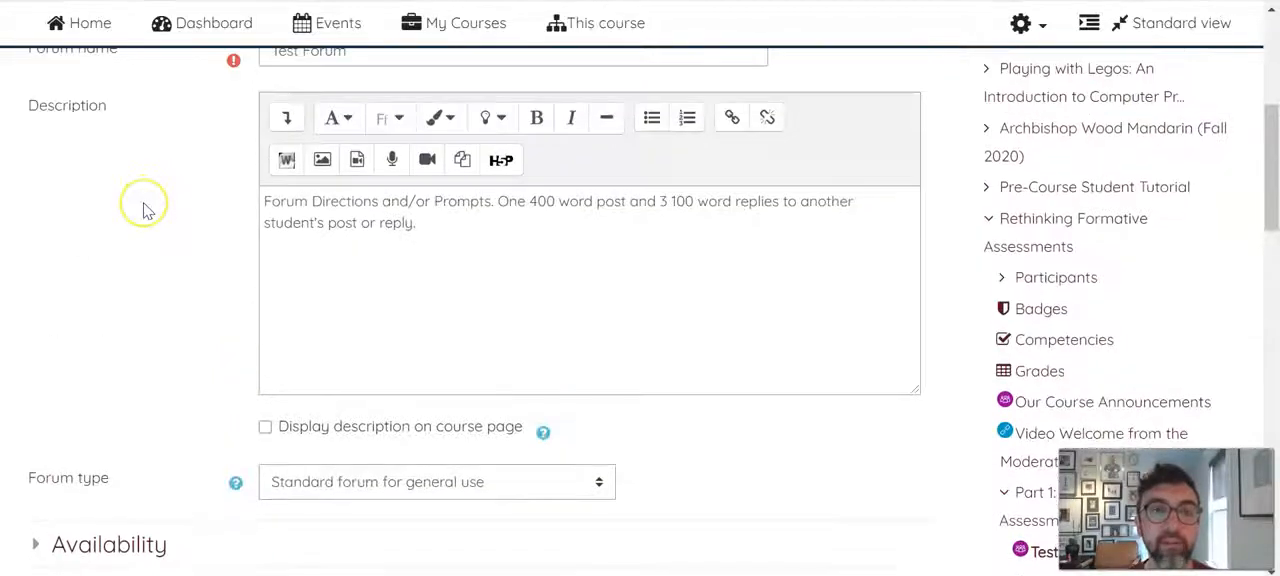